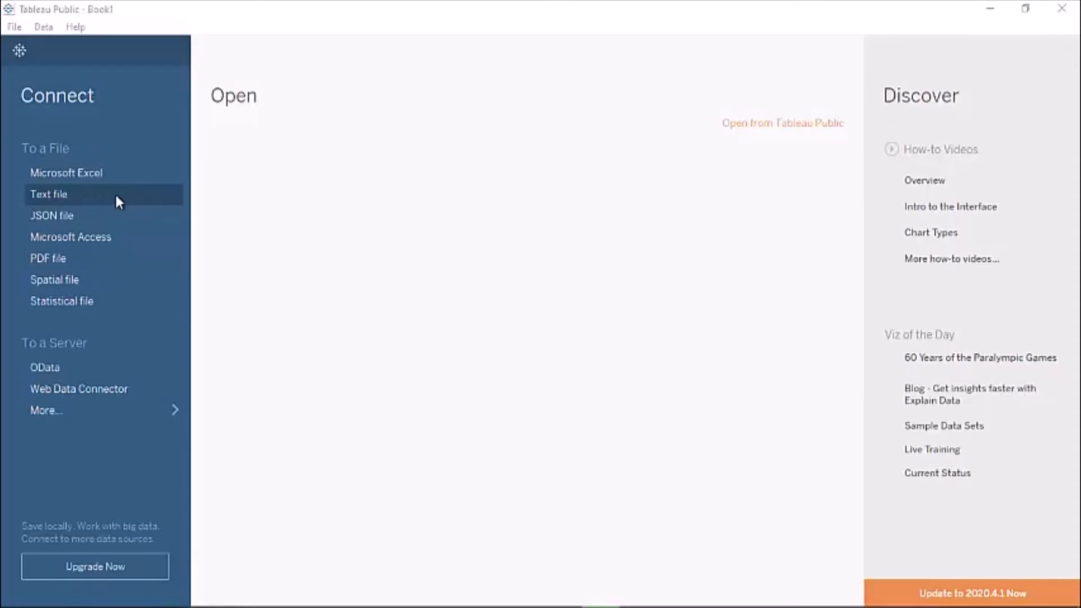
Connect to the text file COVID19_DeathCount_race_1 in the Downloads folder
click(116, 197)
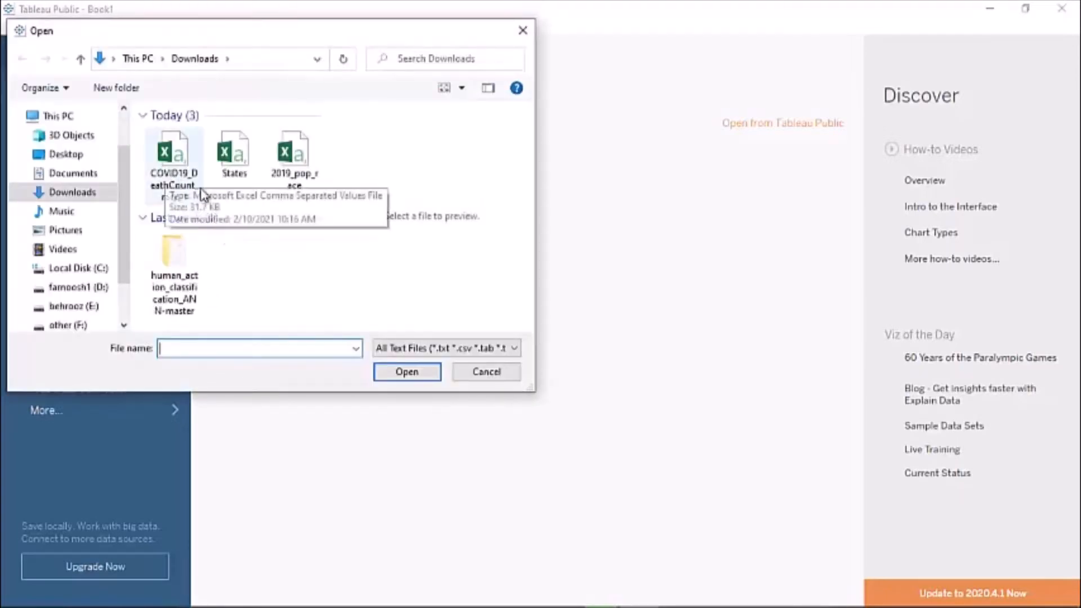
click(172, 189)
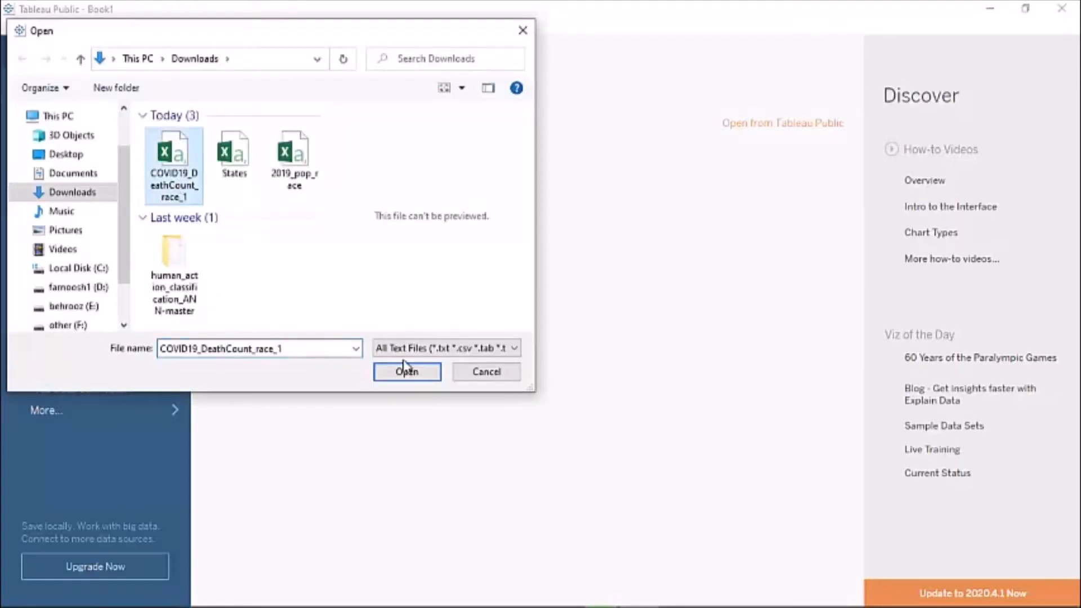
click(394, 374)
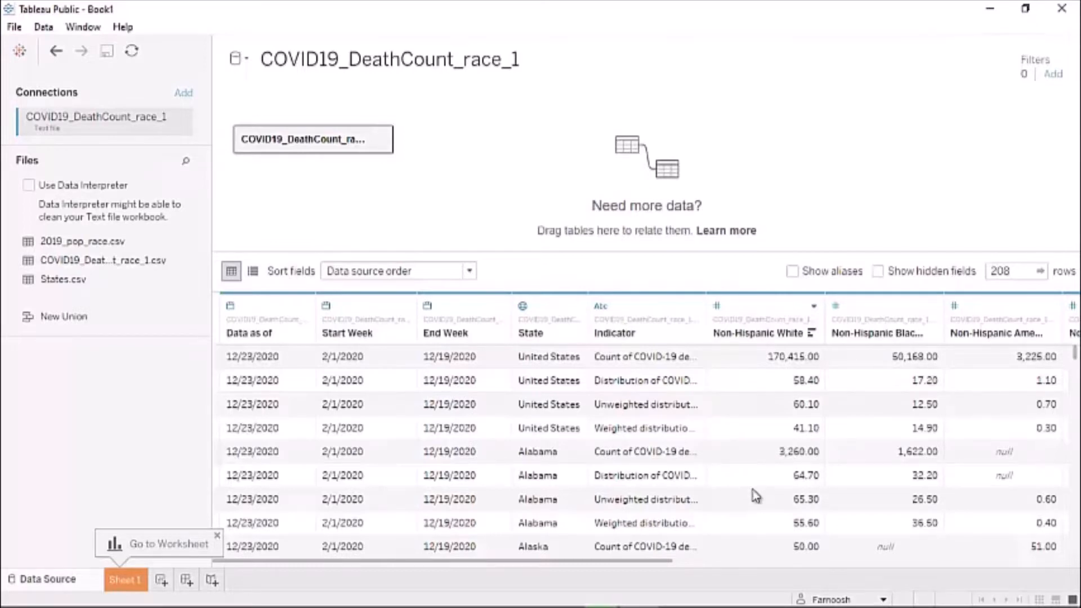
Pivot the seven race and ethnicity columns, from Non-Hispanic White through Other, into rows
click(752, 310)
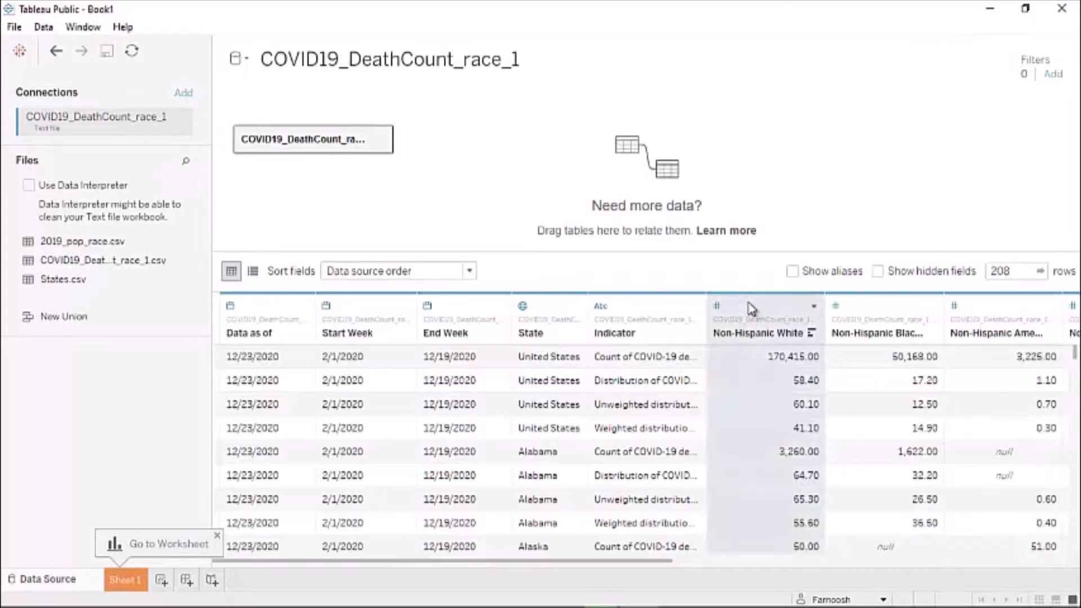
ctrl+click(889, 309)
ctrl+click(1007, 308)
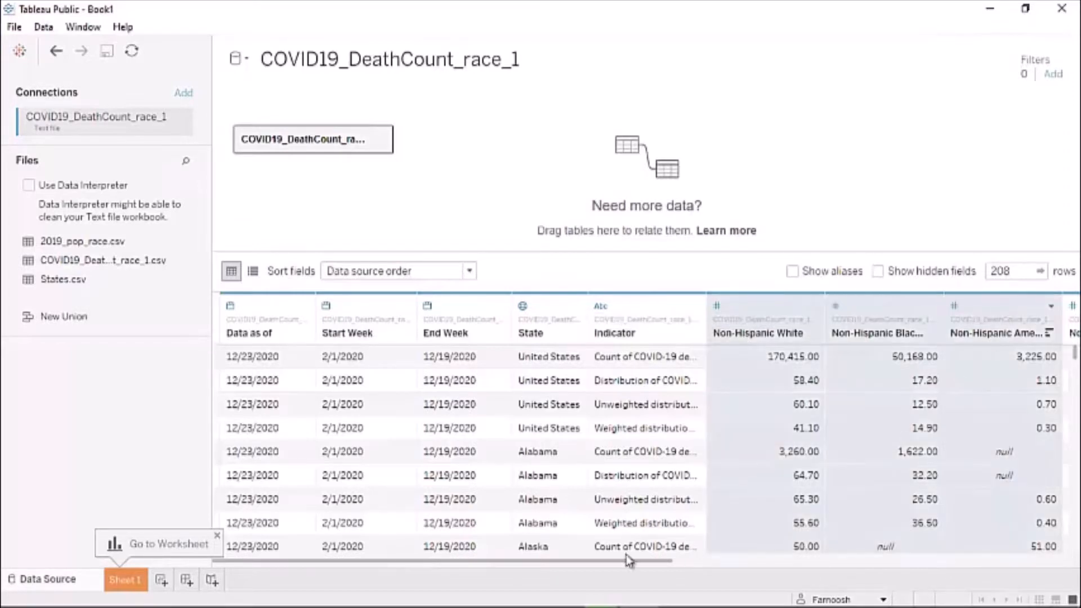
drag(572, 567, 905, 579)
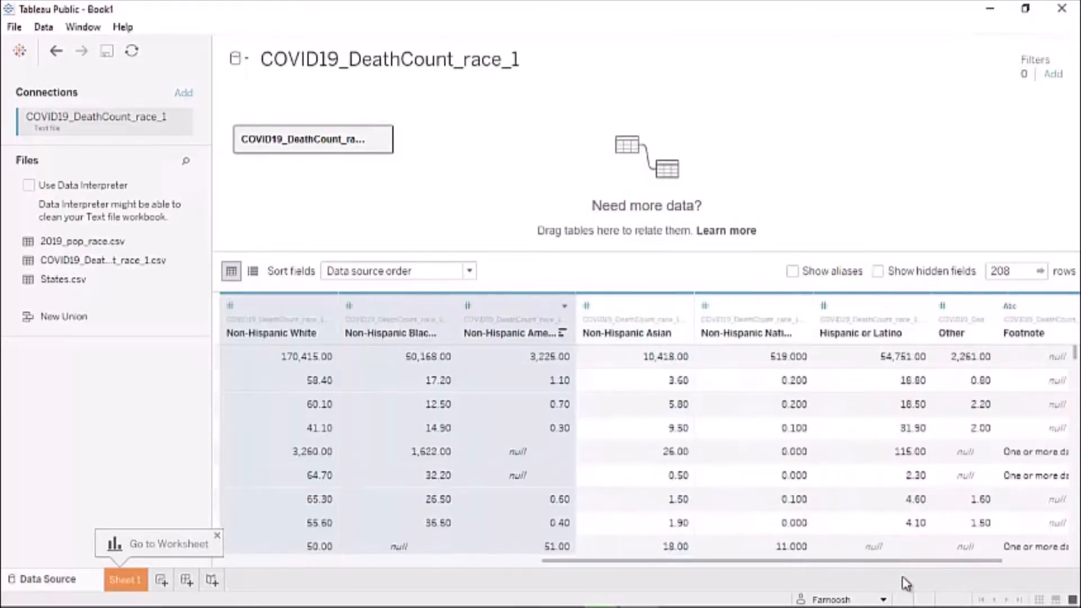
ctrl+click(621, 305)
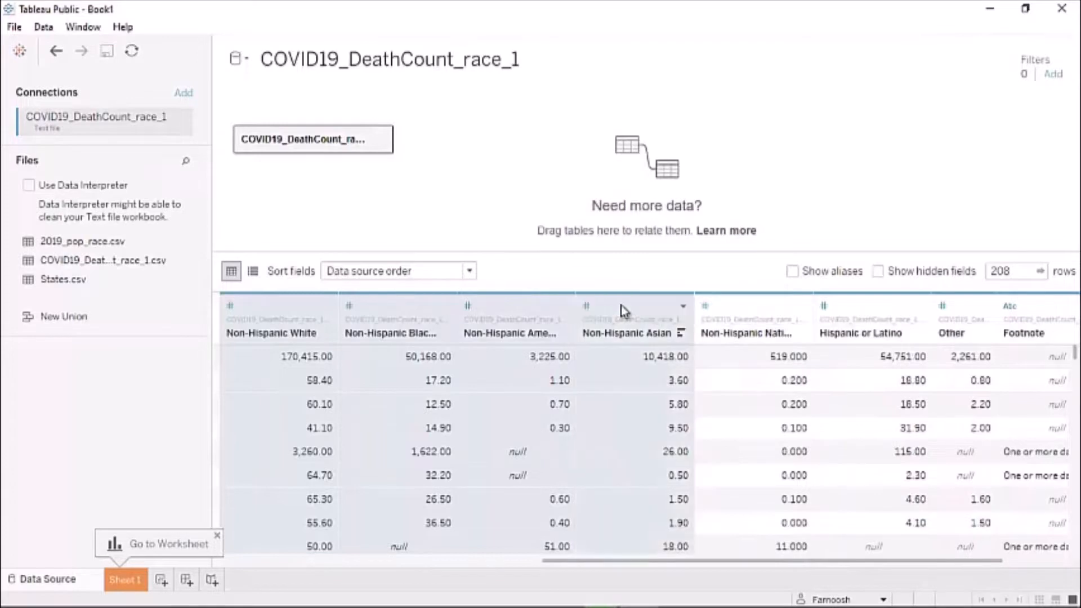
ctrl+click(748, 310)
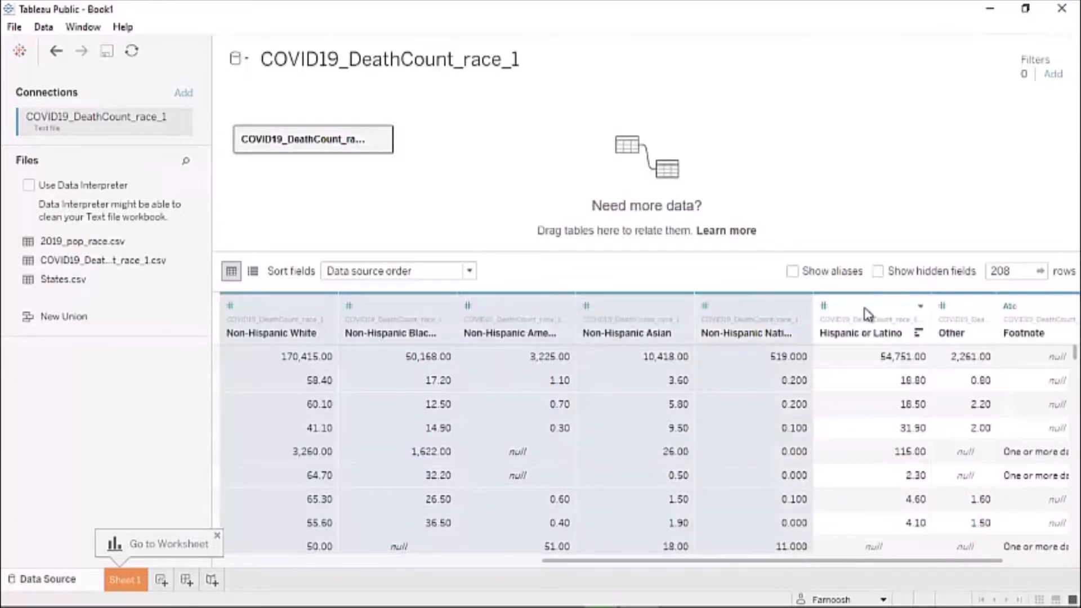
ctrl+click(906, 312)
ctrl+click(963, 313)
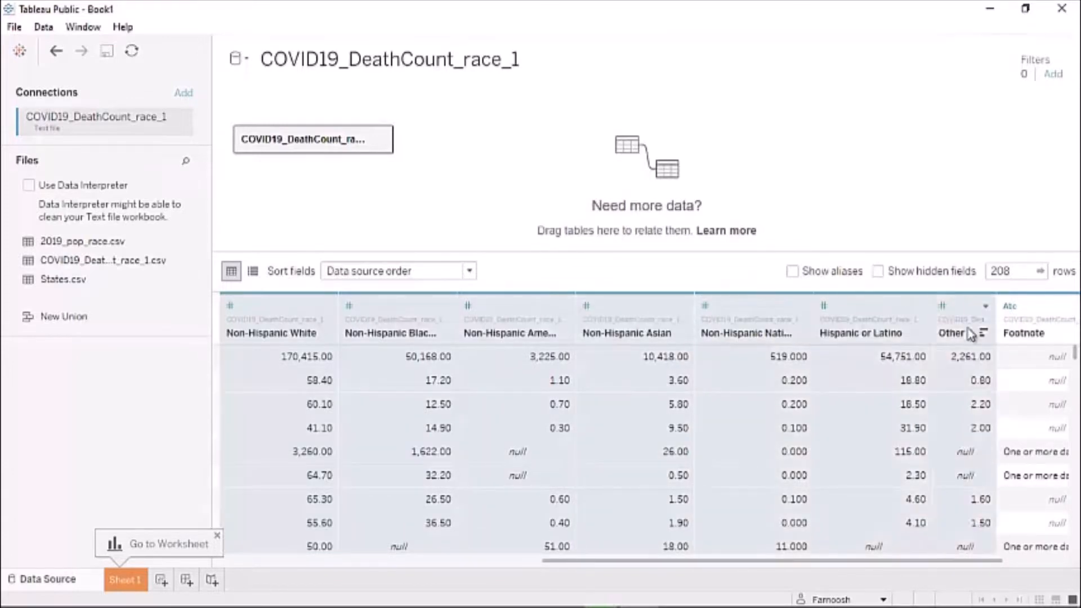
right_click(756, 312)
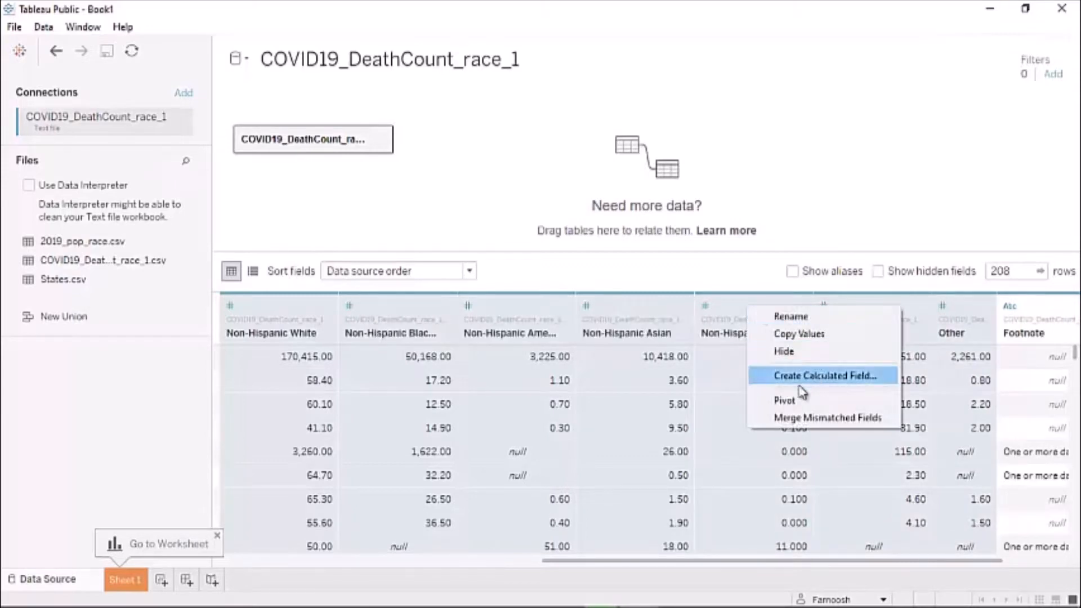
click(824, 403)
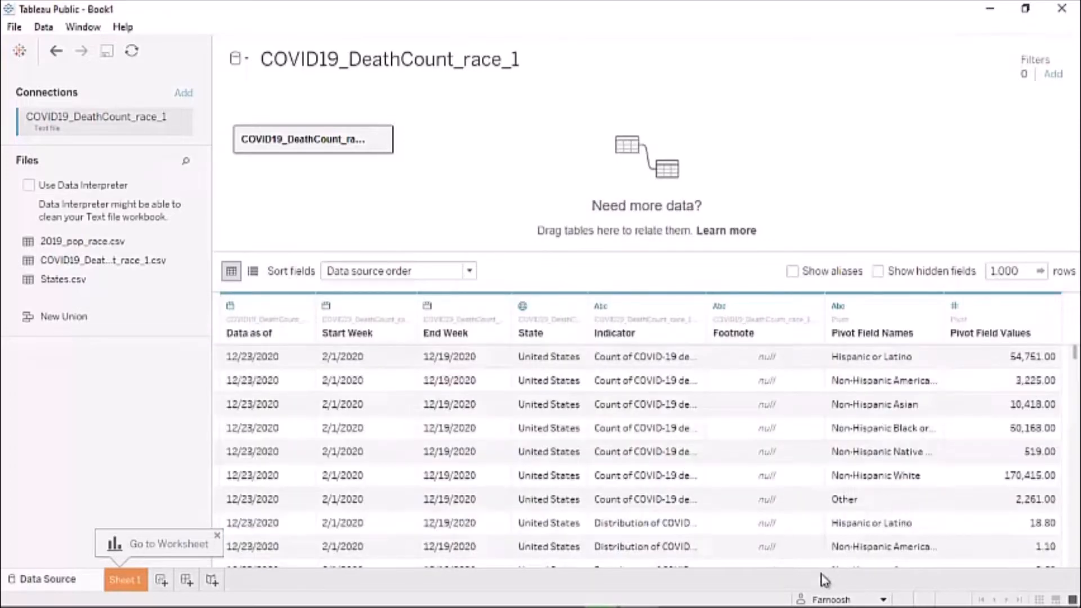
Rename the pivot field names column as Race/Ethnity and the pivot field values column as Covid19_Death
double_click(869, 333)
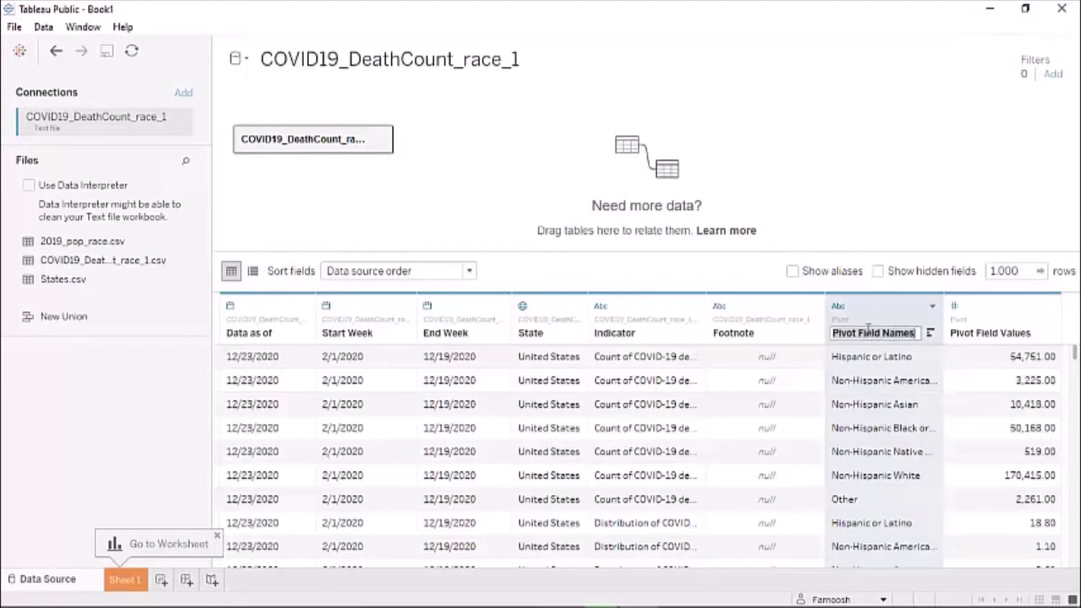
text(Race/Ethnity)
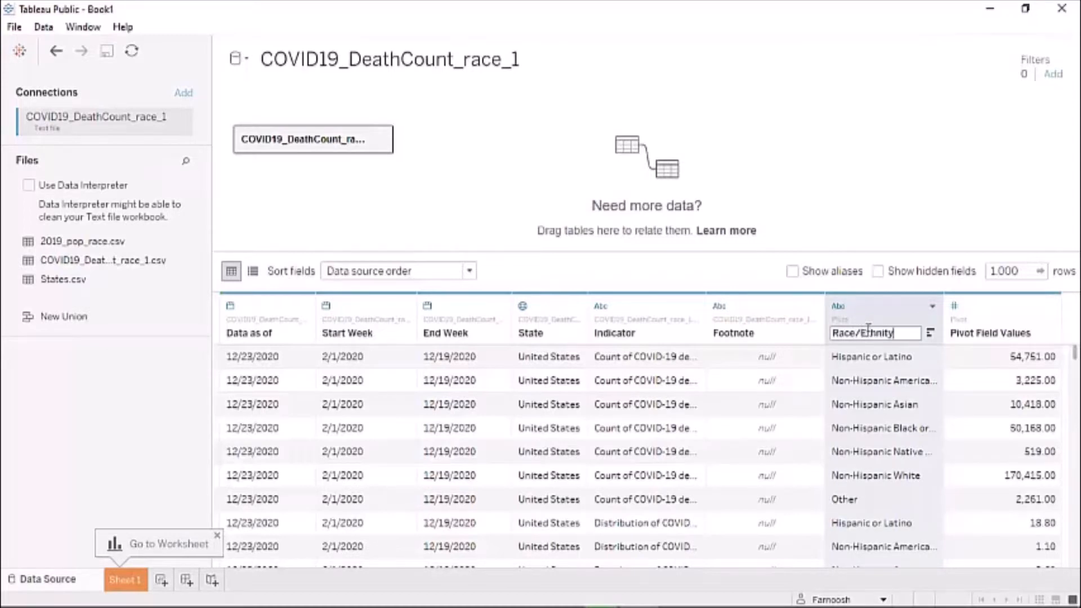
click(997, 336)
double_click(975, 336)
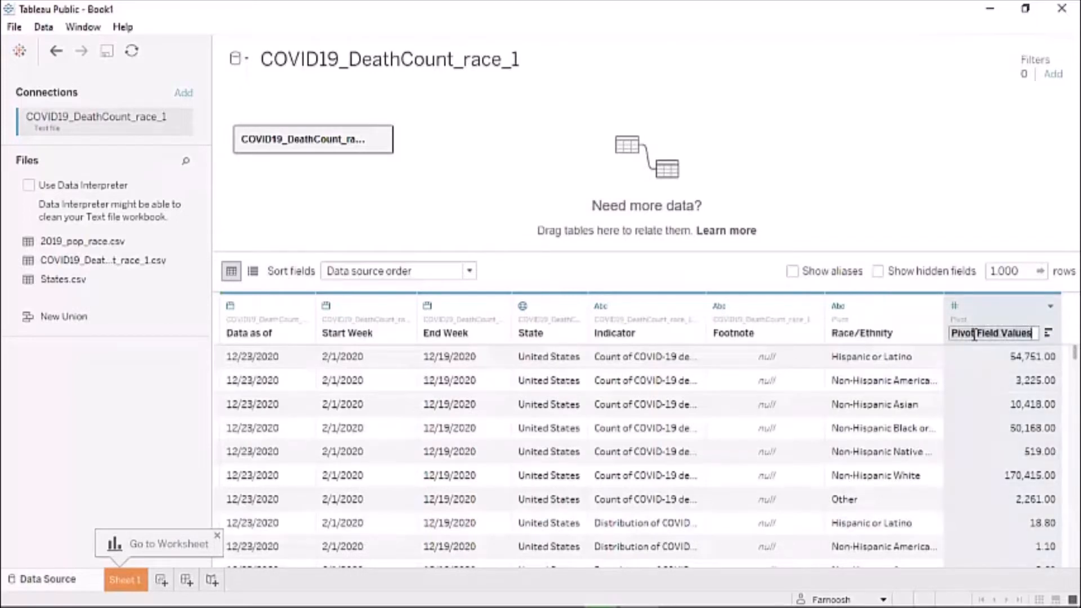
text(Covid19_Death)
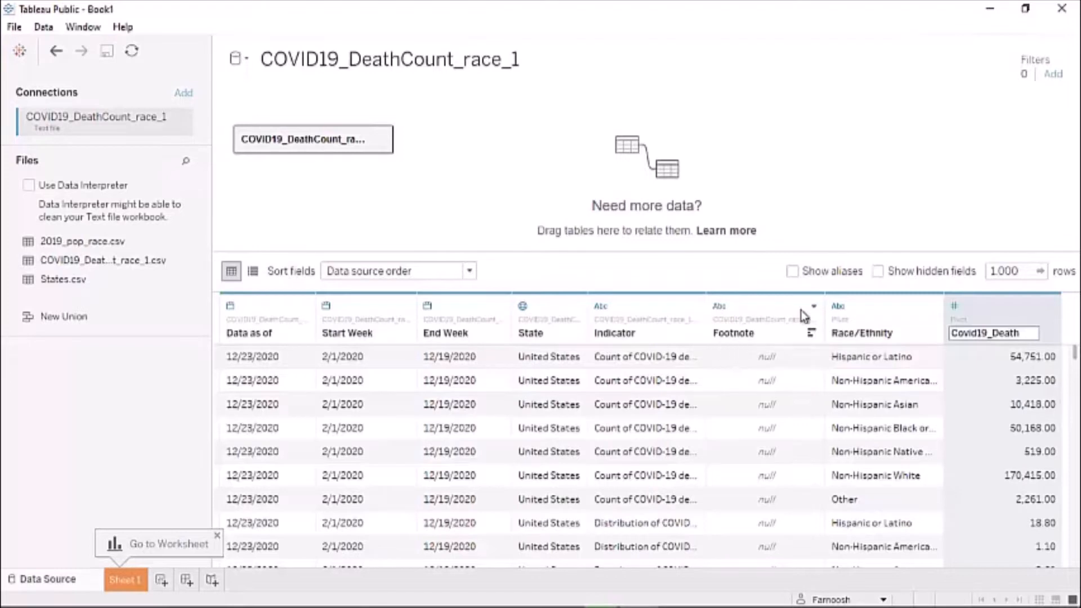
Hide the Footnote column in the data source
click(815, 307)
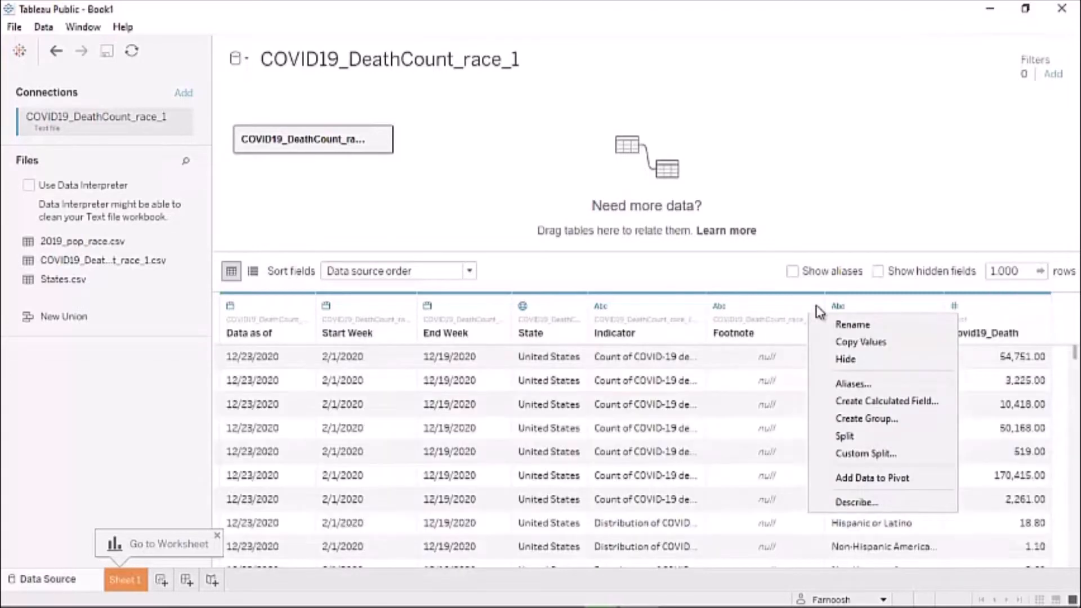
click(780, 308)
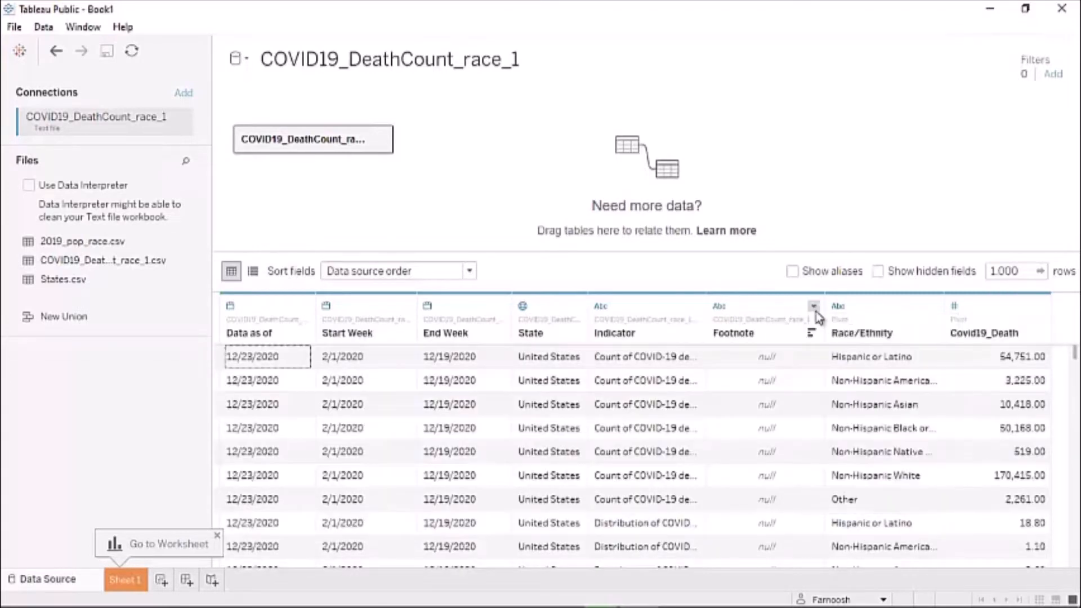
click(816, 311)
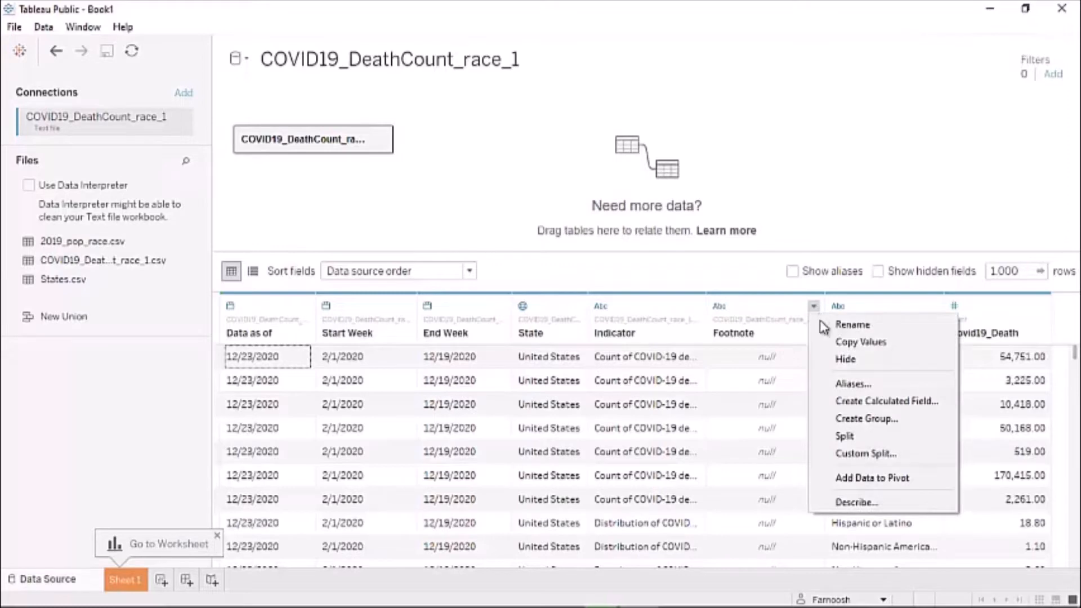
click(879, 360)
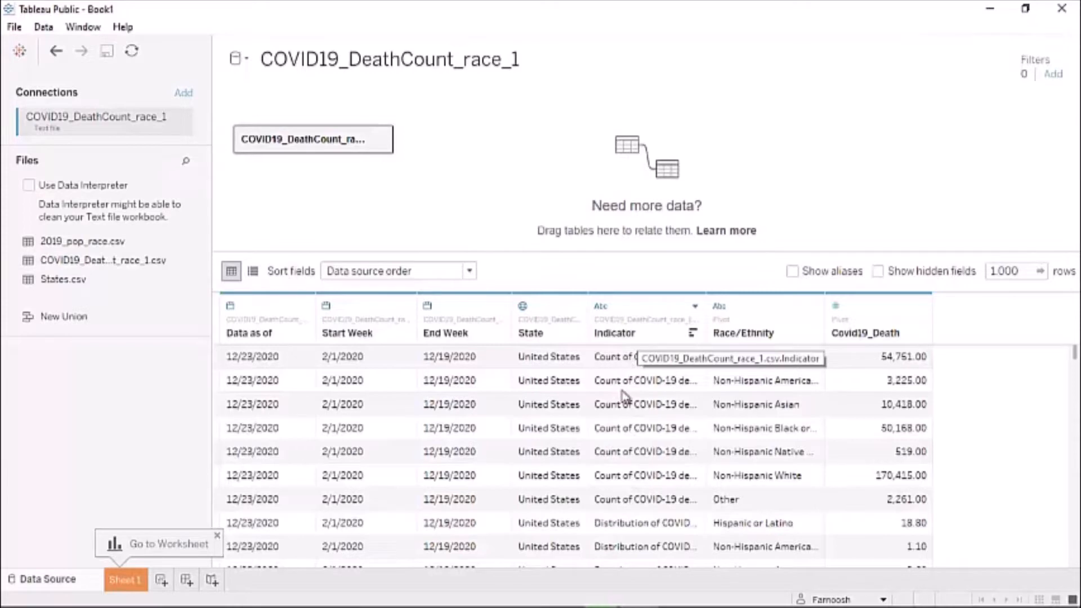
Add a data source filter on Indicator that keeps only Count of COVID-19 deaths
click(1057, 77)
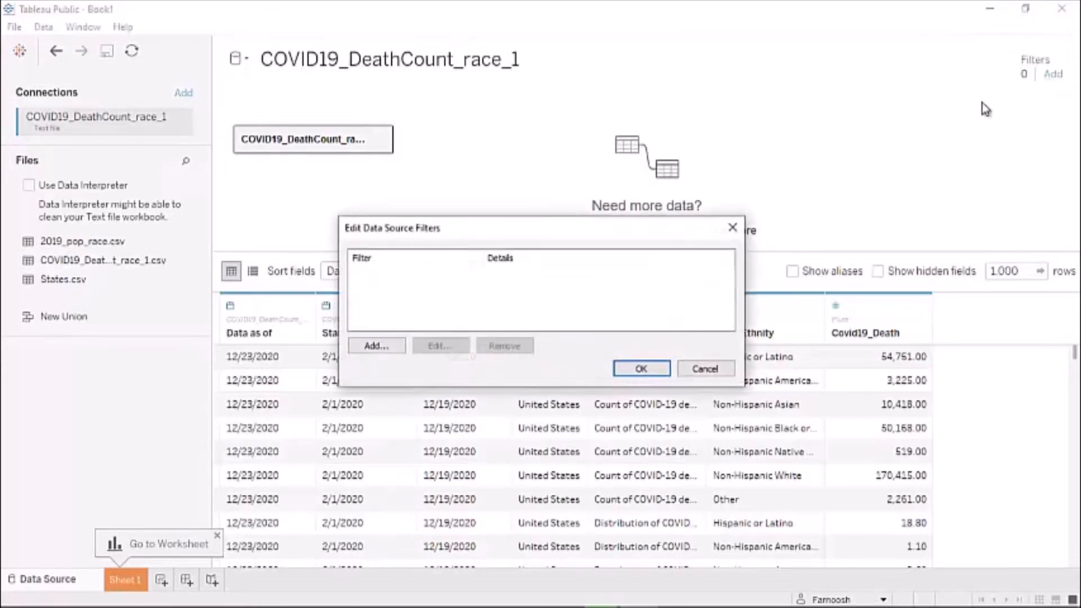
click(376, 346)
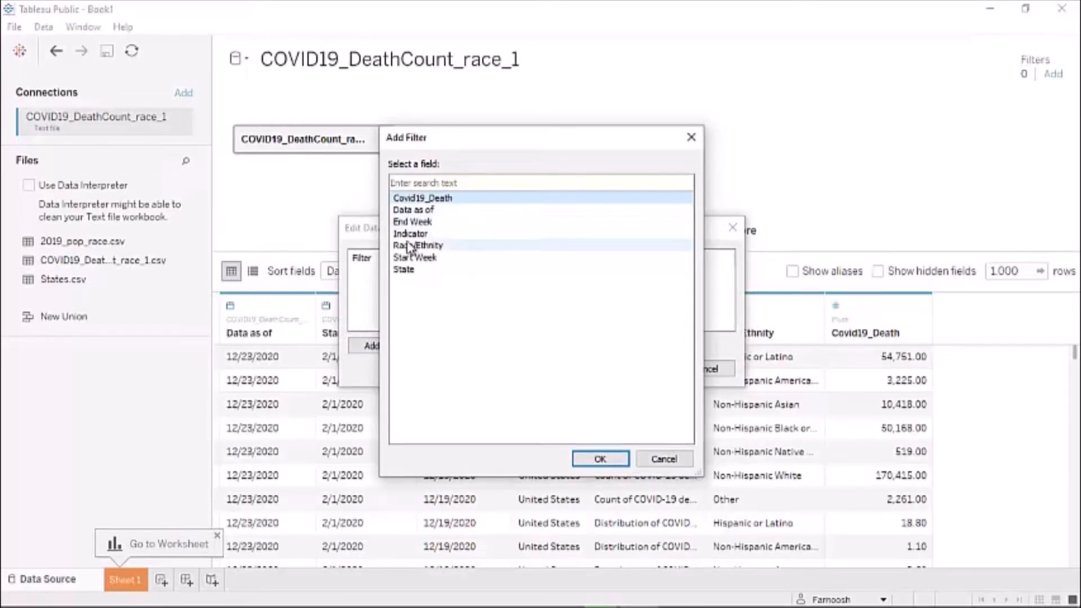
click(434, 234)
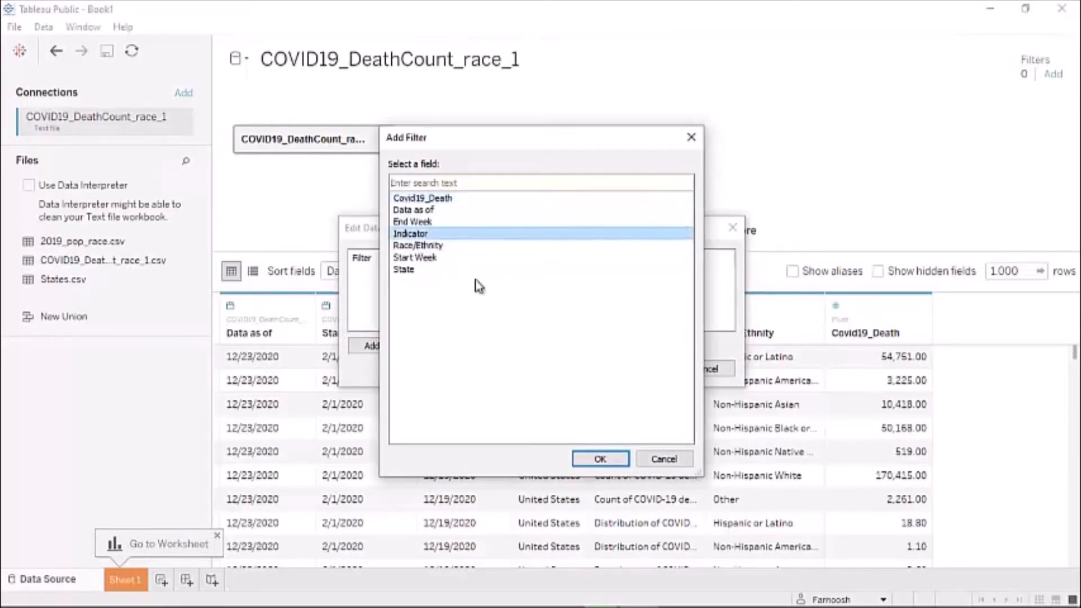
click(601, 457)
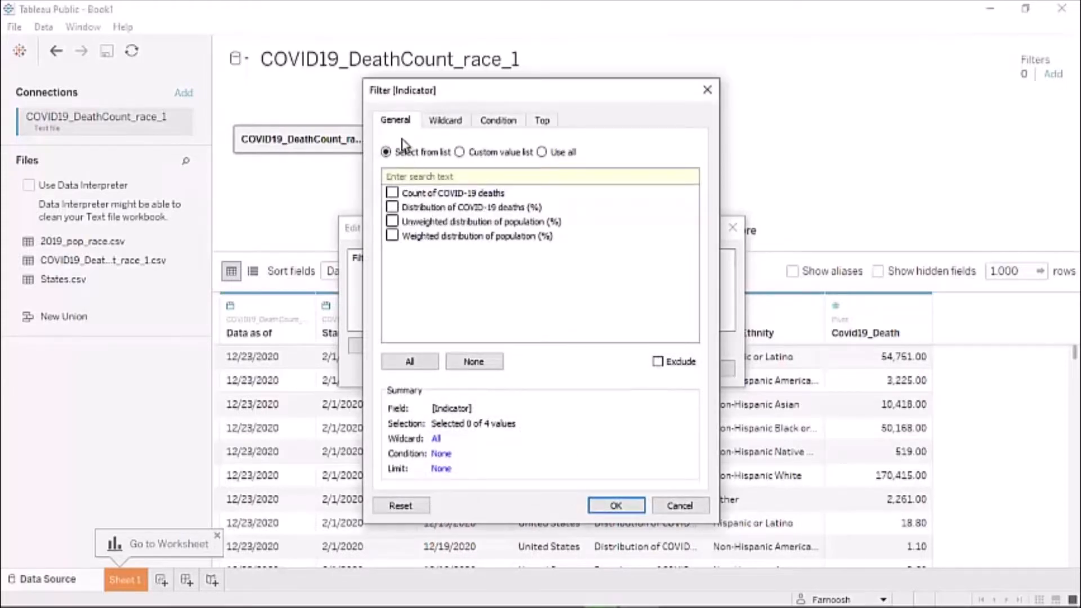
click(402, 197)
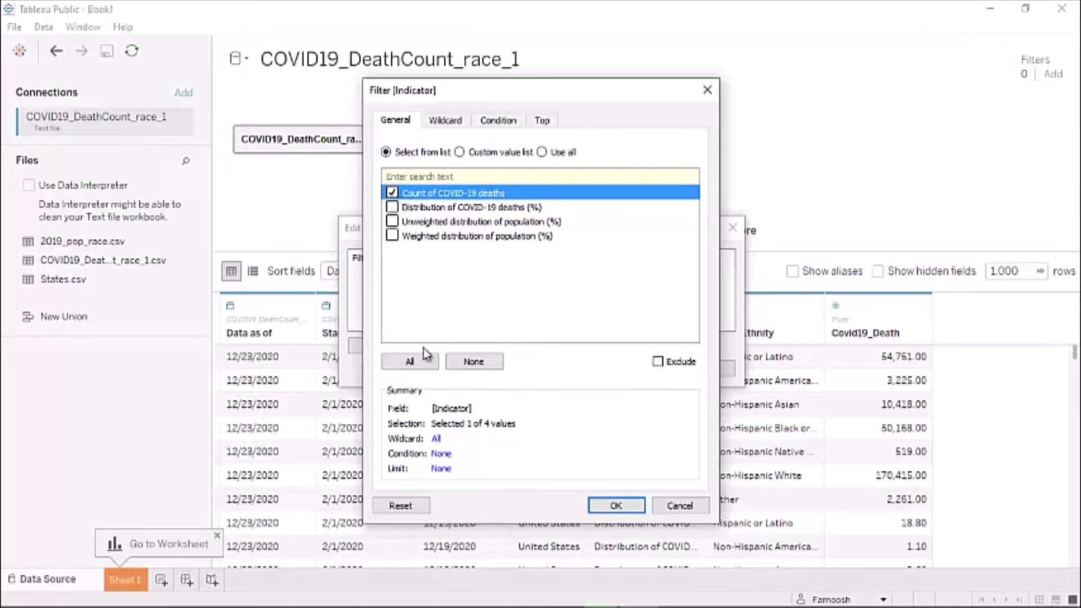
click(602, 506)
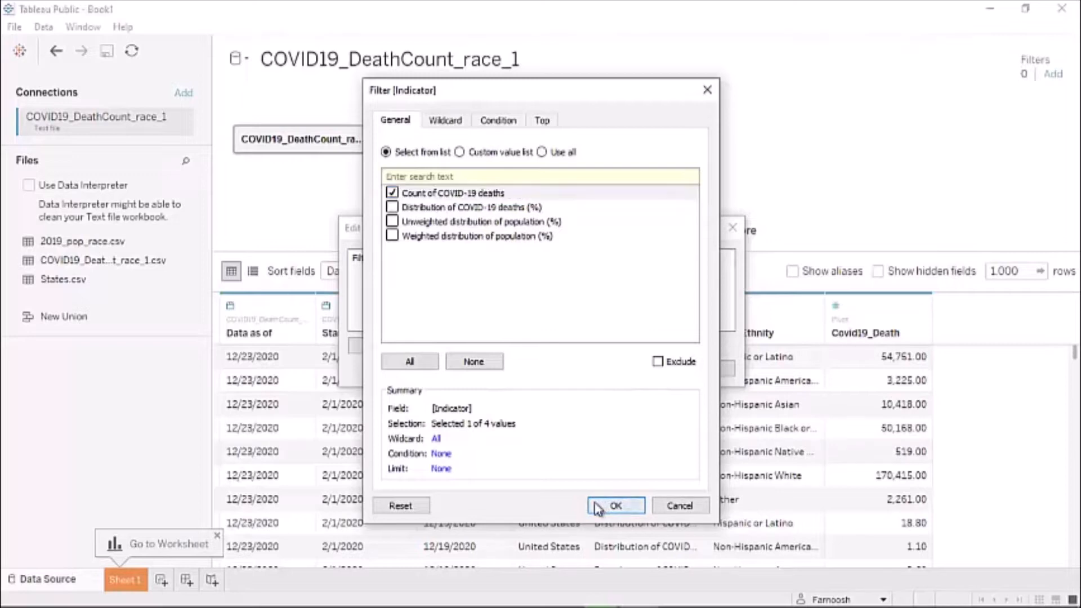
click(638, 367)
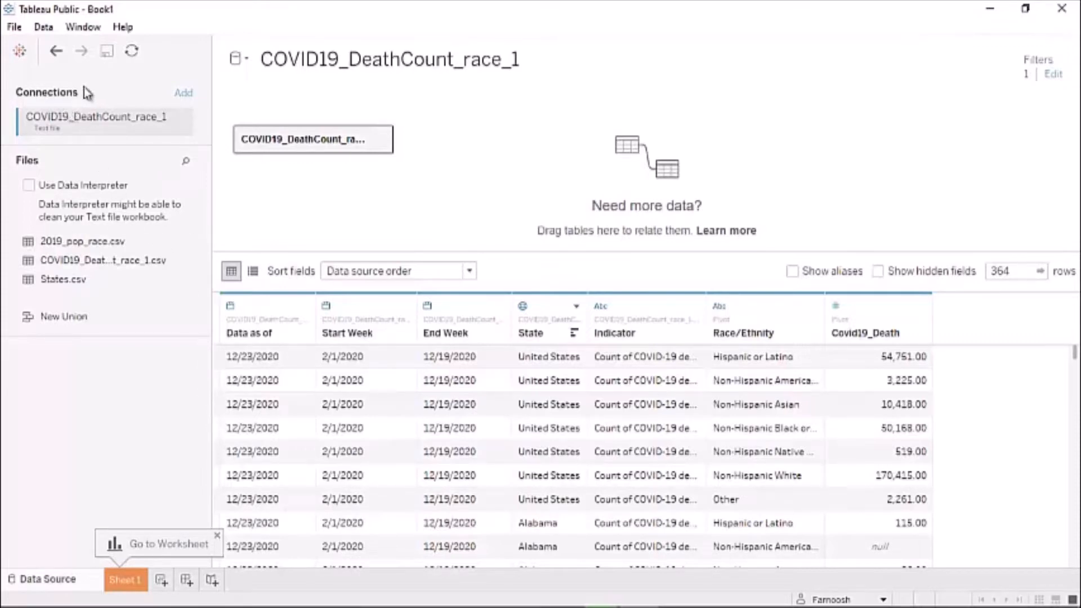
Add a second text-file connection to the States file in Downloads
click(183, 94)
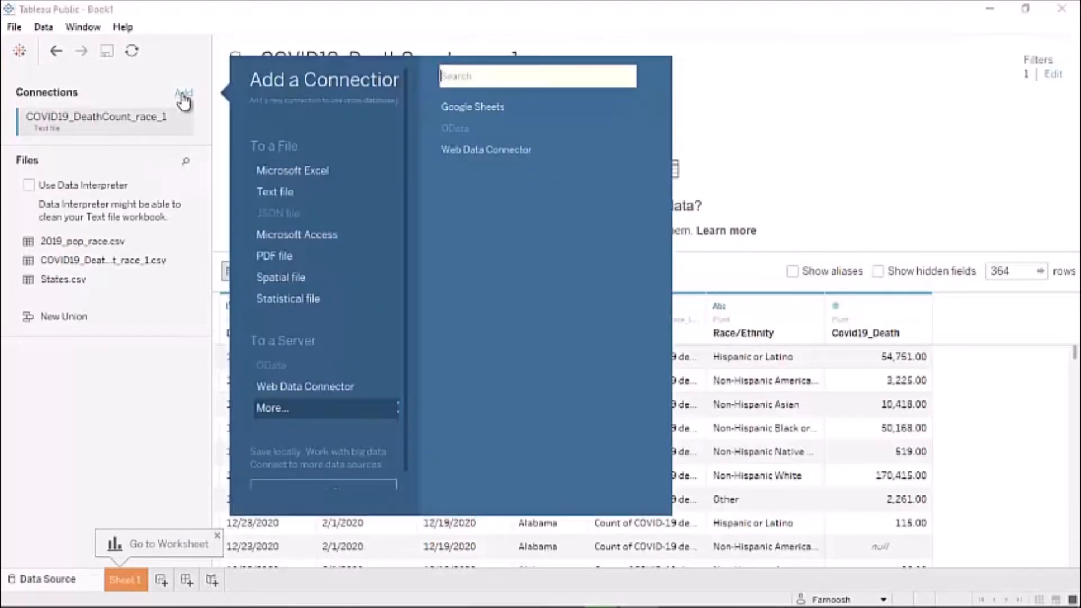
click(292, 195)
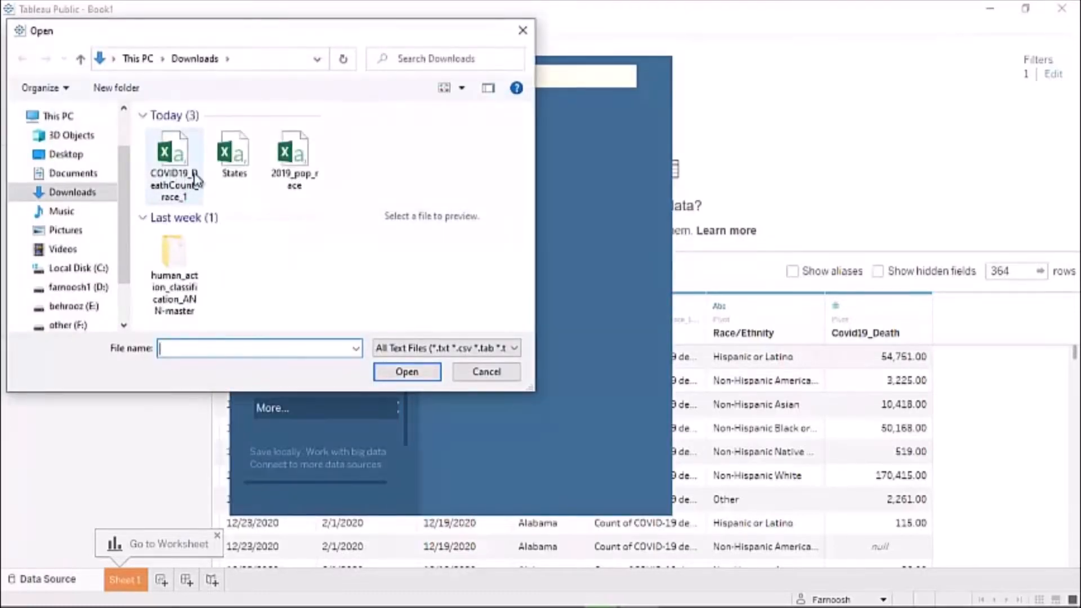
click(237, 160)
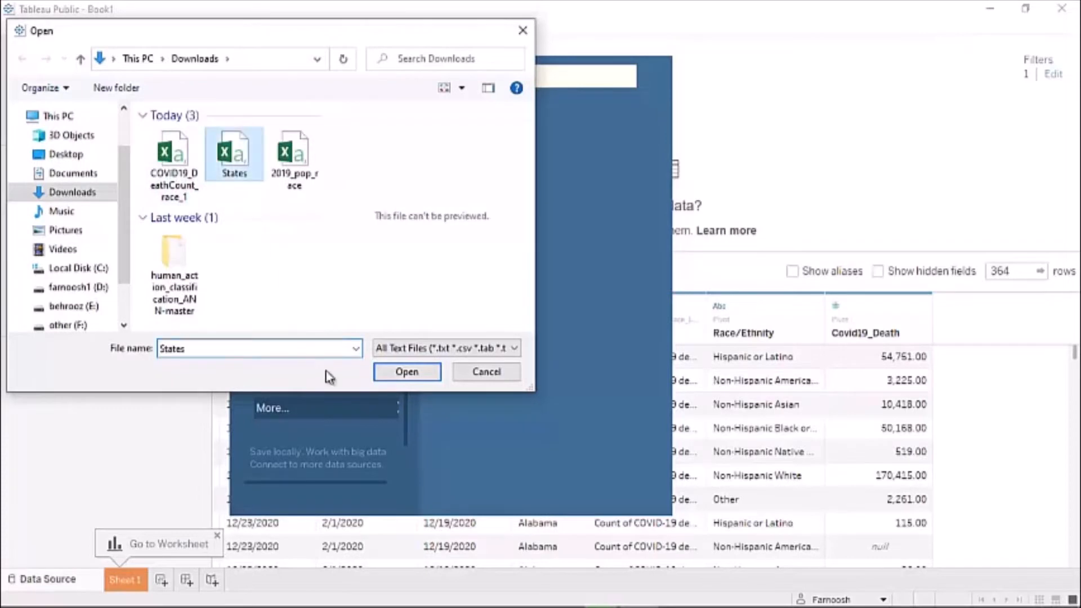
click(407, 373)
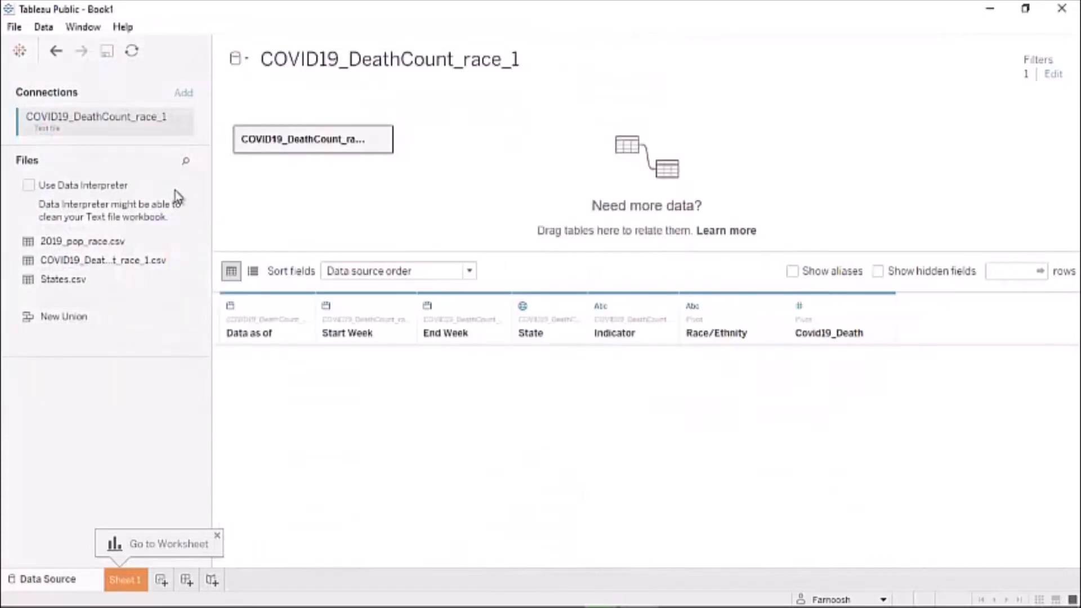
Add a text-file connection to 2019_pop_race, and make COVID19_DeathCount_race_1 the selected connection
click(182, 93)
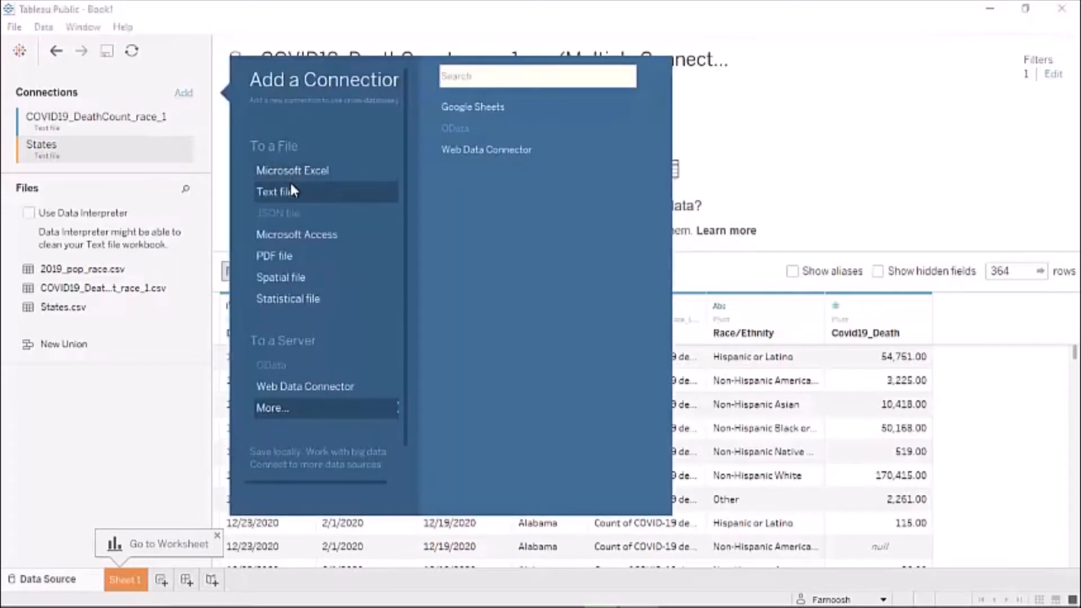
click(288, 192)
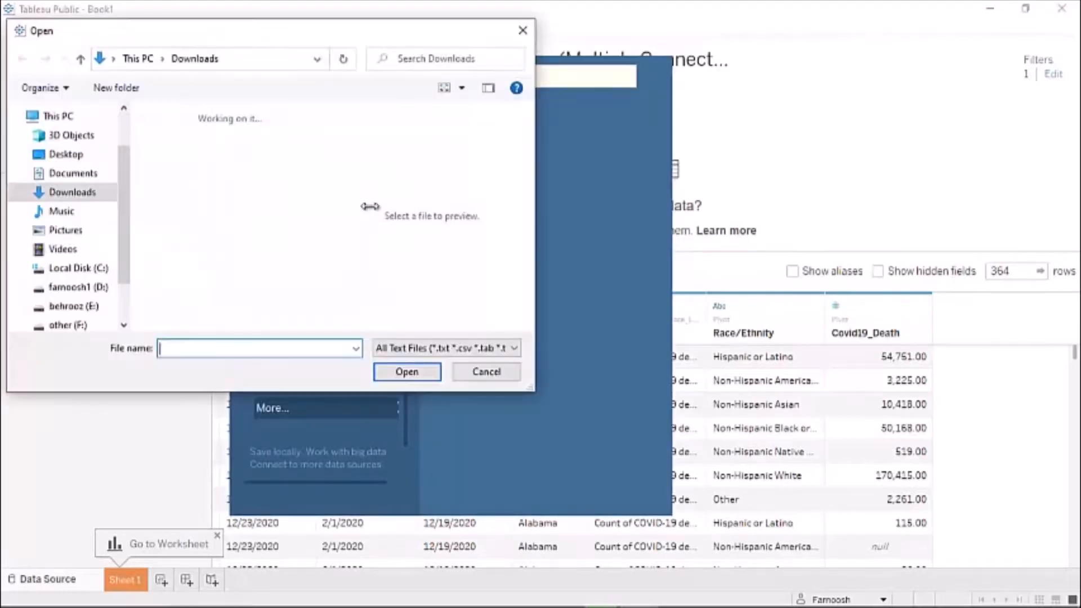
click(296, 163)
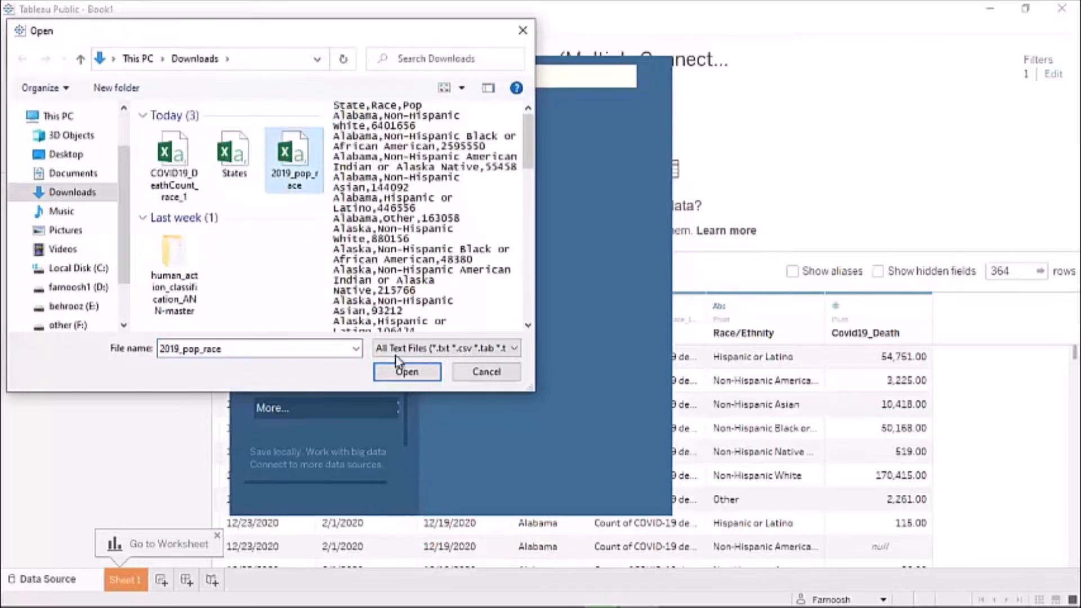
click(407, 372)
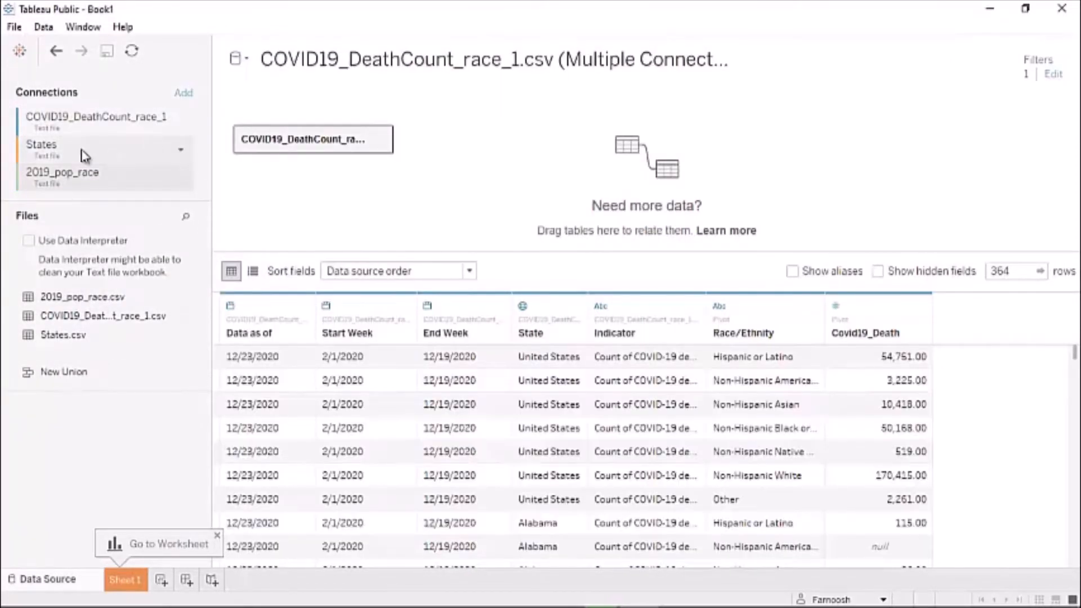
click(144, 125)
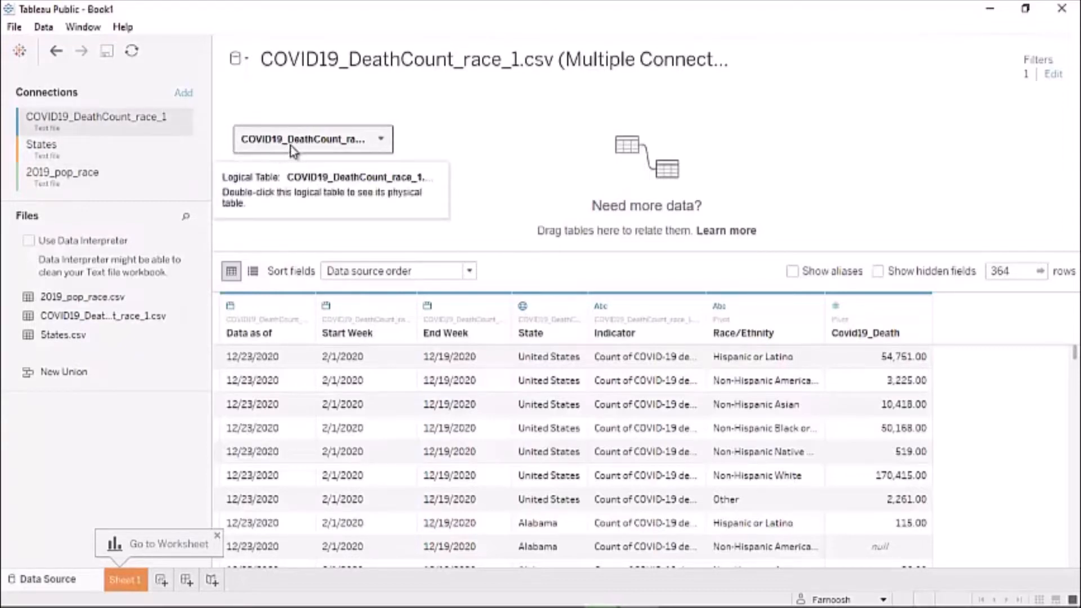
Inner-join States.csv to COVID19_DeathCount_race_1.csv within its physical tables, matching on State
double_click(259, 157)
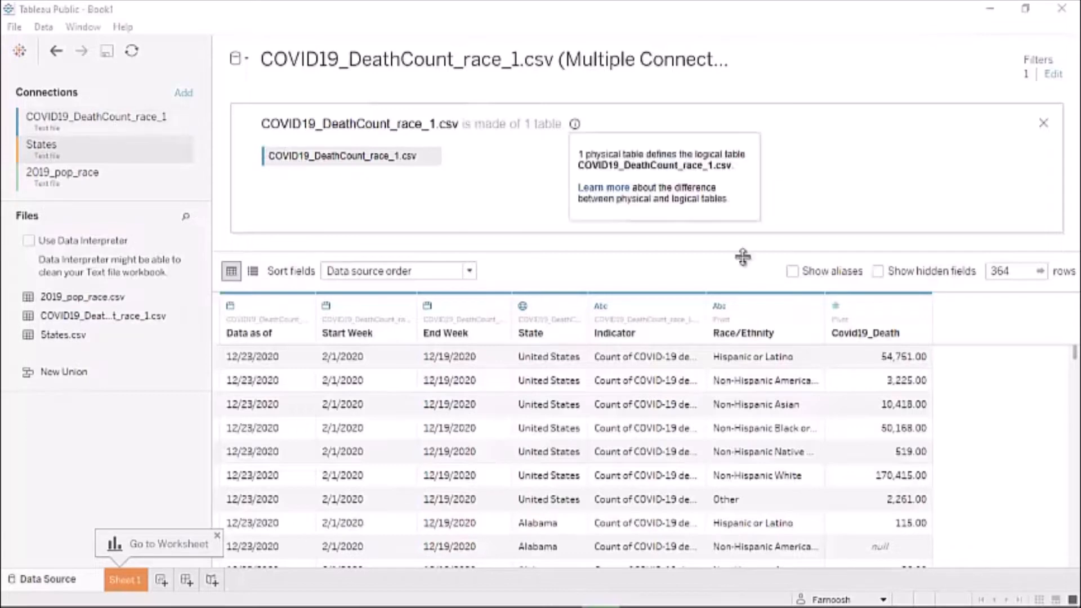
click(49, 147)
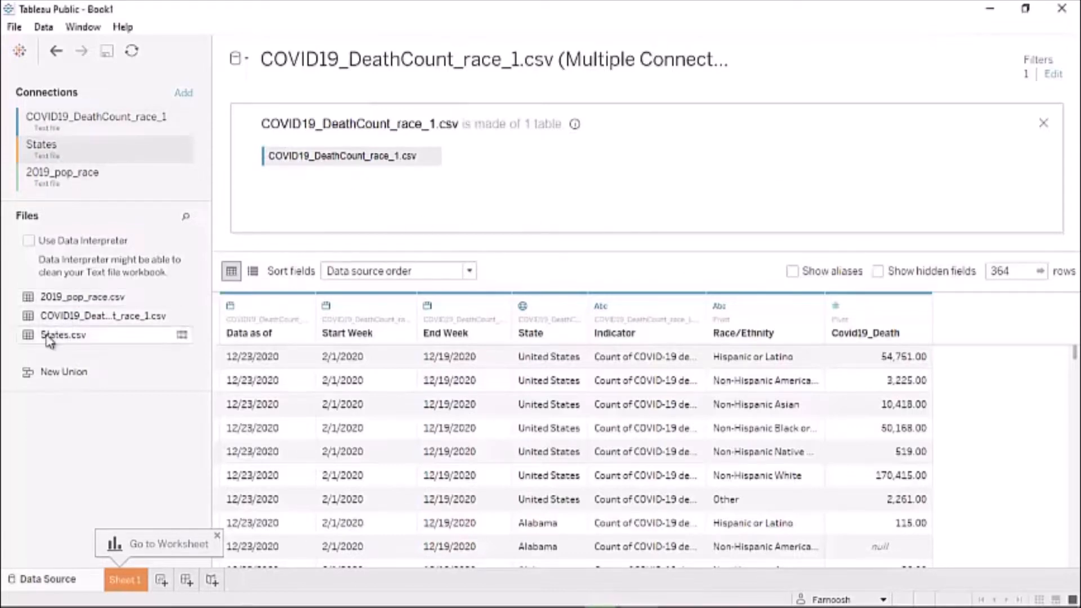
drag(63, 335, 493, 176)
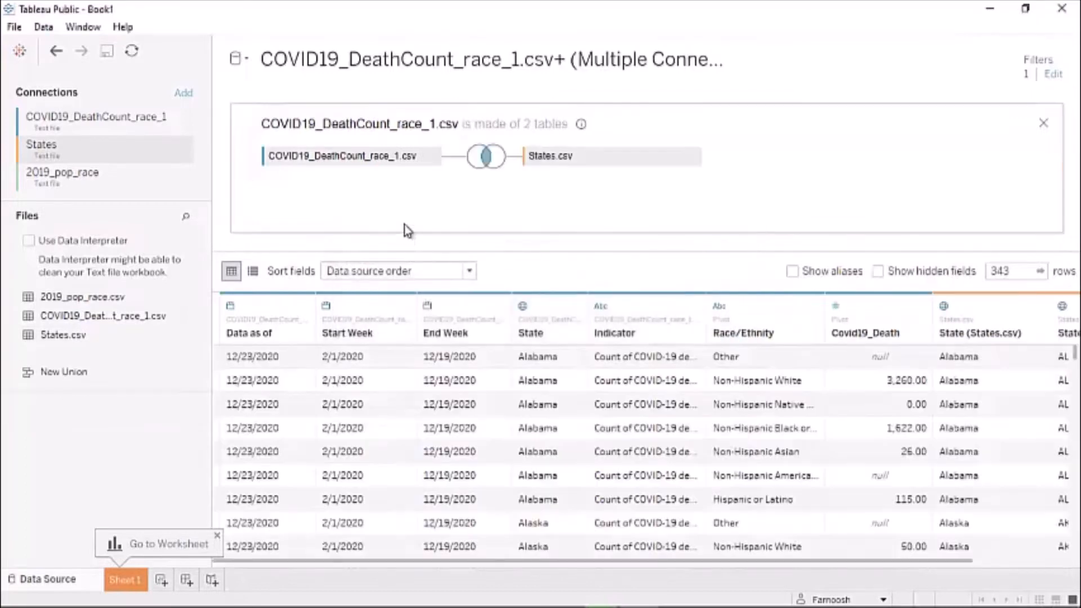
click(489, 160)
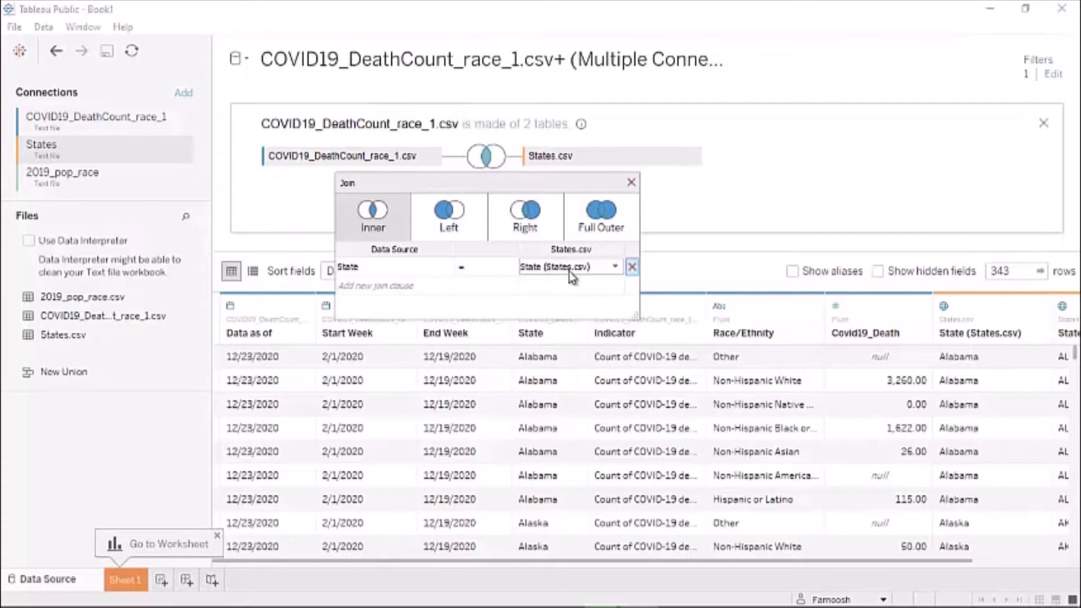
click(631, 183)
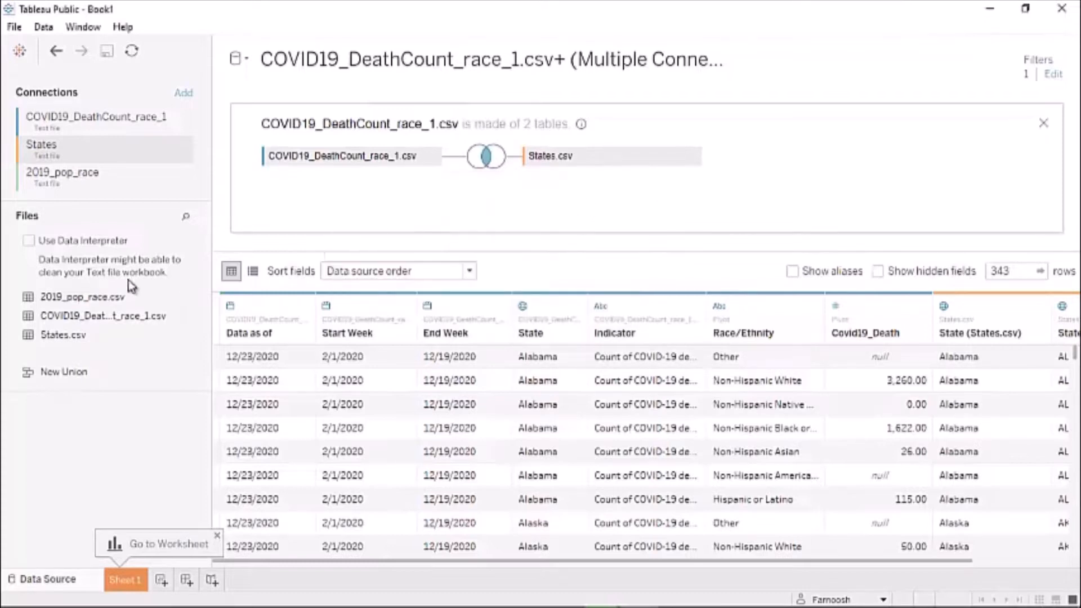
Add 2019_pop_race.csv to the joined tables, matching State (States.csv) with its State field
click(83, 178)
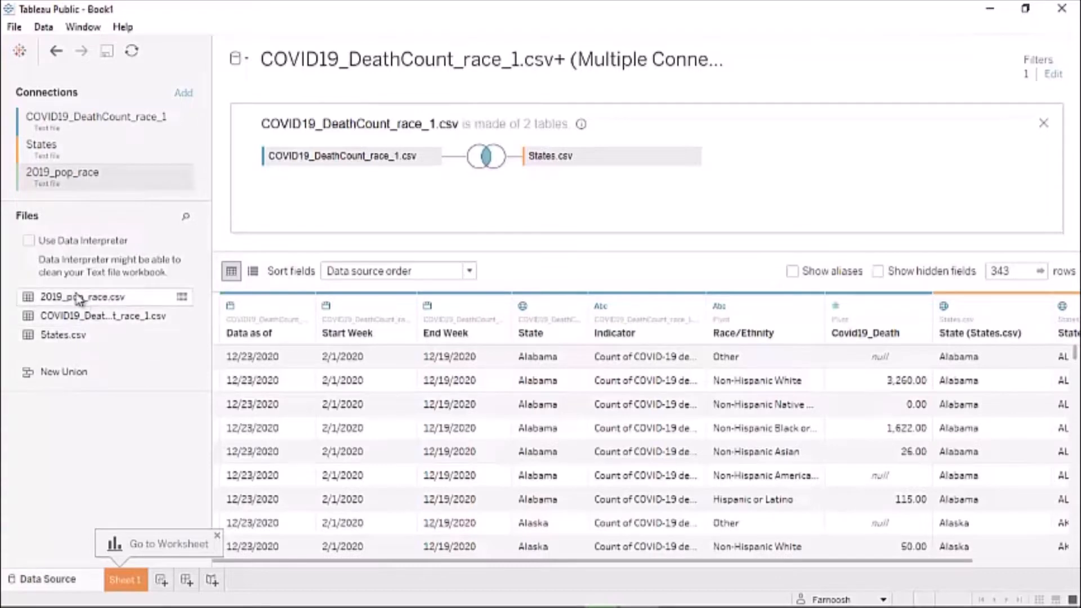
drag(65, 302, 501, 214)
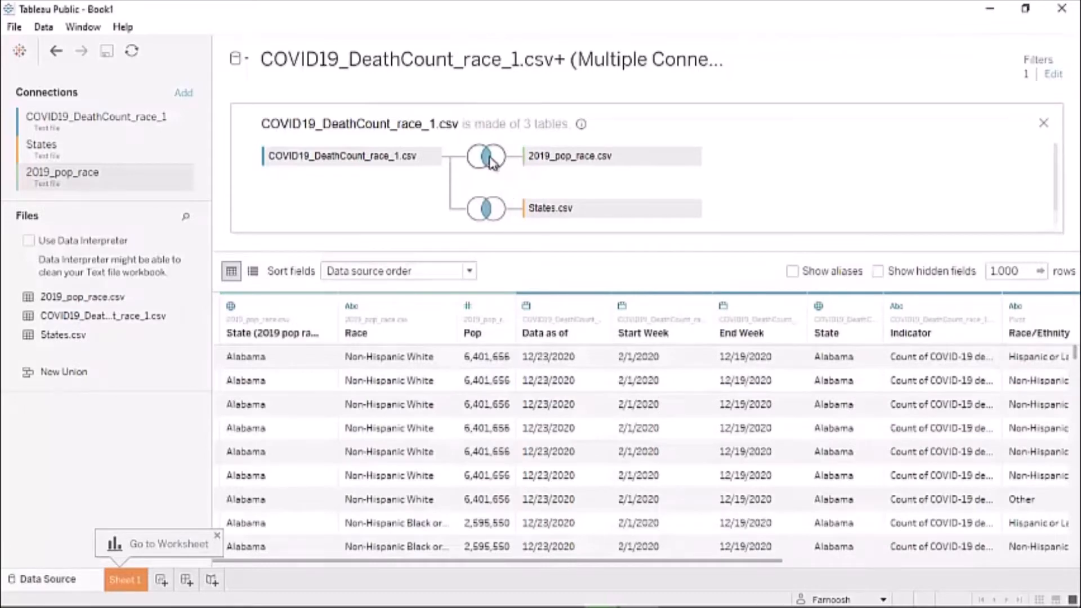
click(491, 160)
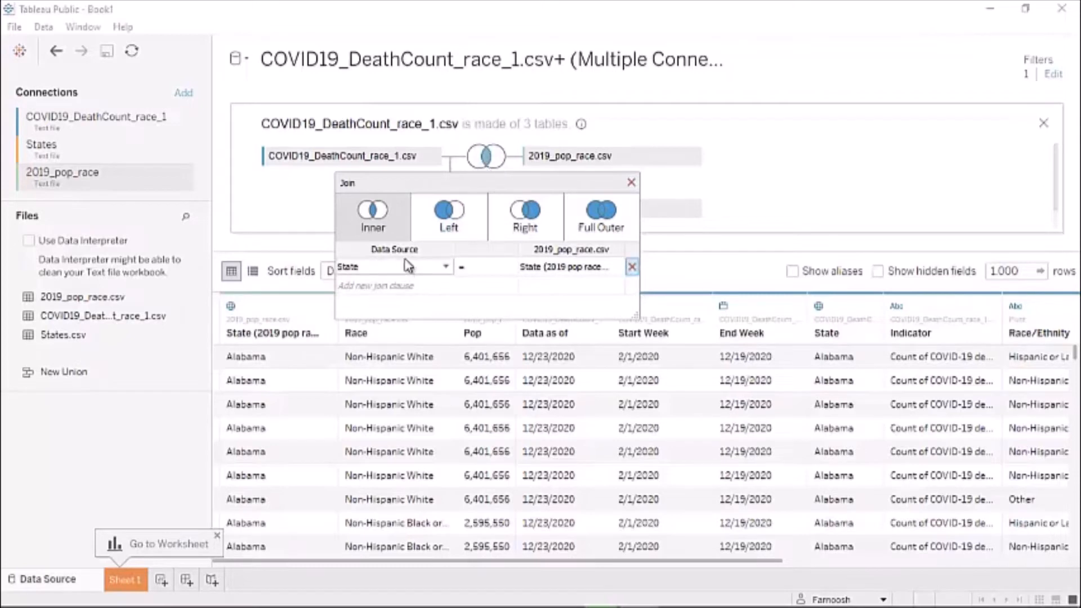
click(446, 266)
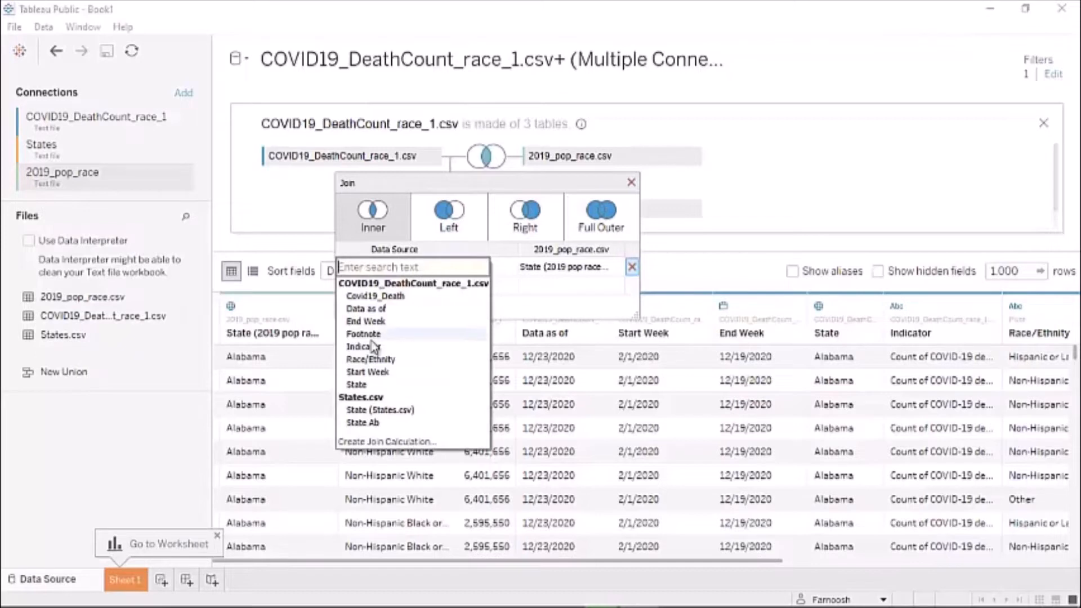
click(365, 412)
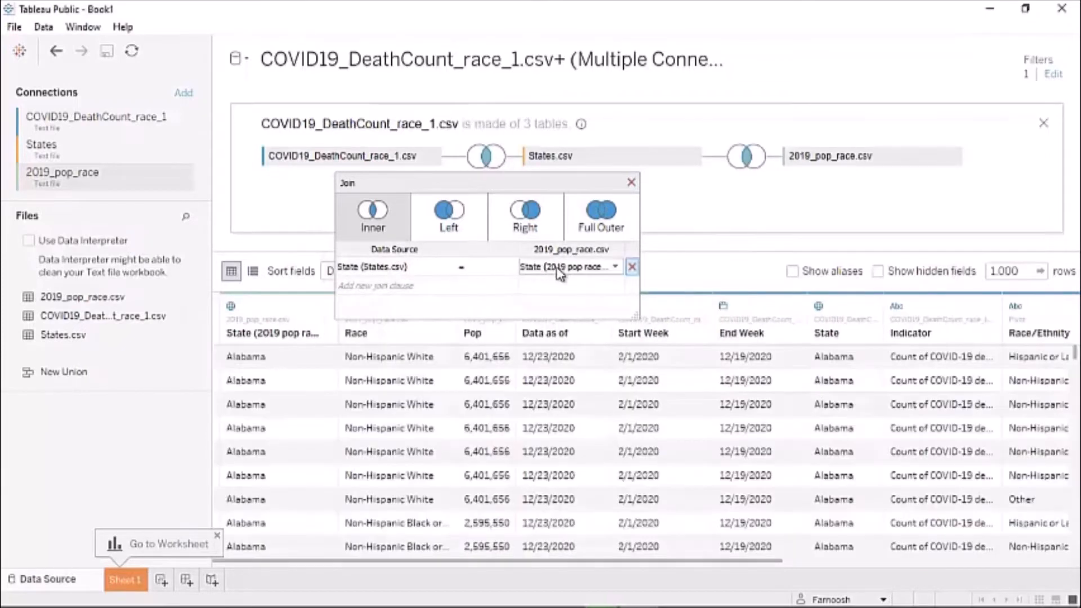
click(559, 269)
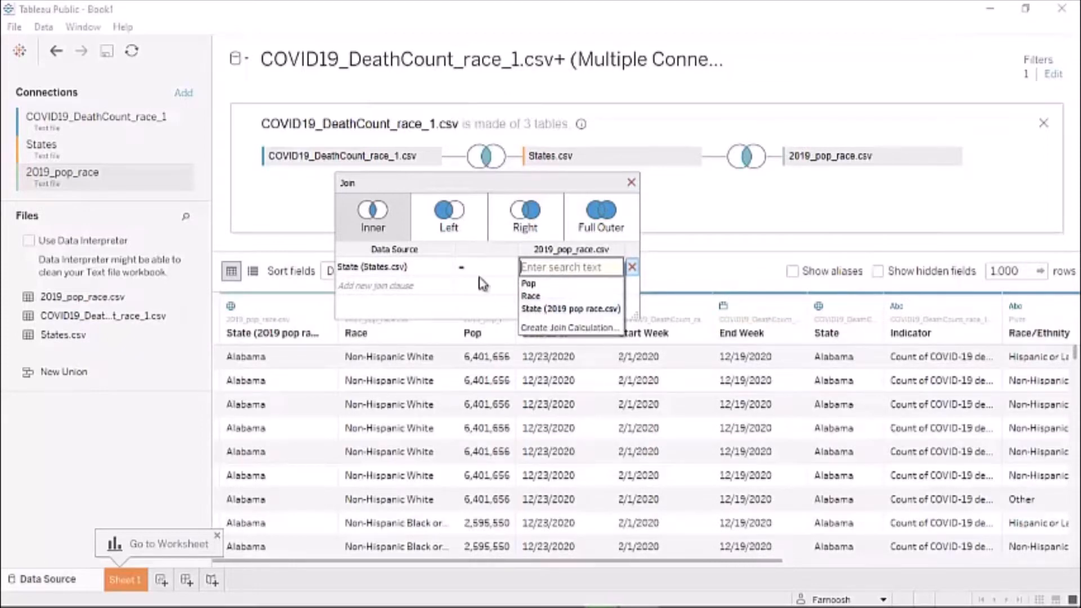
Add a second join clause matching Race/Ethnity to Race for 2019_pop_race.csv, and make the join Full Outer
click(387, 285)
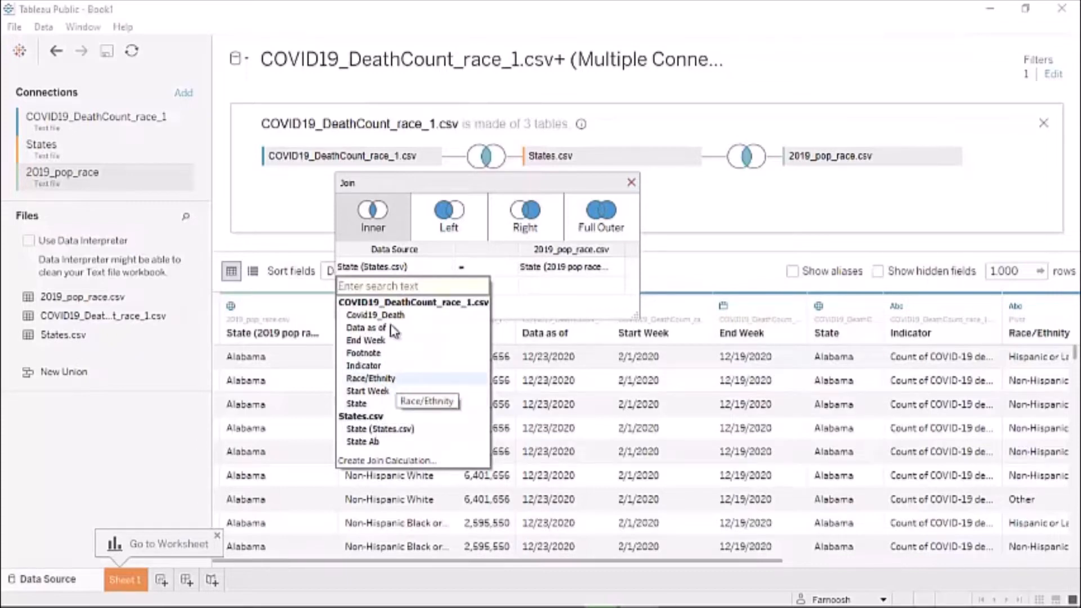
click(370, 378)
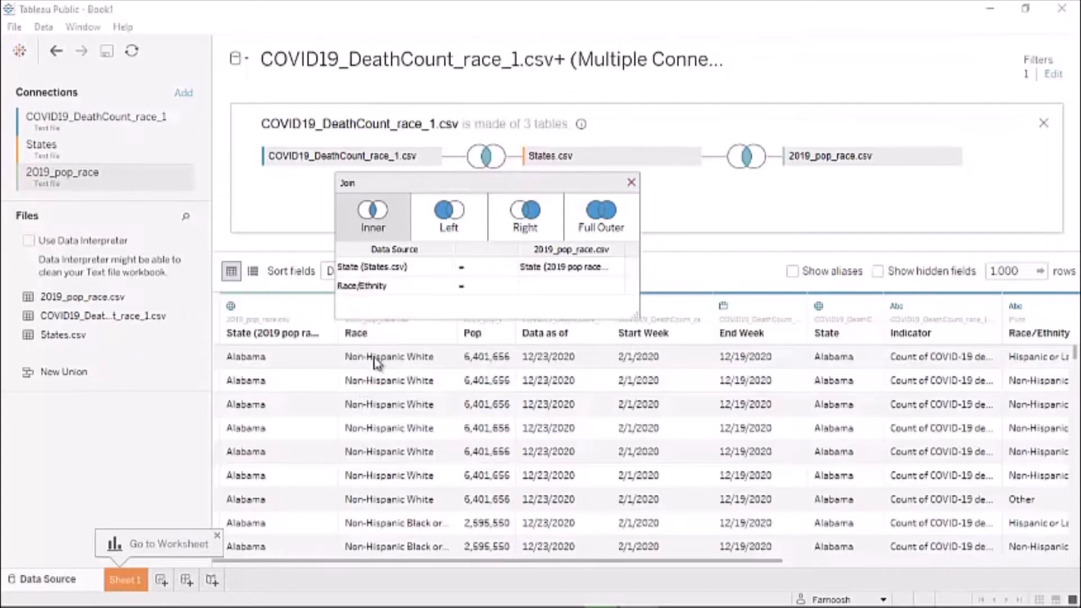
click(550, 288)
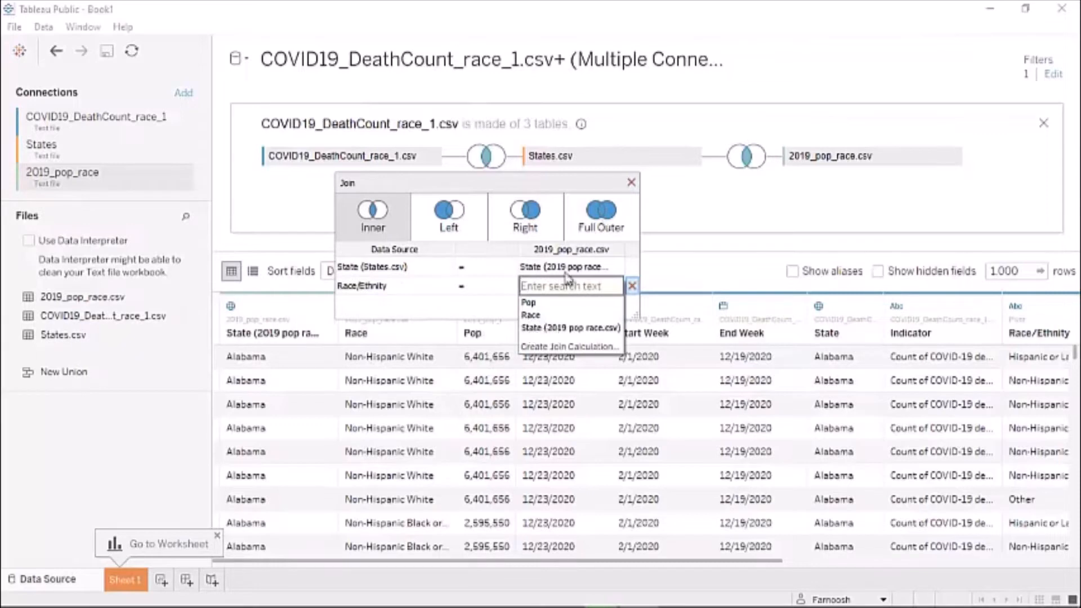
click(534, 316)
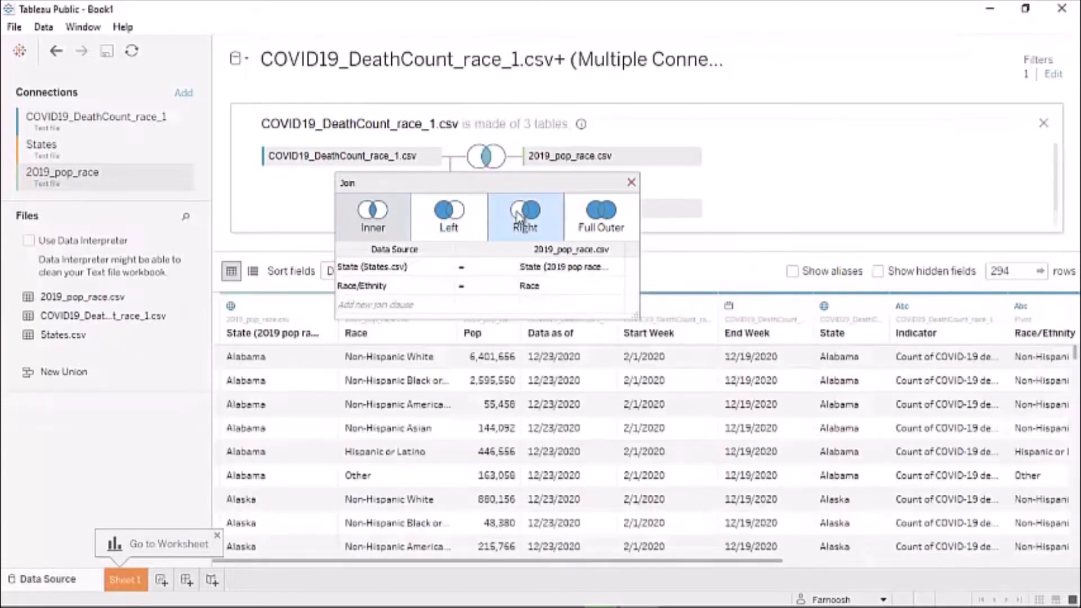
click(604, 230)
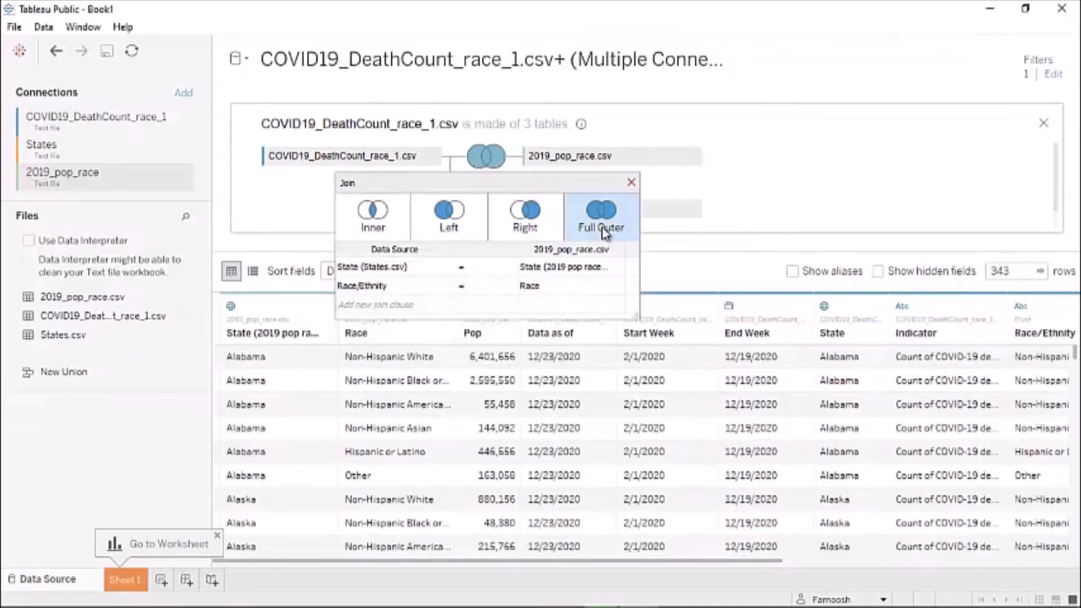
click(632, 183)
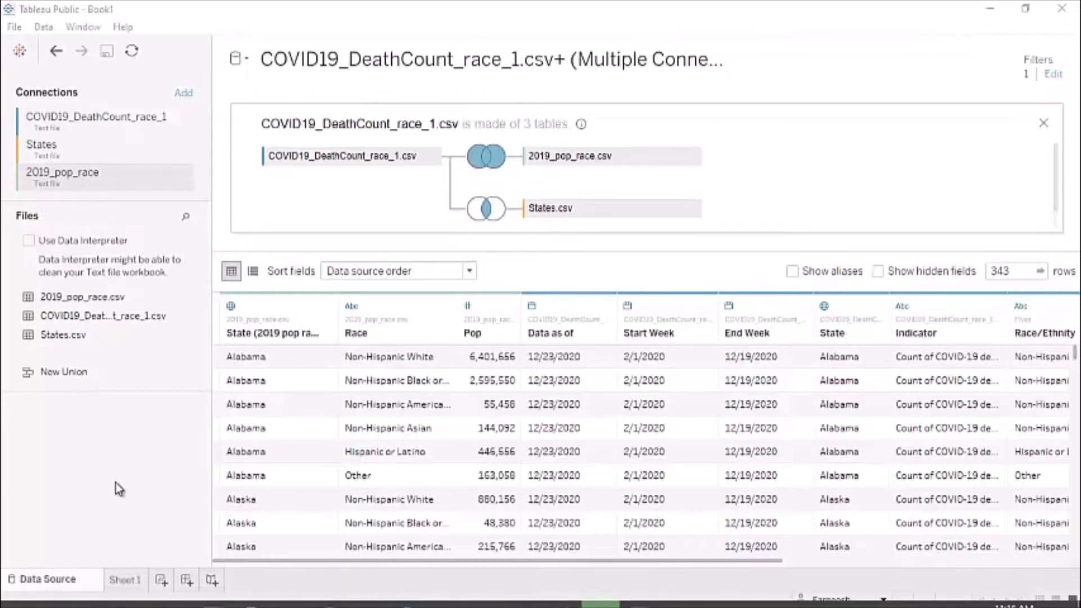
Open the Sheet 1 worksheet and rename it Chart_Covid19_Death_rate
click(127, 588)
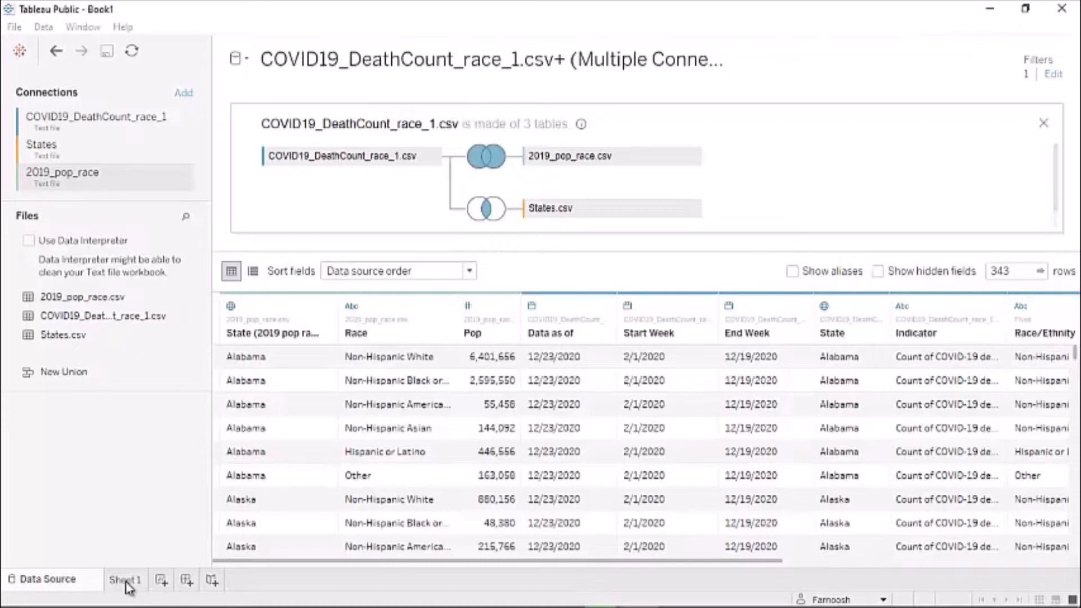
double_click(127, 584)
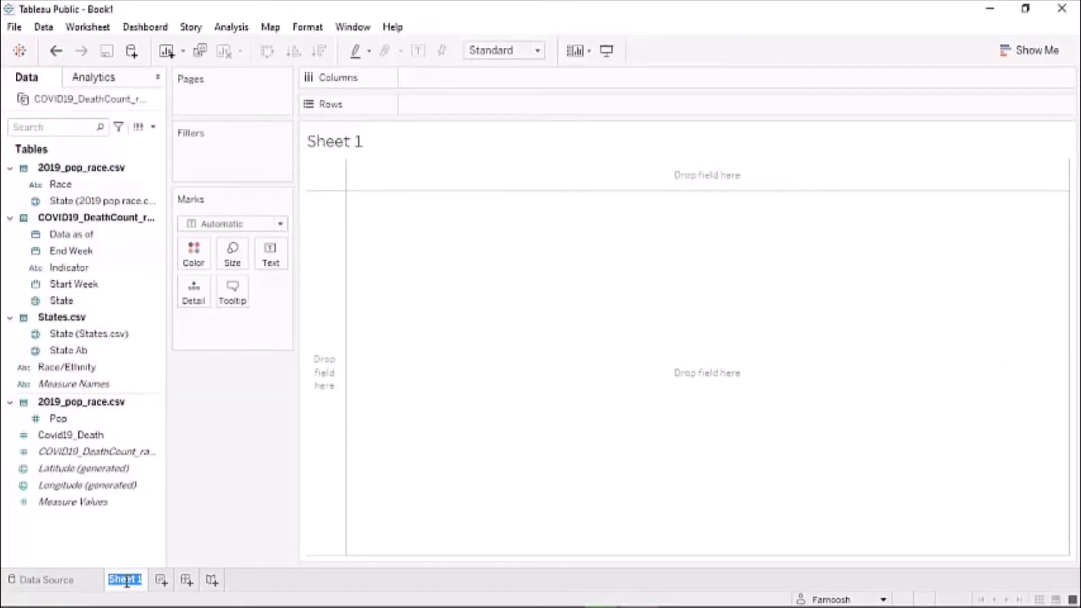
text(Chart_Co)
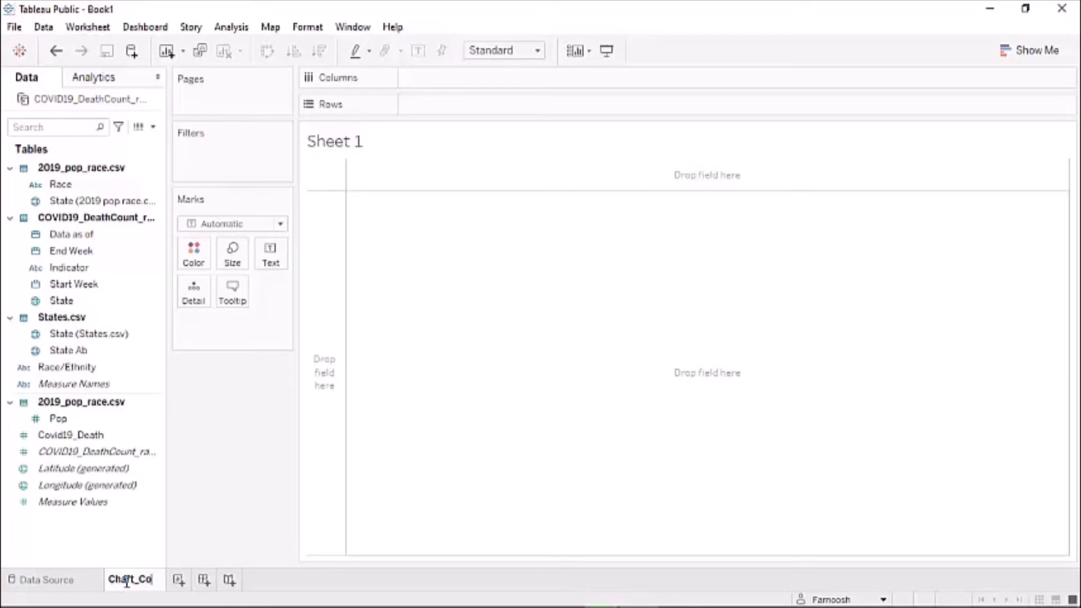
text(vid19)
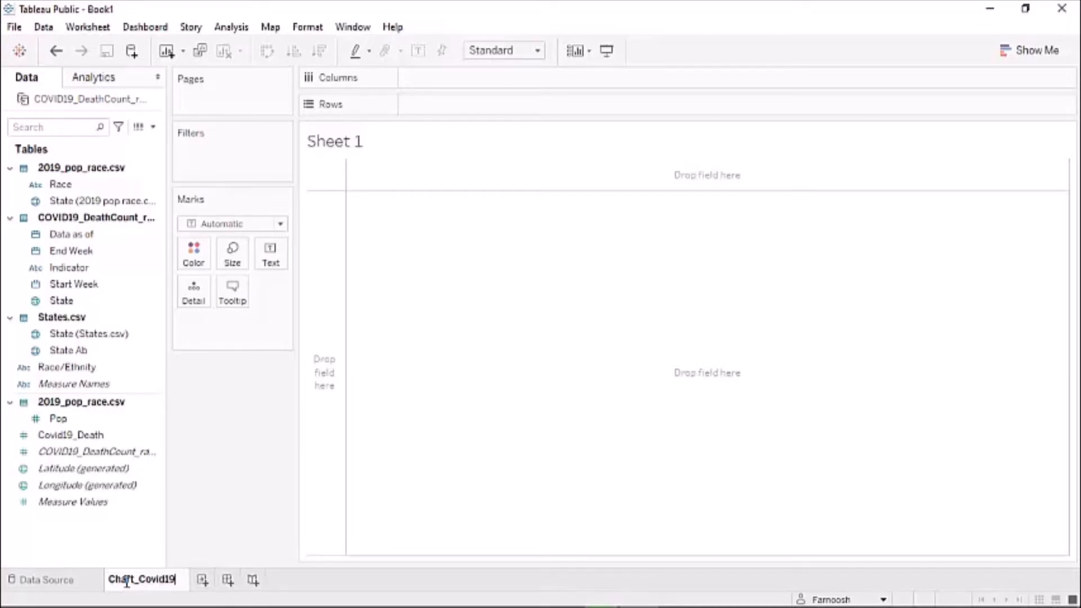
text(_)
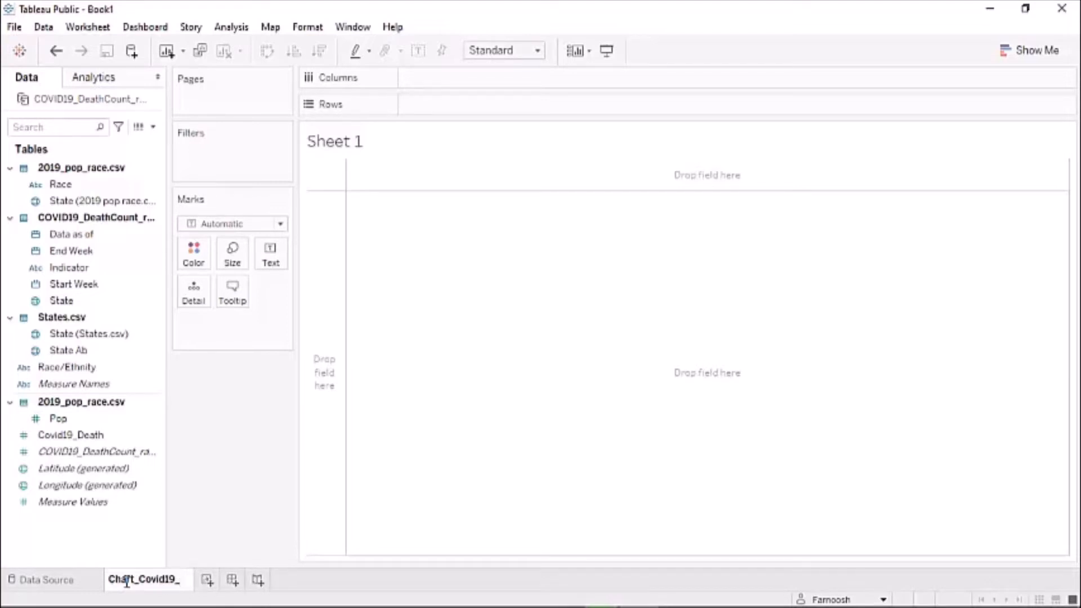
text(Death)
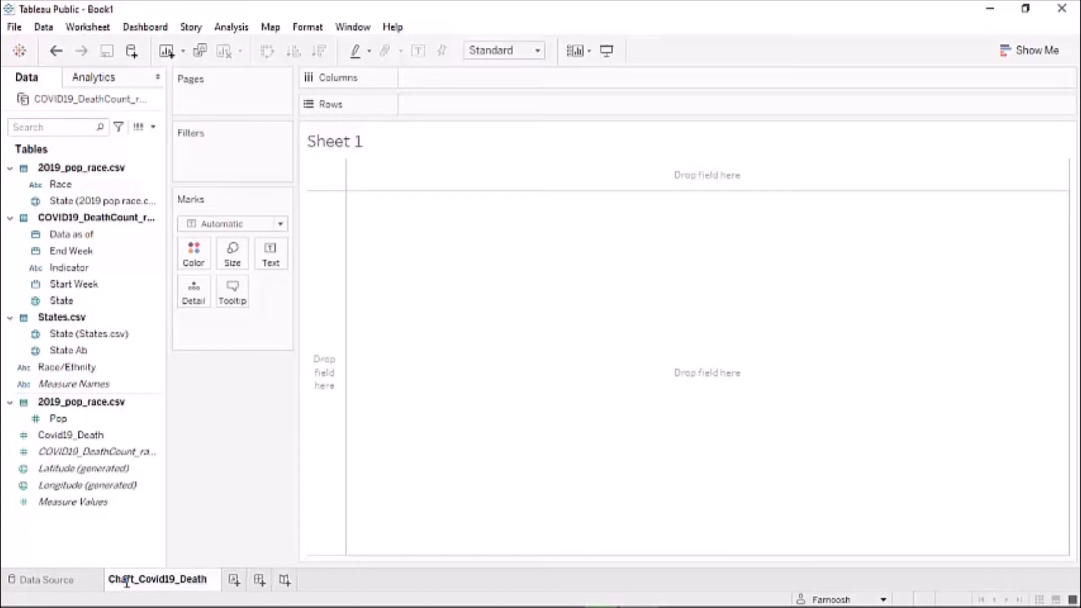
text(_rate)
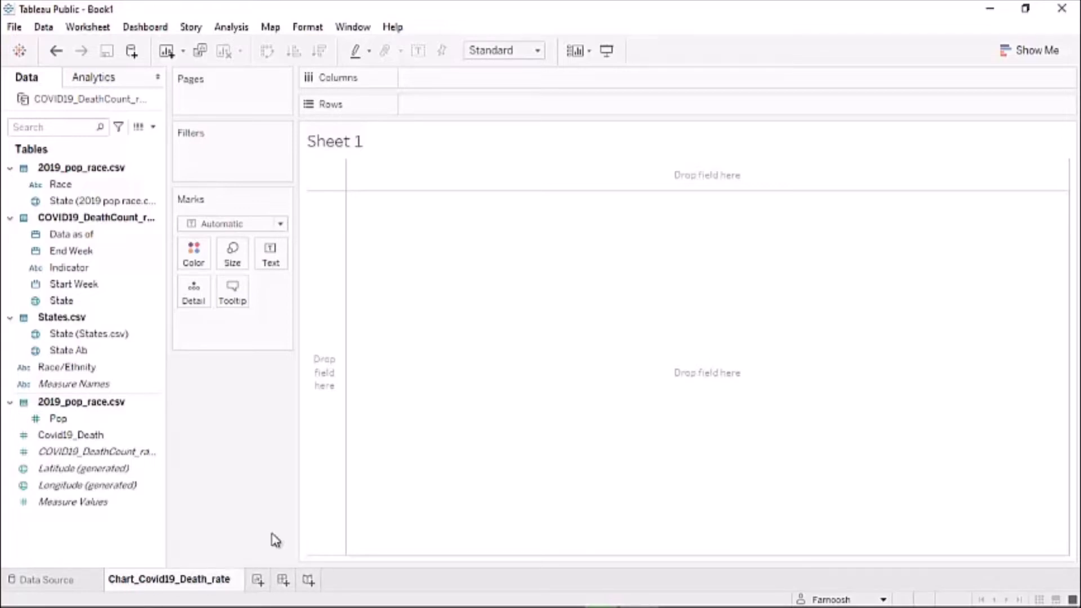
click(225, 465)
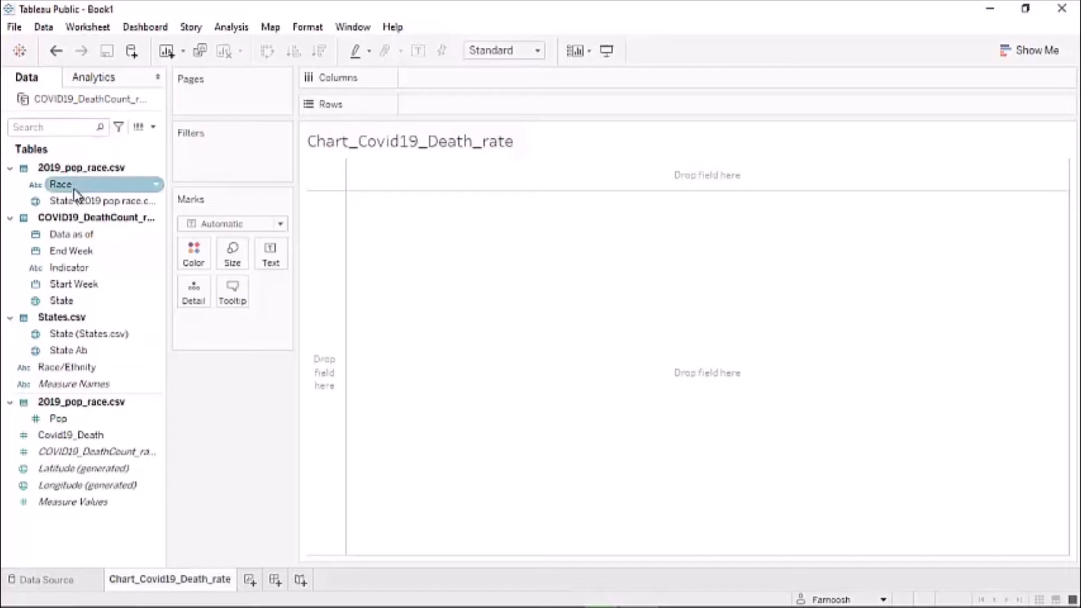
Create a calculated field named Country with the formula 'United States'
click(106, 181)
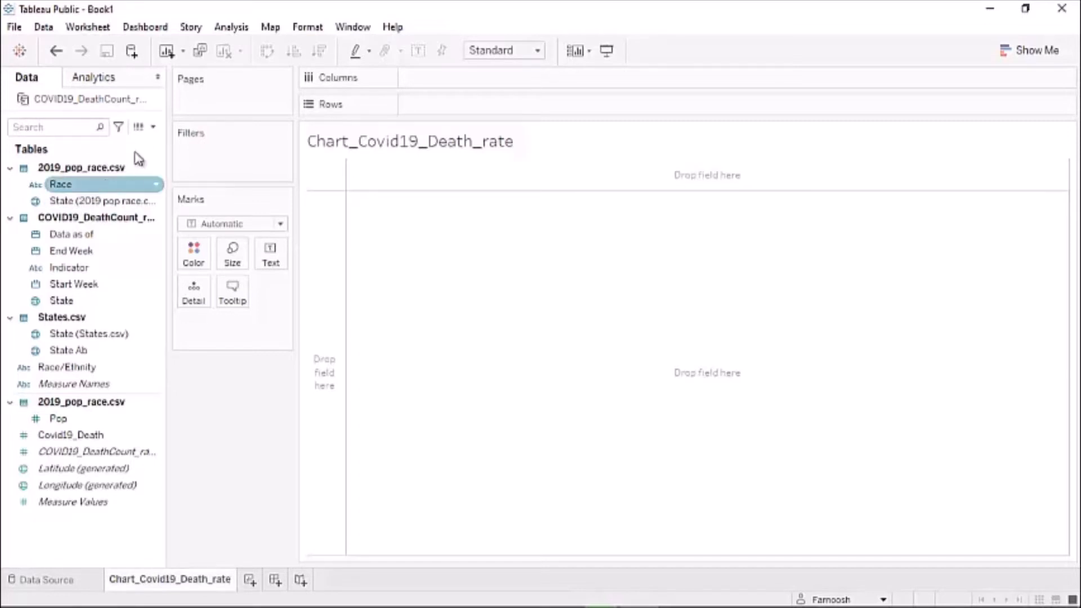
click(156, 129)
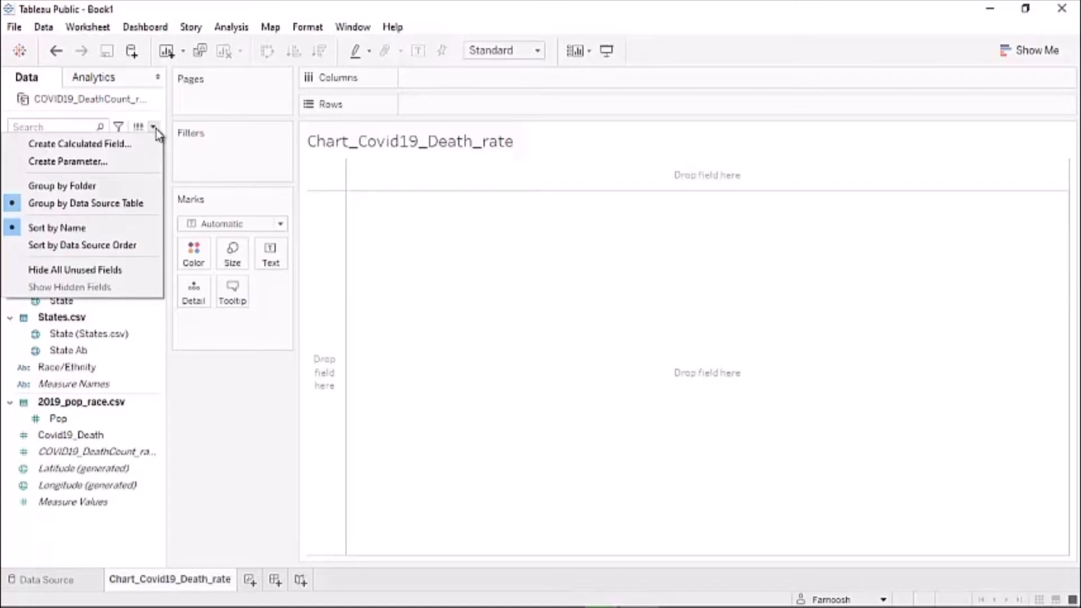
click(94, 145)
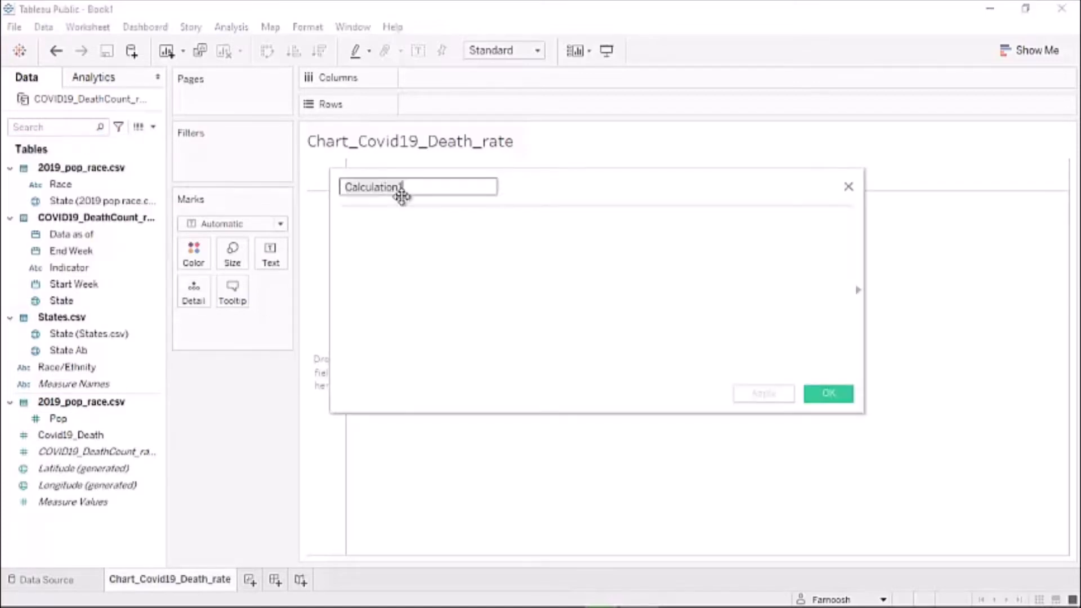
text(Country)
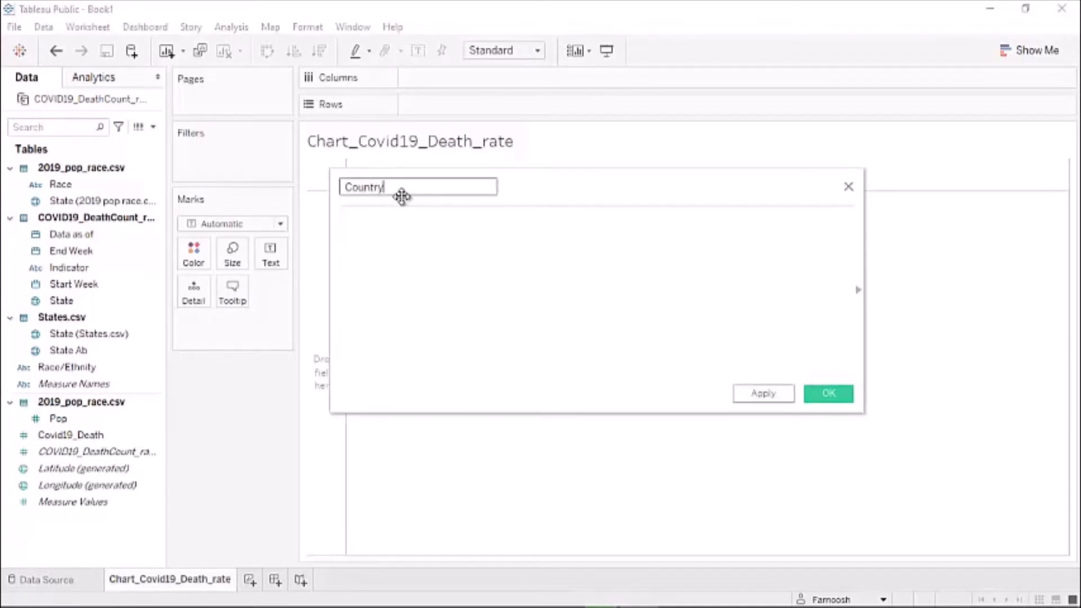
click(378, 222)
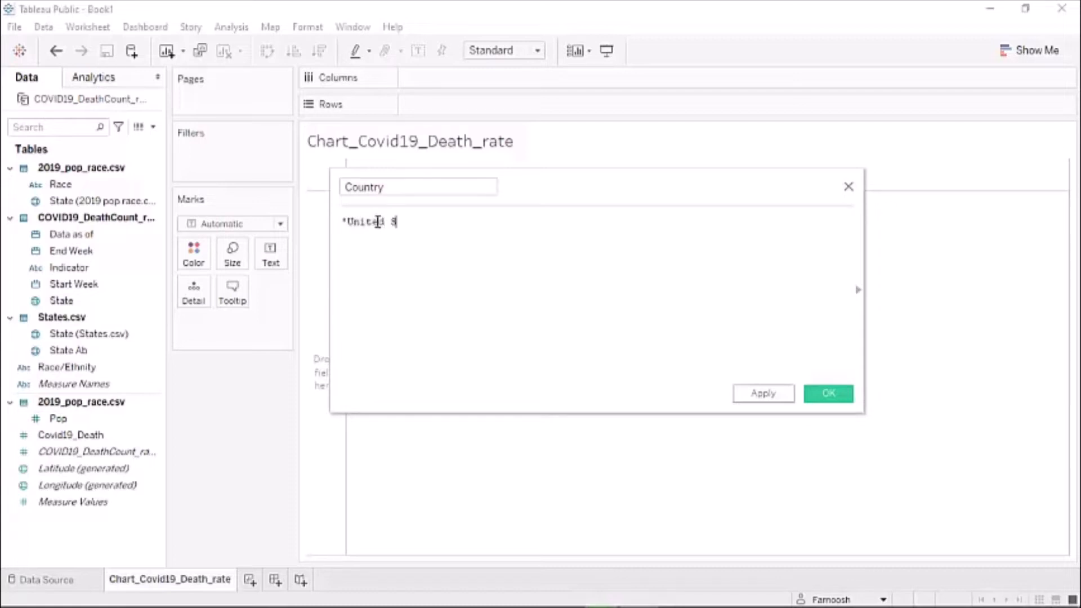
text('United States')
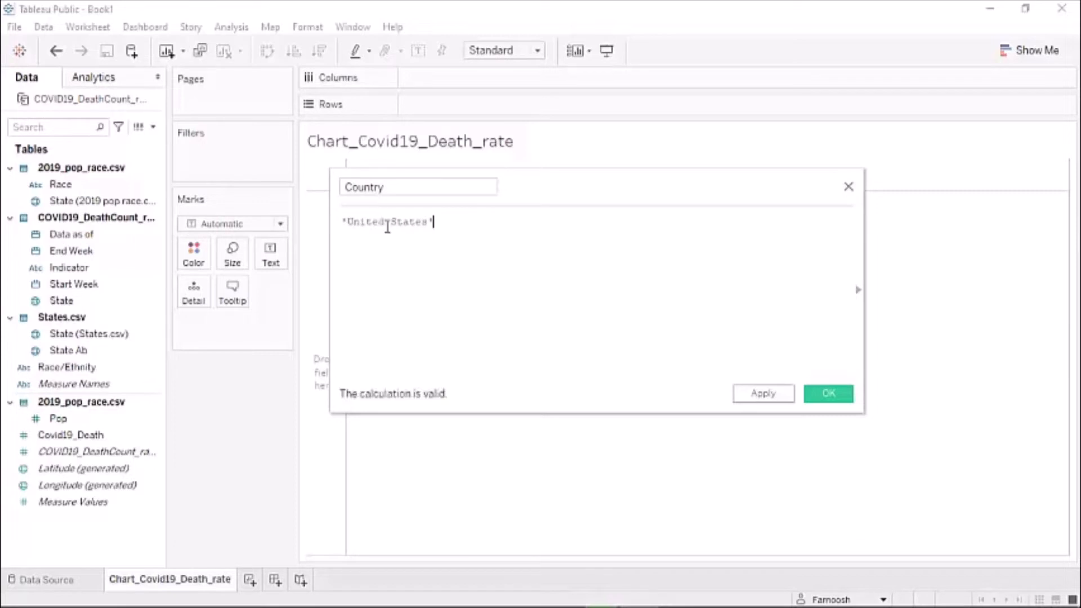
click(806, 397)
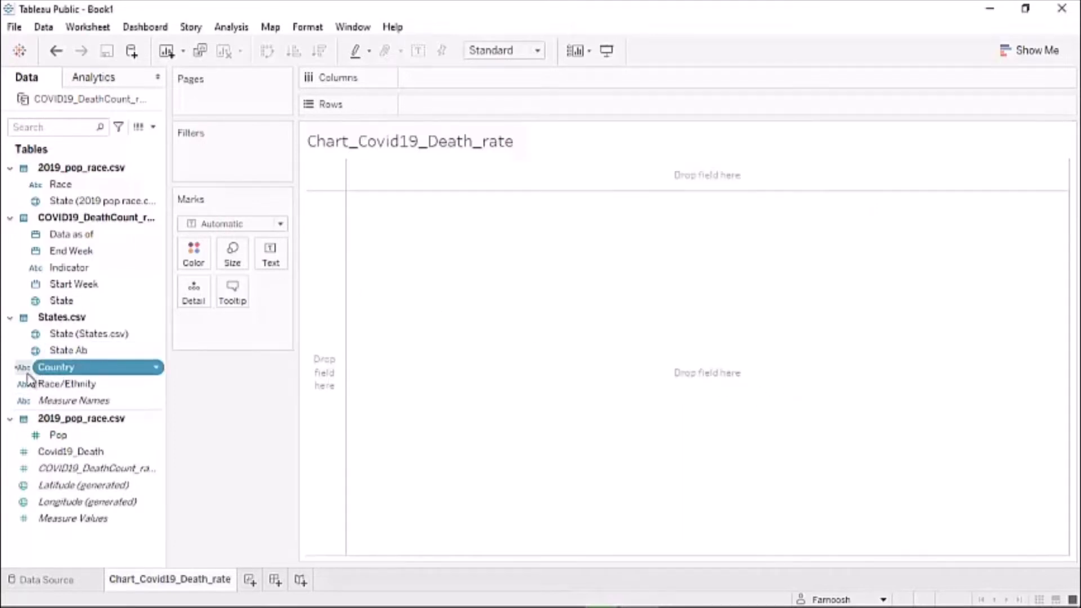
Assign the Country/Region geographic role to the calculated Country field
click(156, 368)
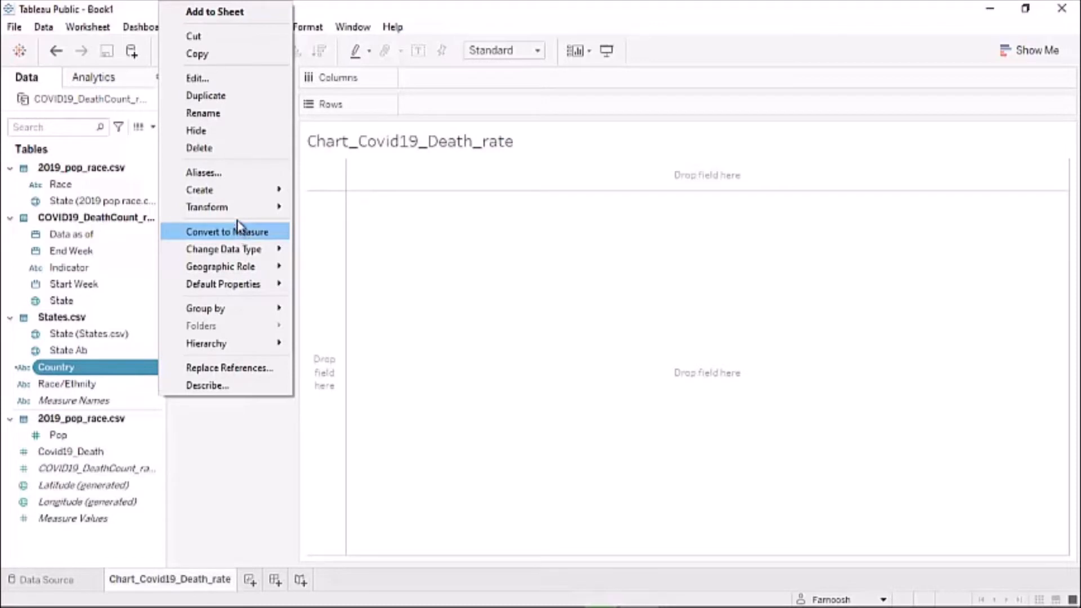
mouse_move(238, 194)
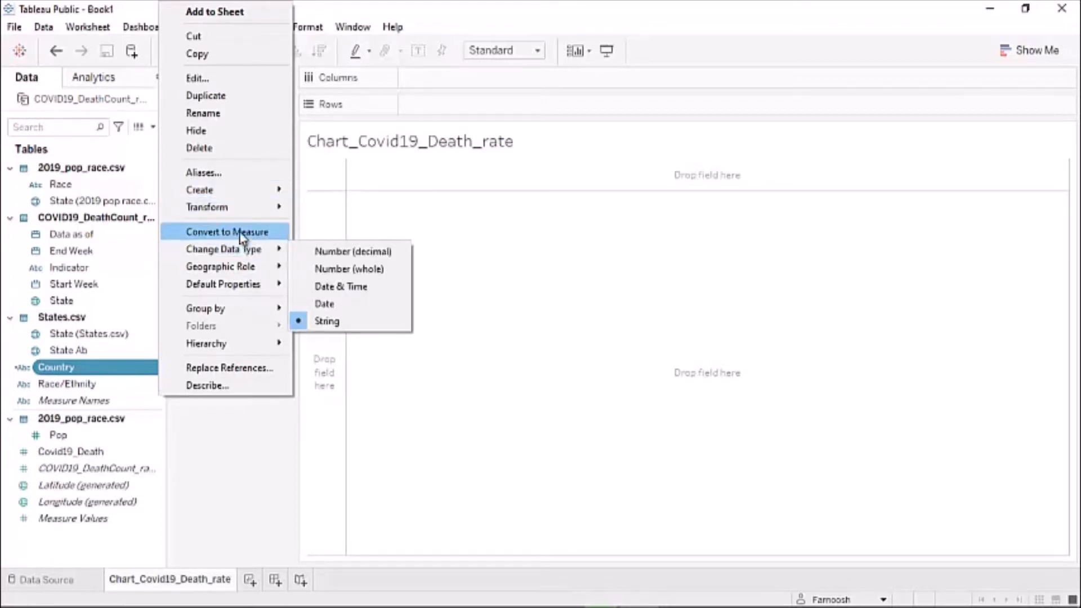
mouse_move(260, 250)
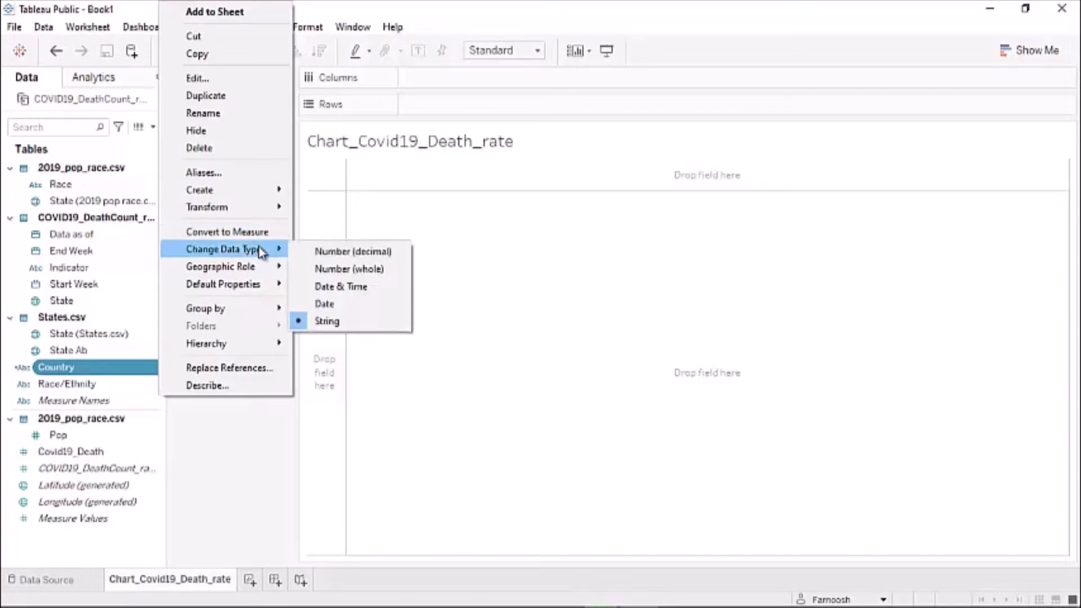
mouse_move(247, 272)
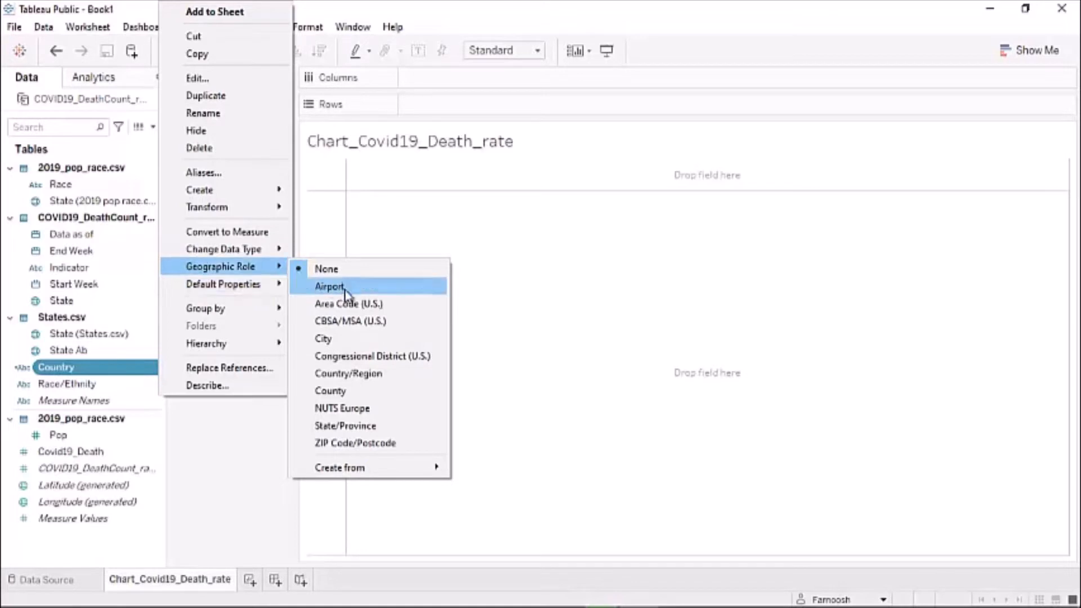
click(342, 375)
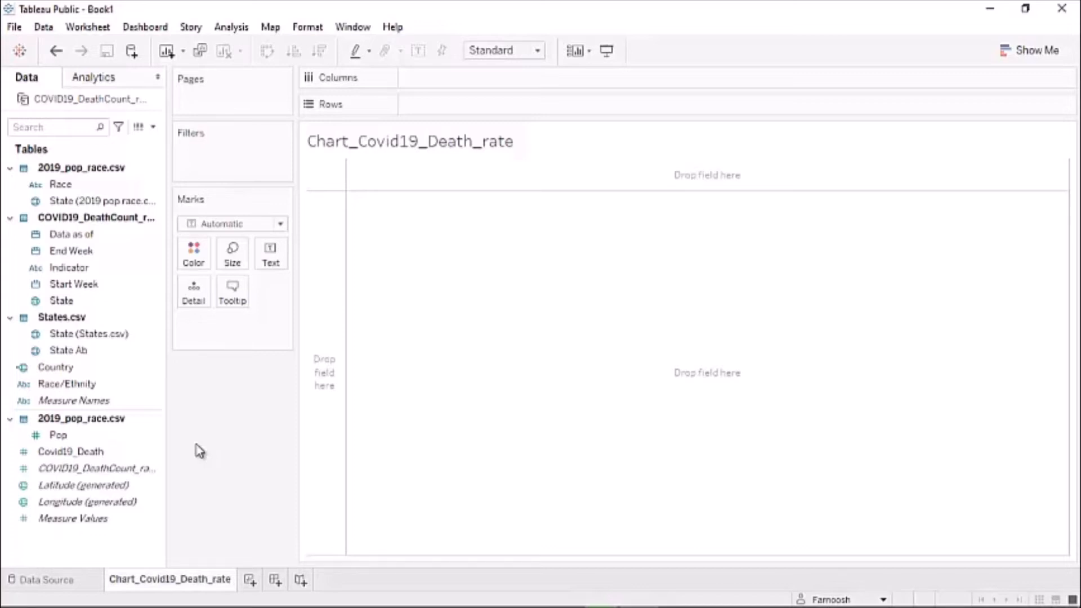
Build a bar chart with Race/Ethnity as columns and the sum of Covid19_Death as rows
click(56, 385)
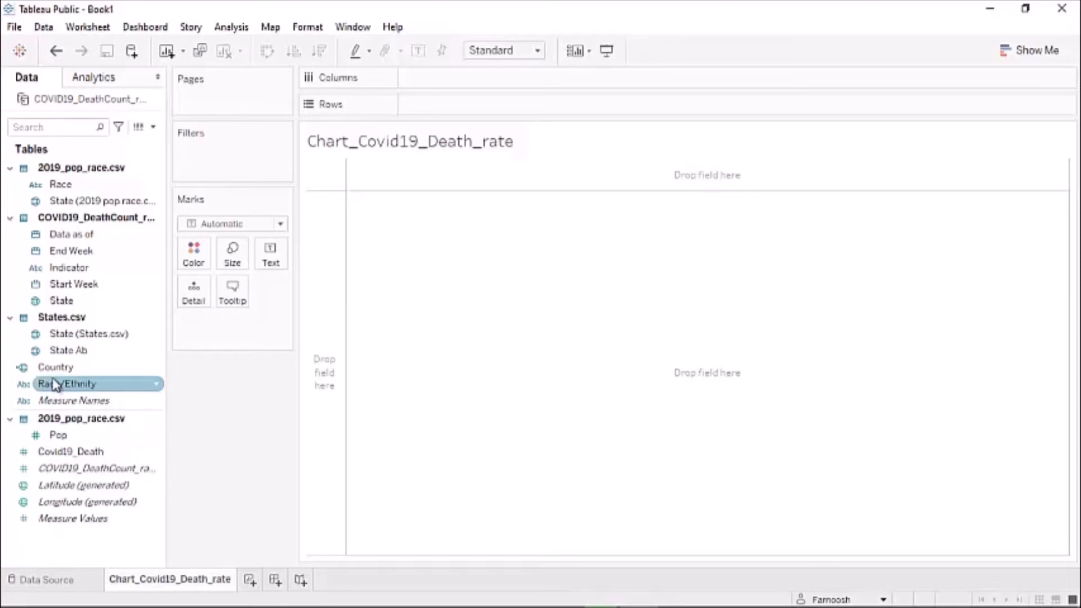
drag(58, 386, 429, 78)
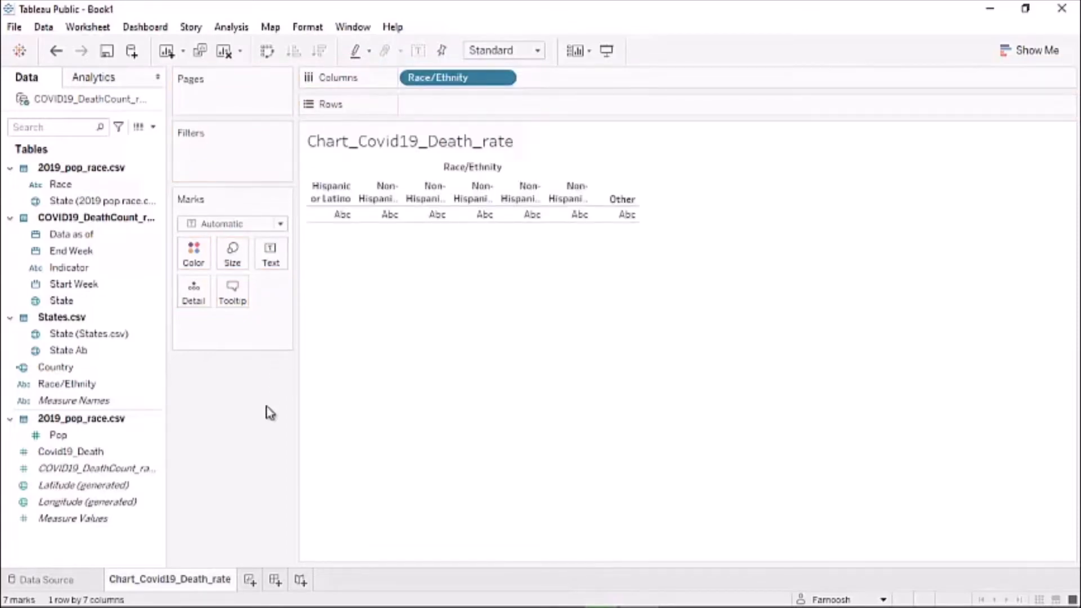
click(135, 401)
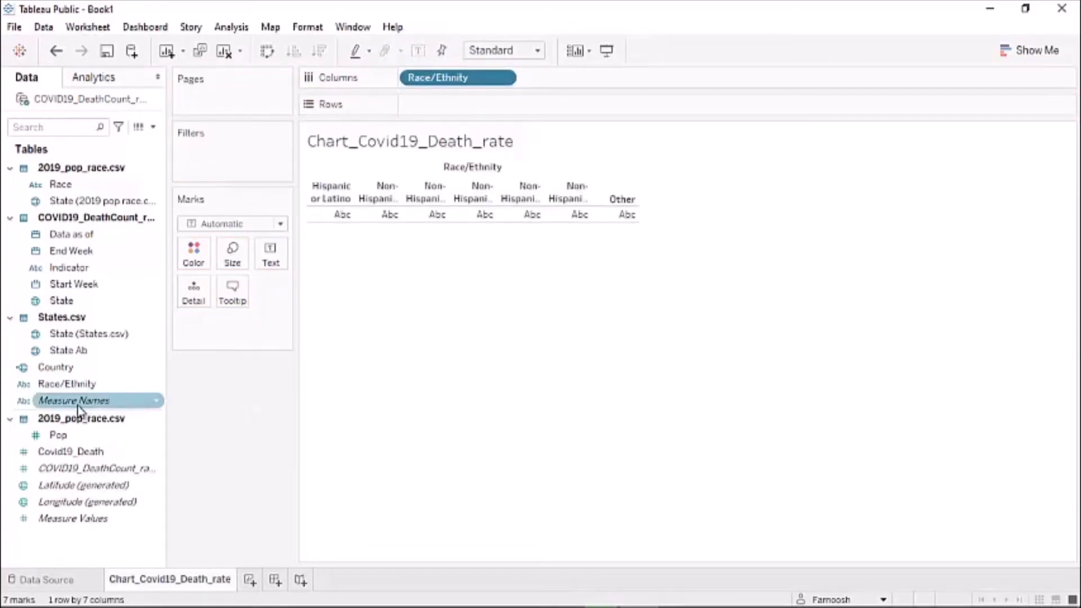
click(81, 454)
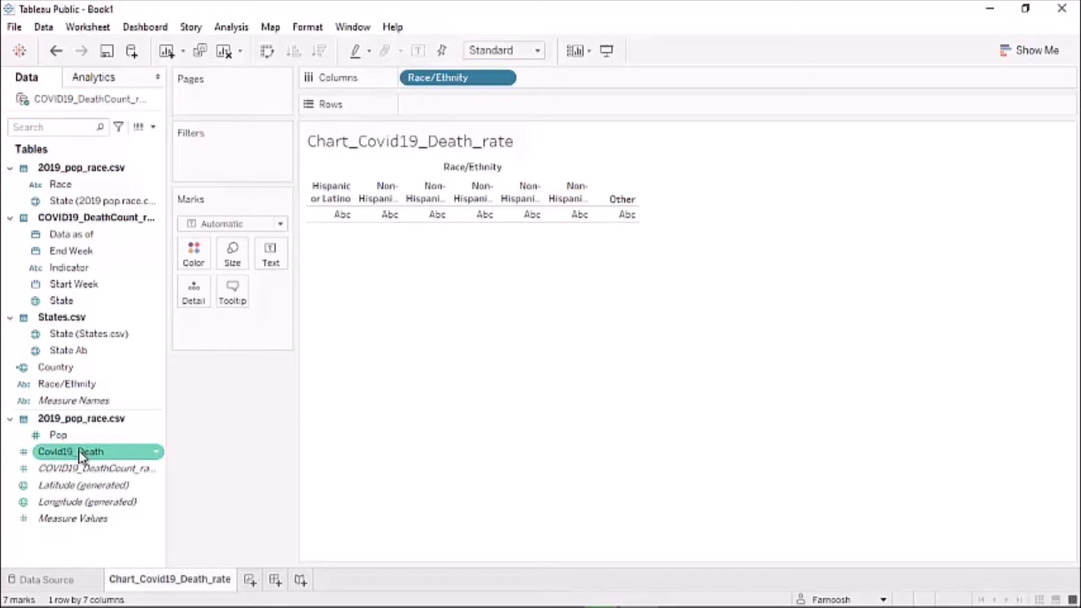
drag(82, 457, 454, 109)
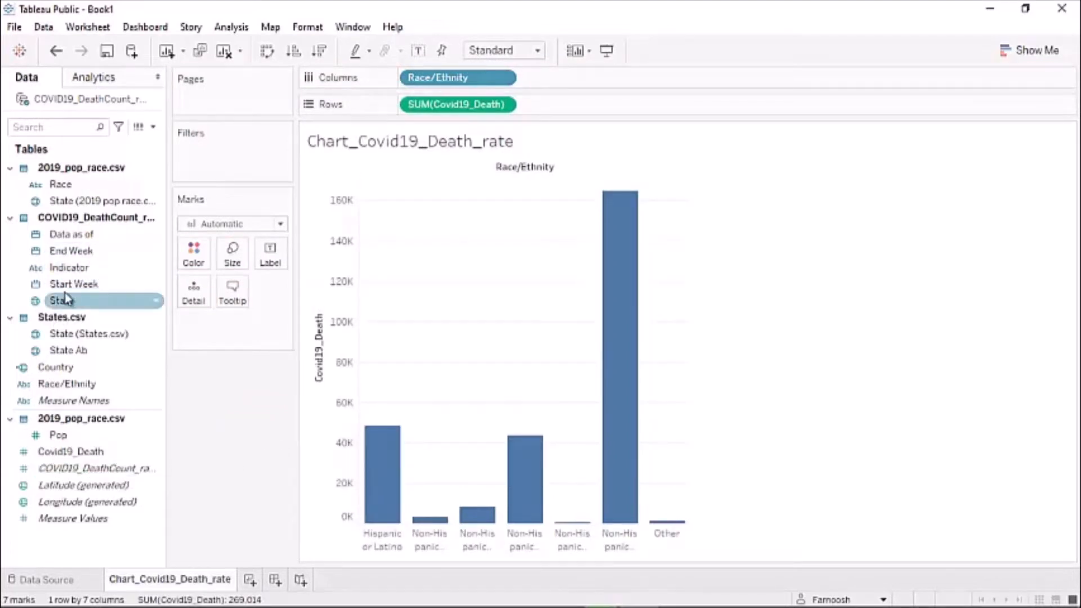
Add State from the COVID-19 death count table and Country as detail, and color the bars by Race/Ethnity
click(82, 253)
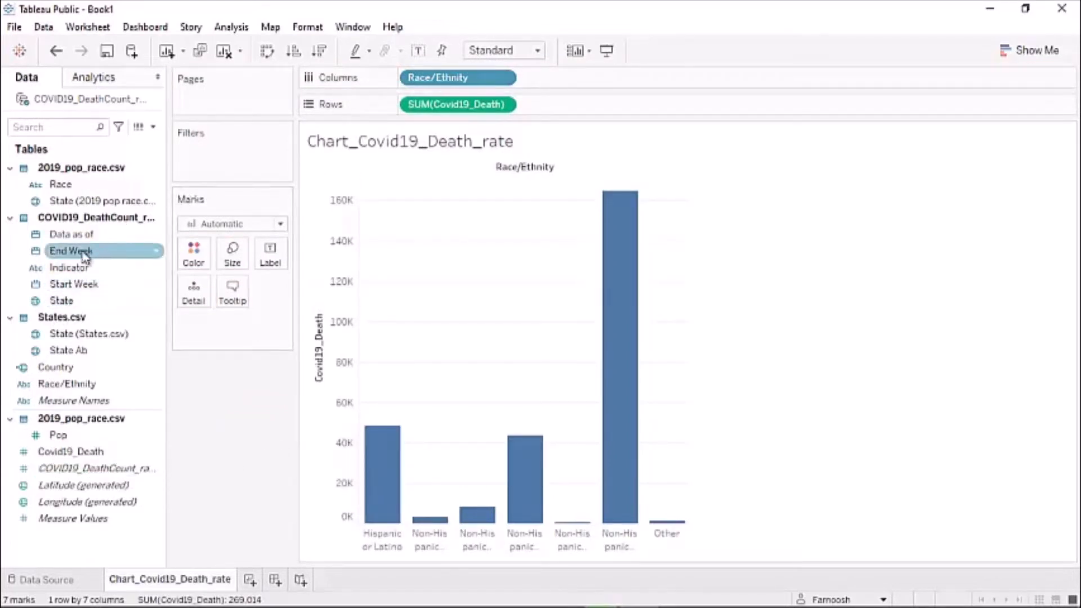
click(70, 270)
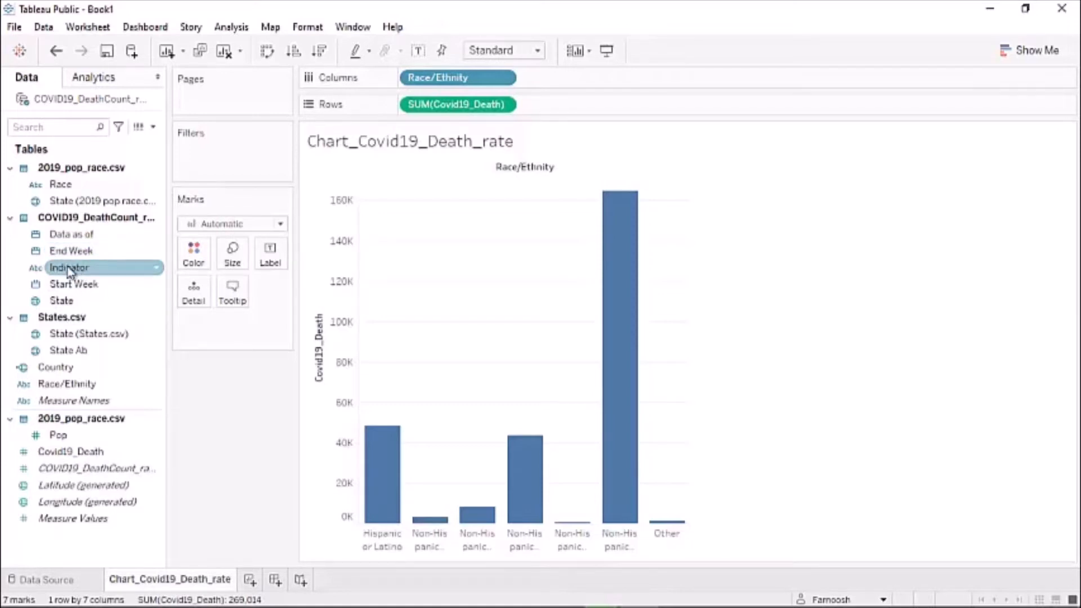
click(64, 286)
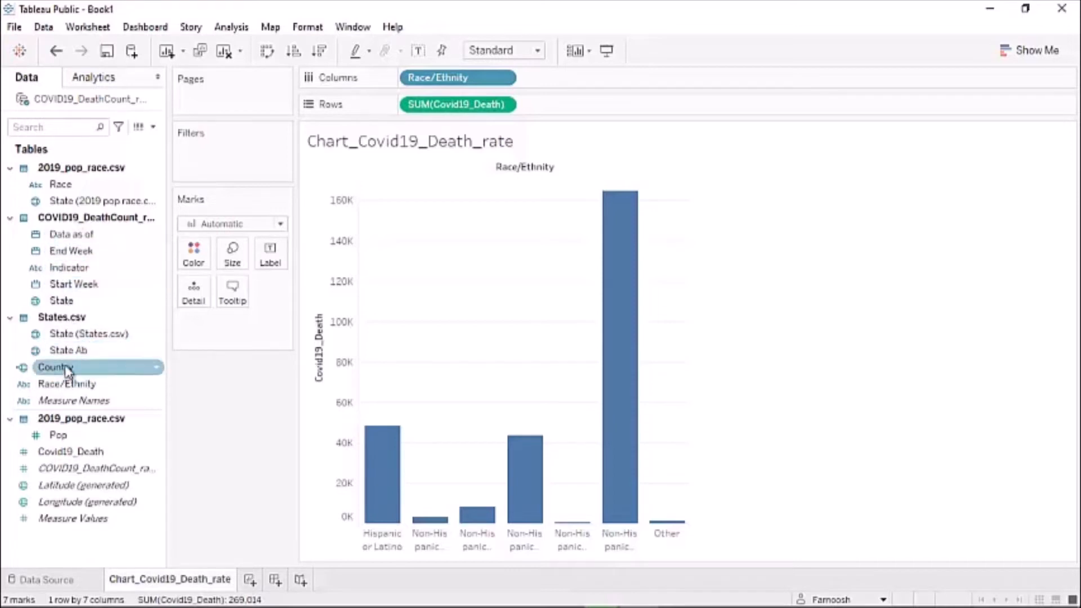
click(71, 307)
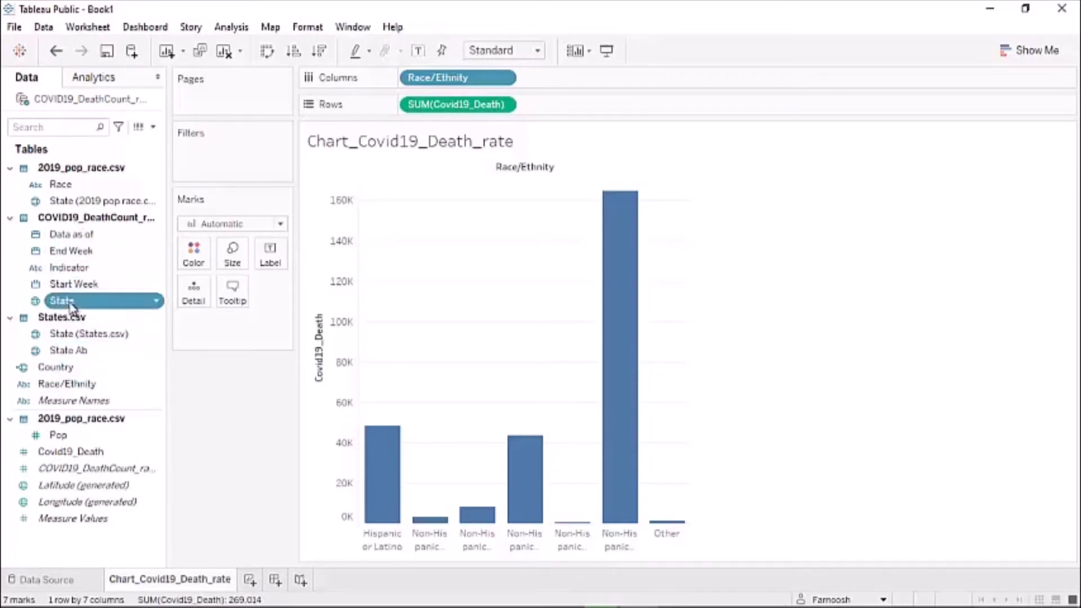
drag(71, 307, 198, 290)
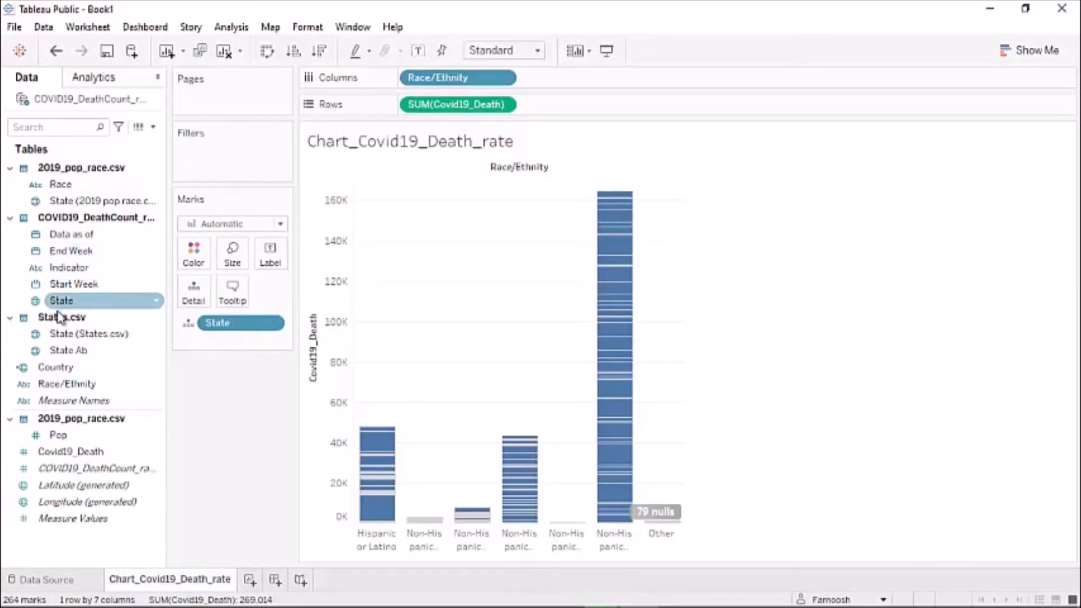
drag(65, 367, 198, 299)
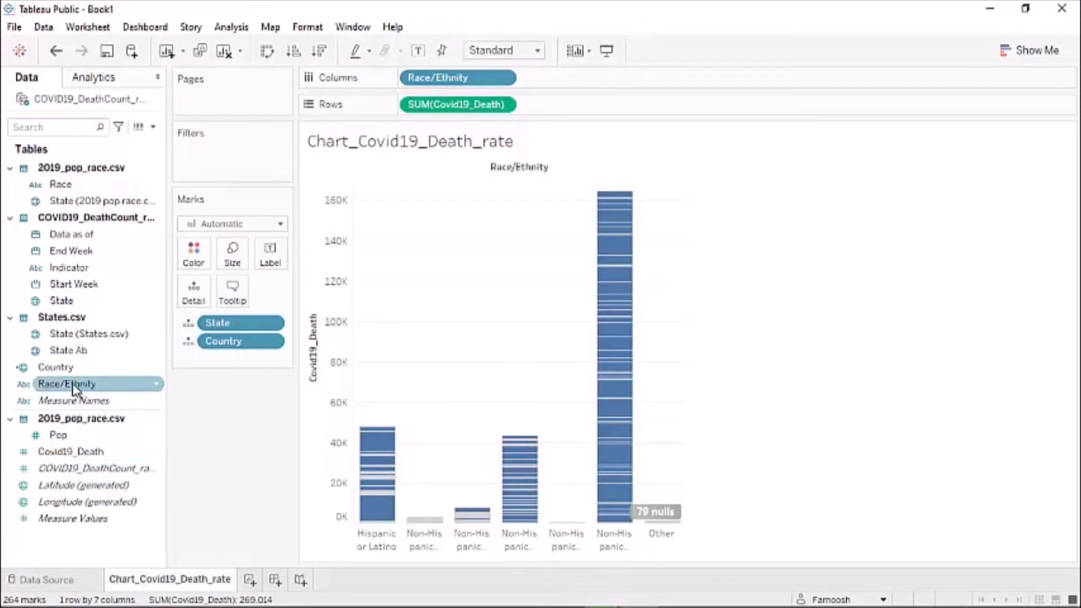
drag(73, 383, 198, 260)
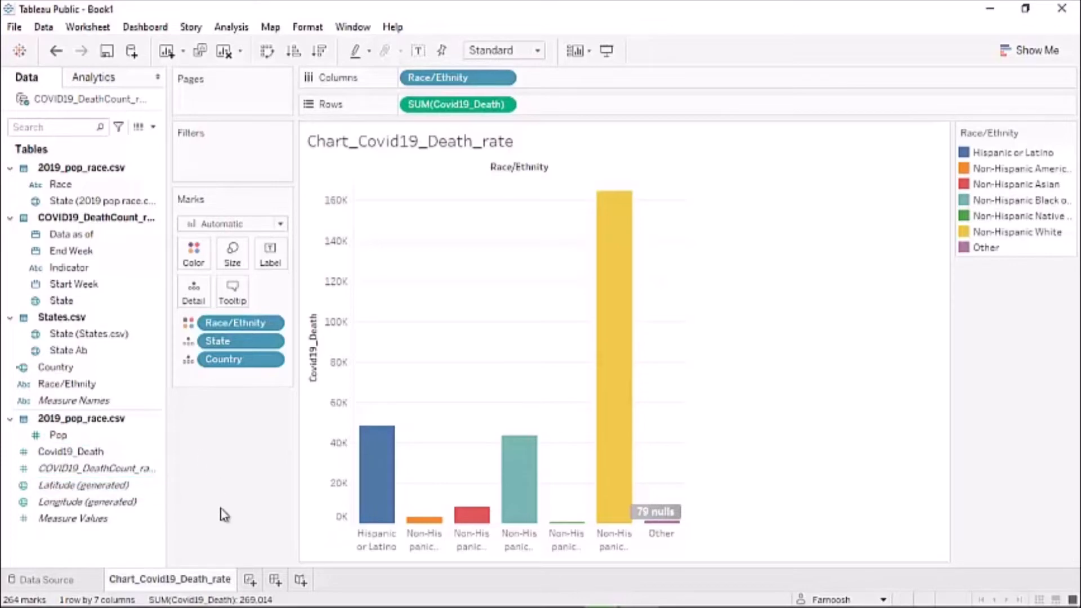
Create a new worksheet and name it MAP_Covid19_Death
click(249, 580)
double_click(248, 582)
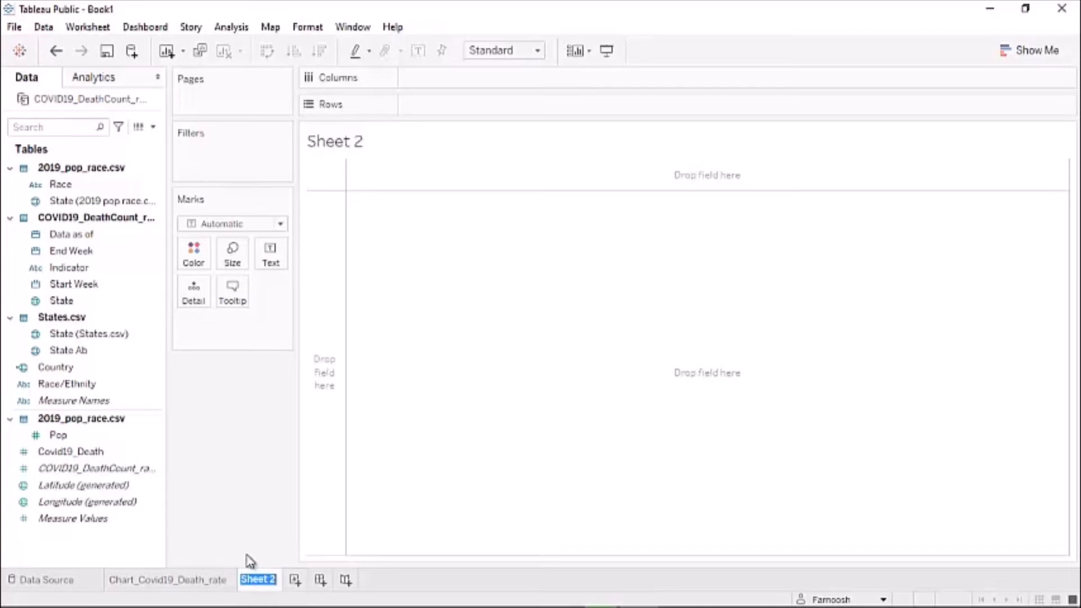
text(M)
text(AP_Covid19)
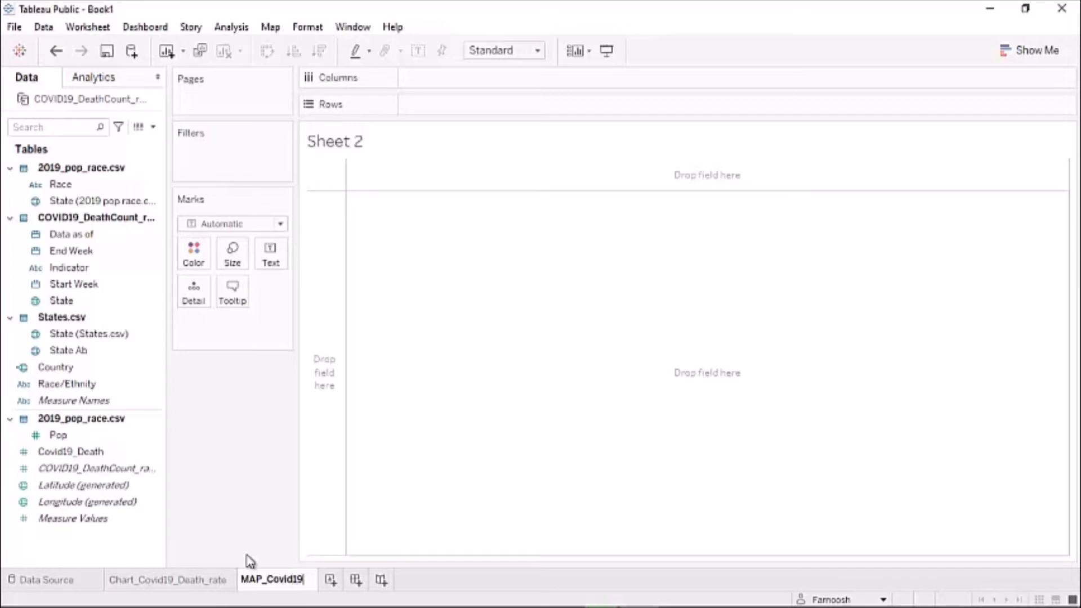
text(_Death)
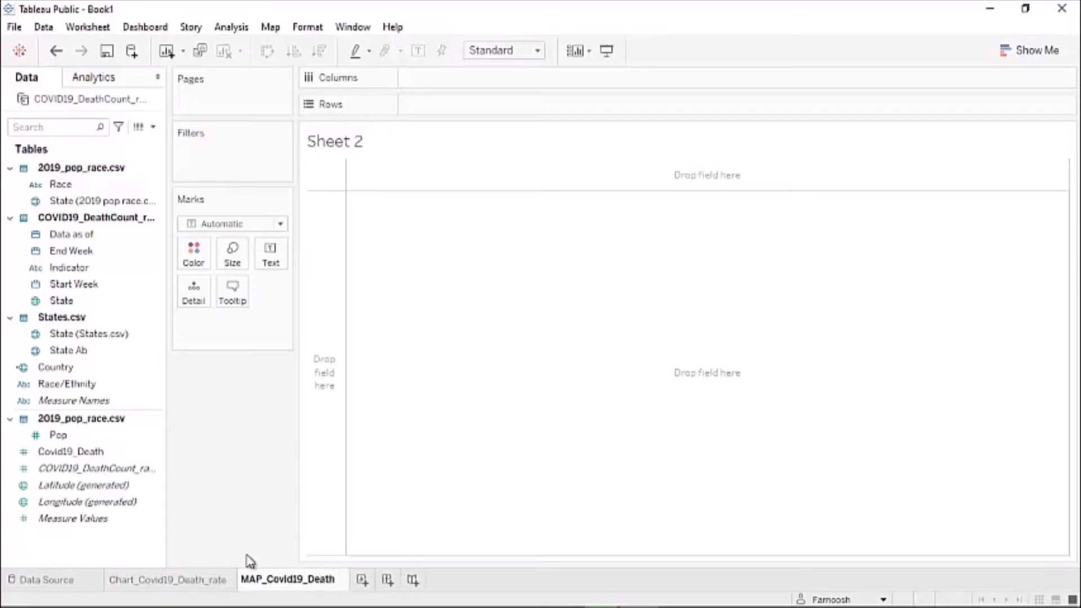
key(Return)
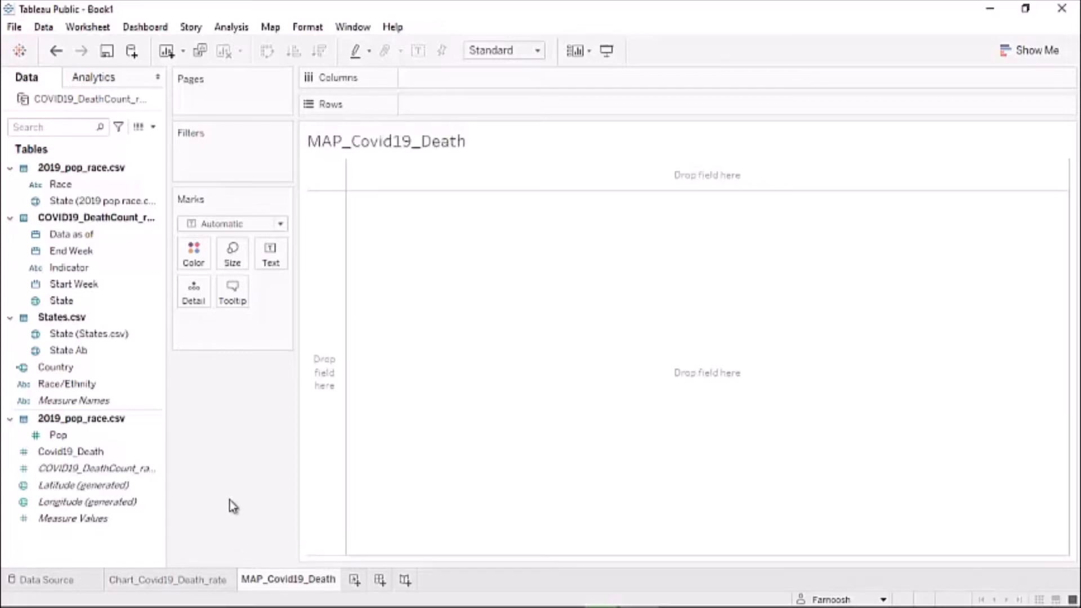
Build a map from generated Longitude as columns and Latitude as rows, with State and Country as detail
drag(46, 511, 445, 90)
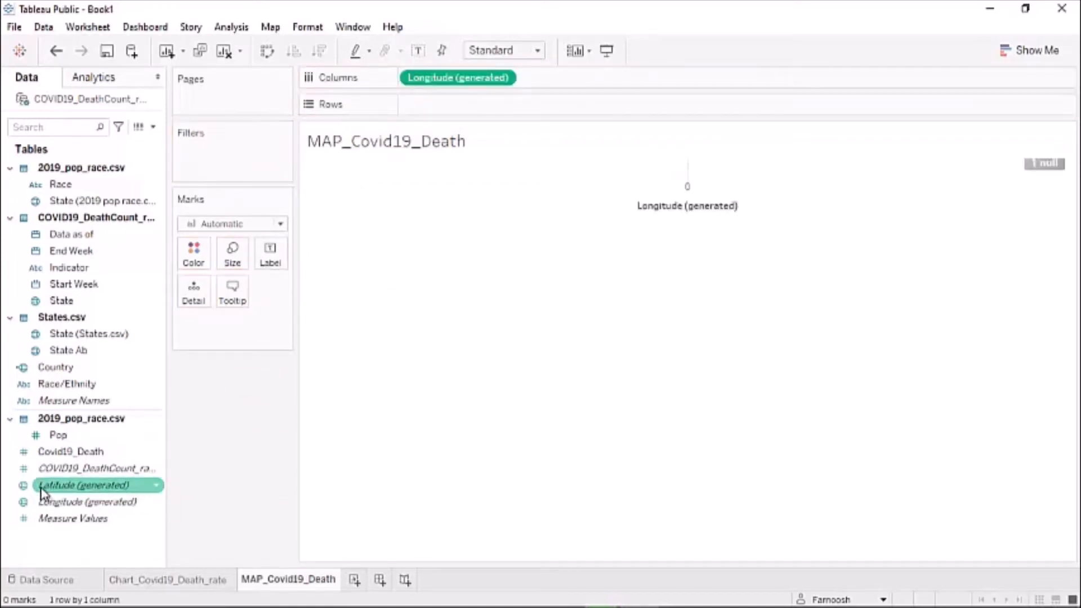
drag(42, 490, 424, 106)
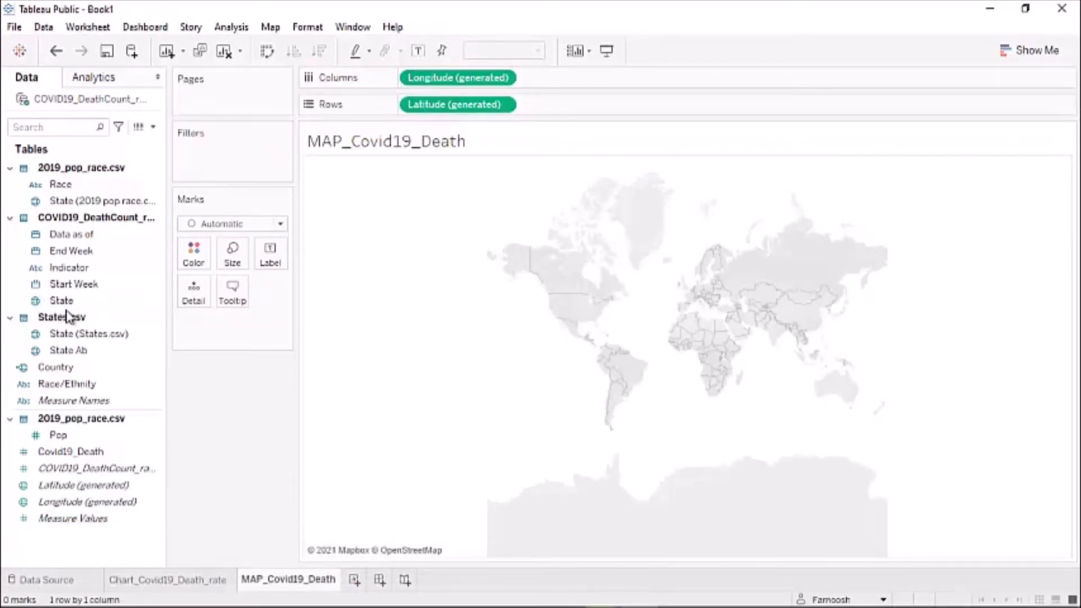
drag(56, 303, 193, 293)
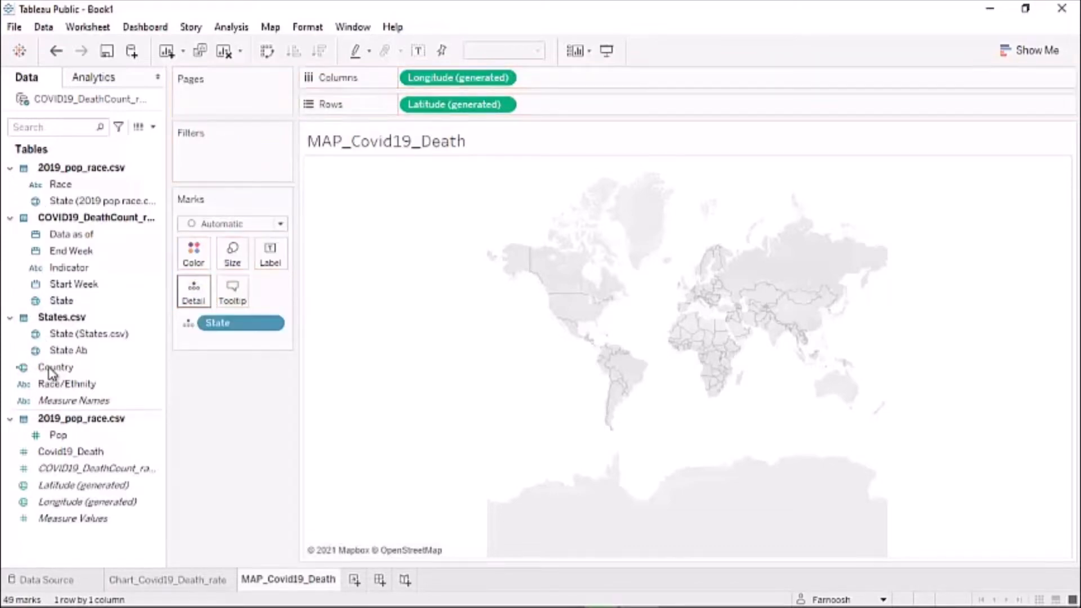
drag(53, 378, 194, 298)
drag(209, 378, 204, 381)
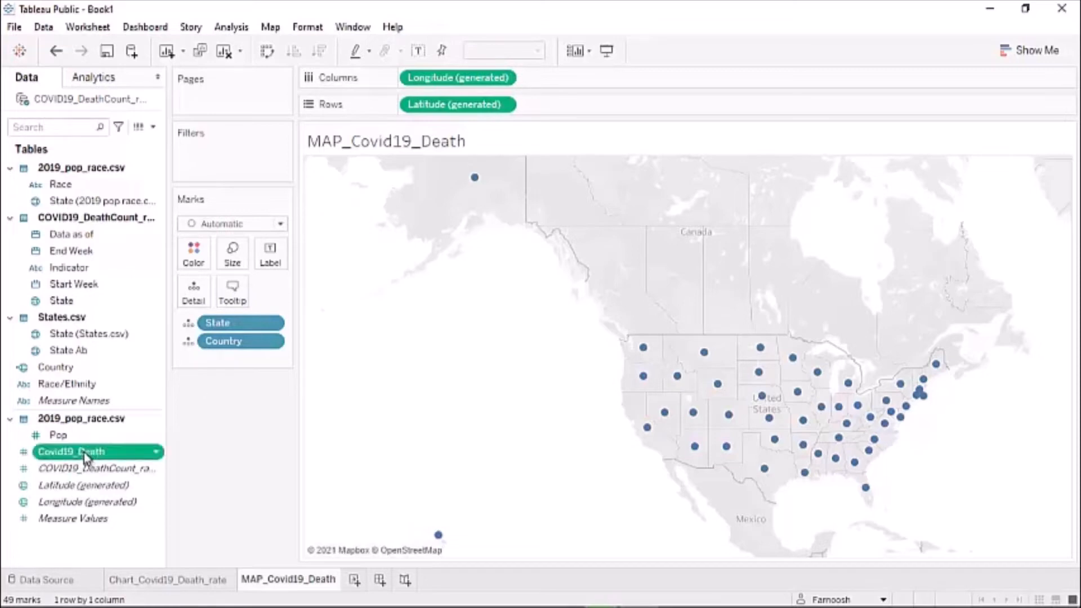
Label the map marks with Covid19_Death and State, and color them by Covid19_Death
drag(84, 452, 265, 260)
click(90, 301)
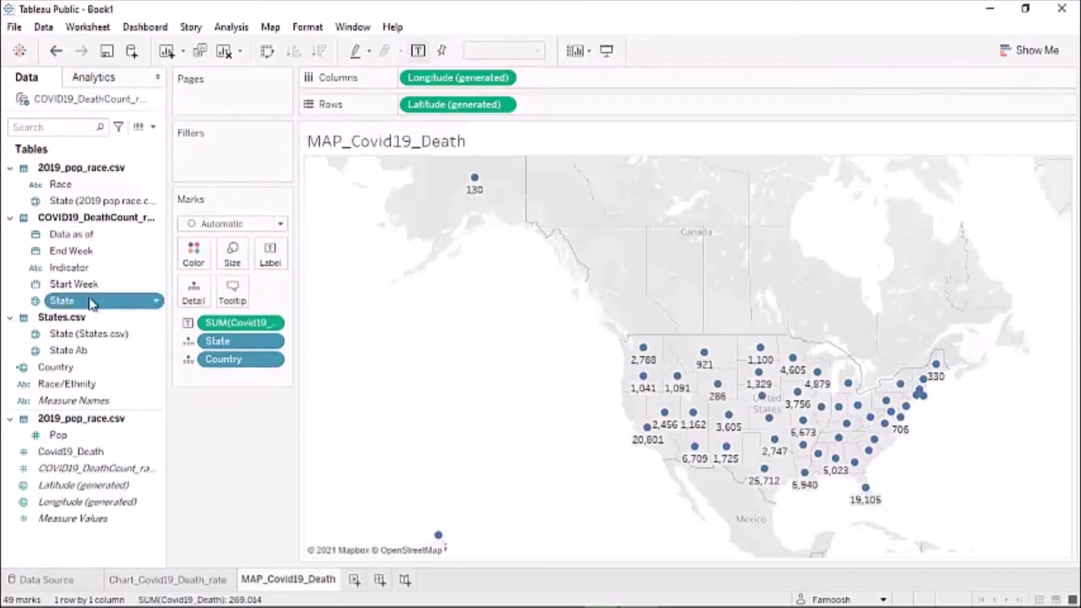
drag(90, 302, 276, 263)
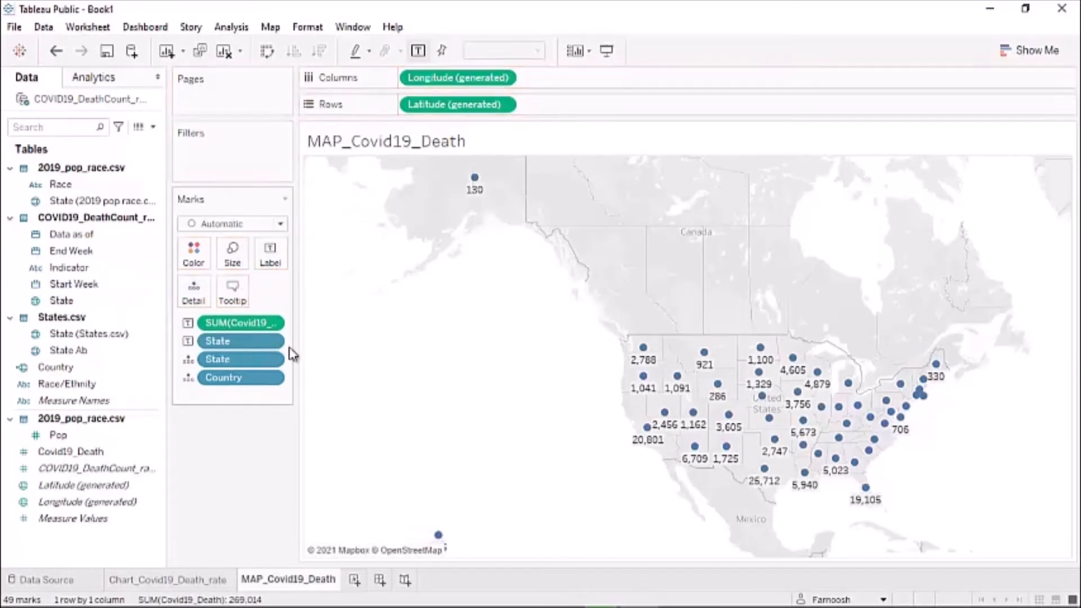
mouse_move(275, 586)
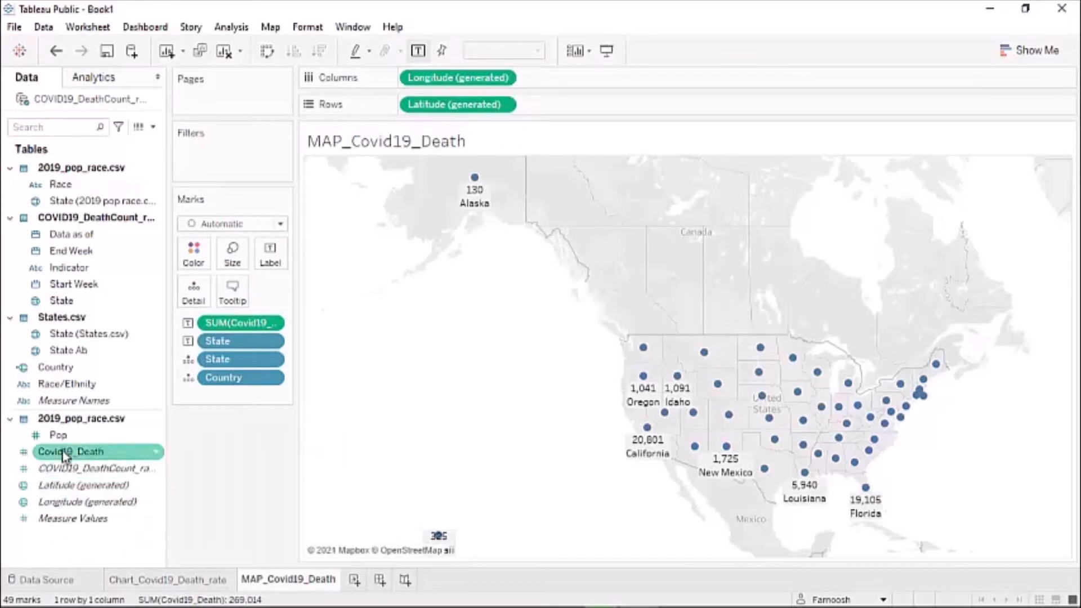
drag(63, 455, 195, 251)
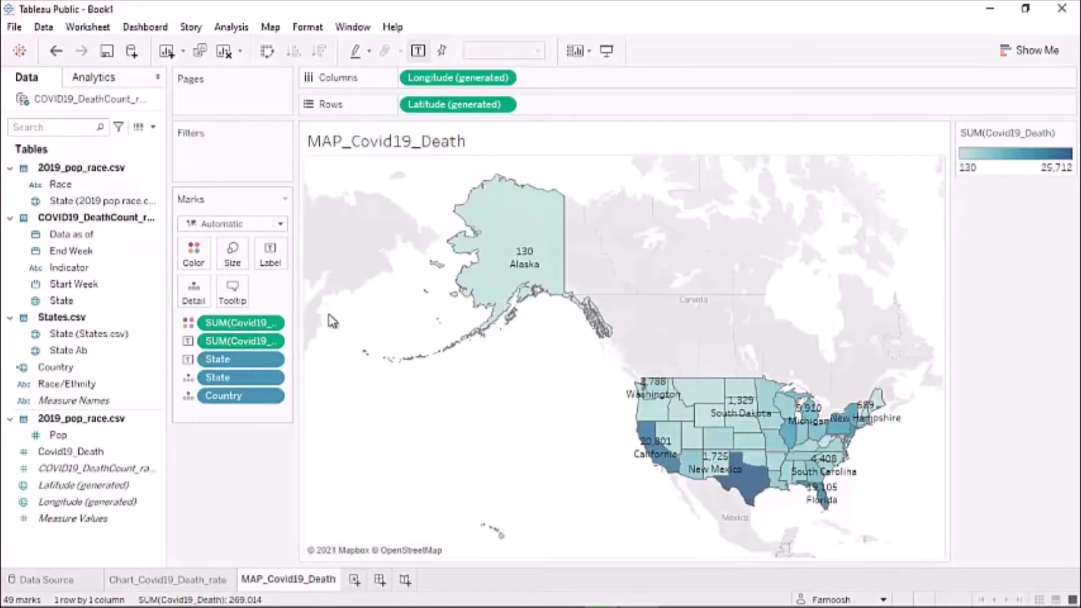
Insert the Chart_Covid19_Death_rate sheet above the Country line in the map's tooltip
click(232, 288)
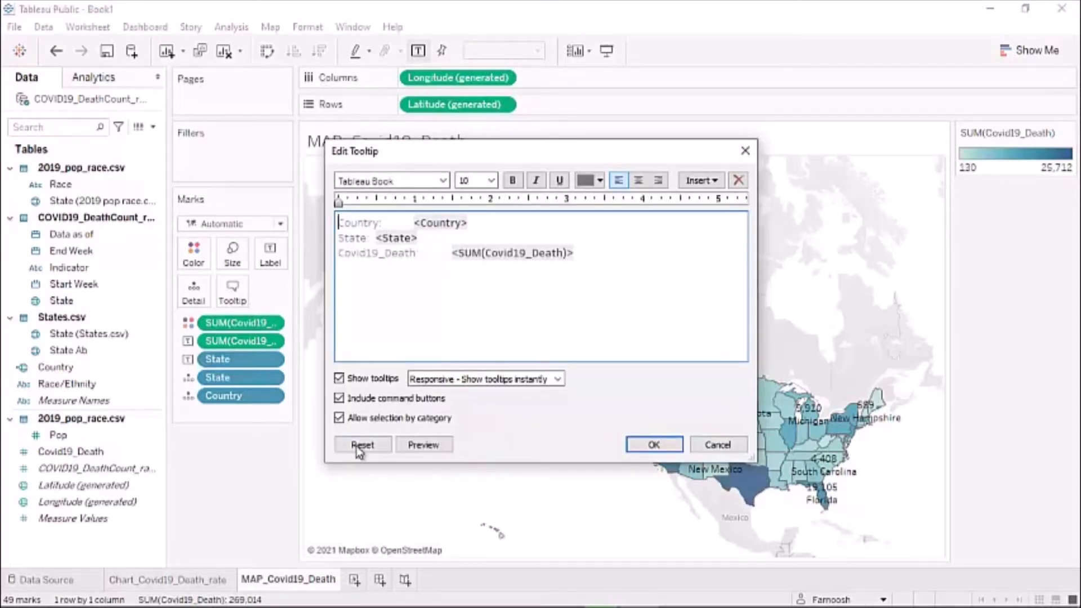
click(700, 181)
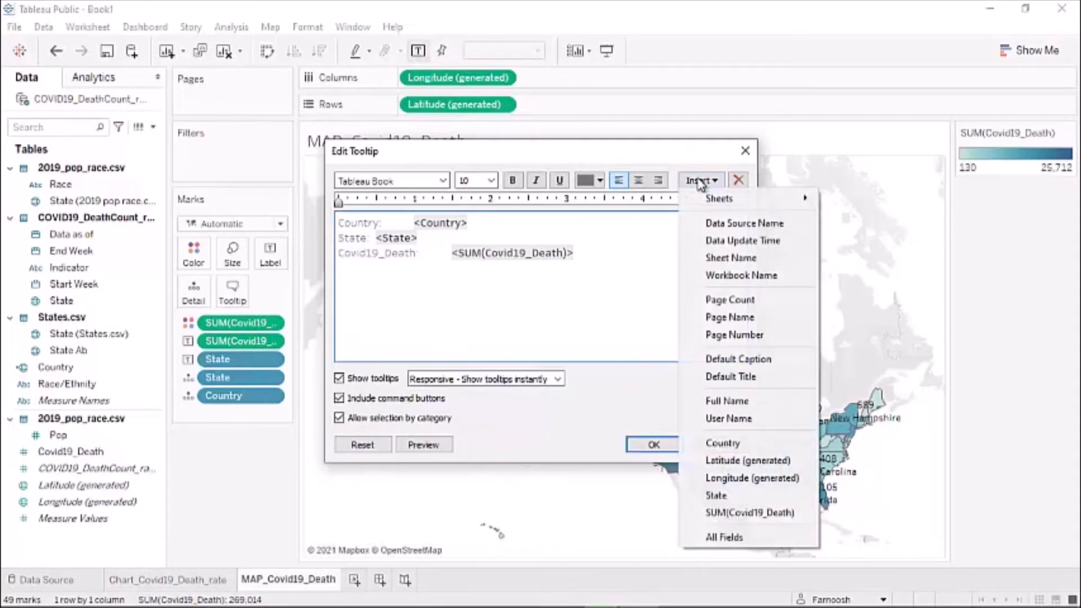
mouse_move(709, 202)
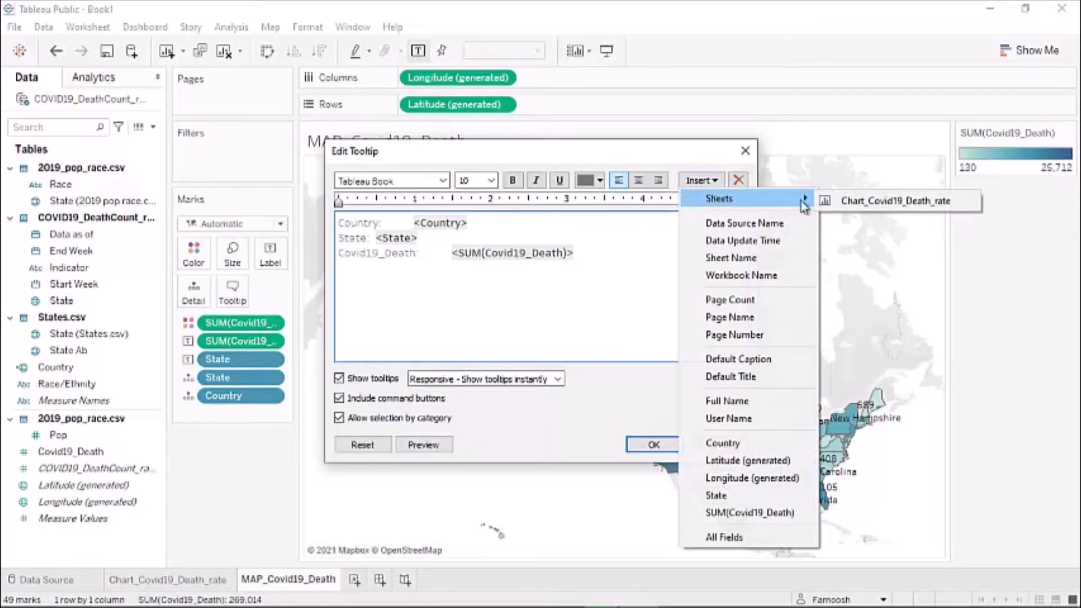
click(847, 206)
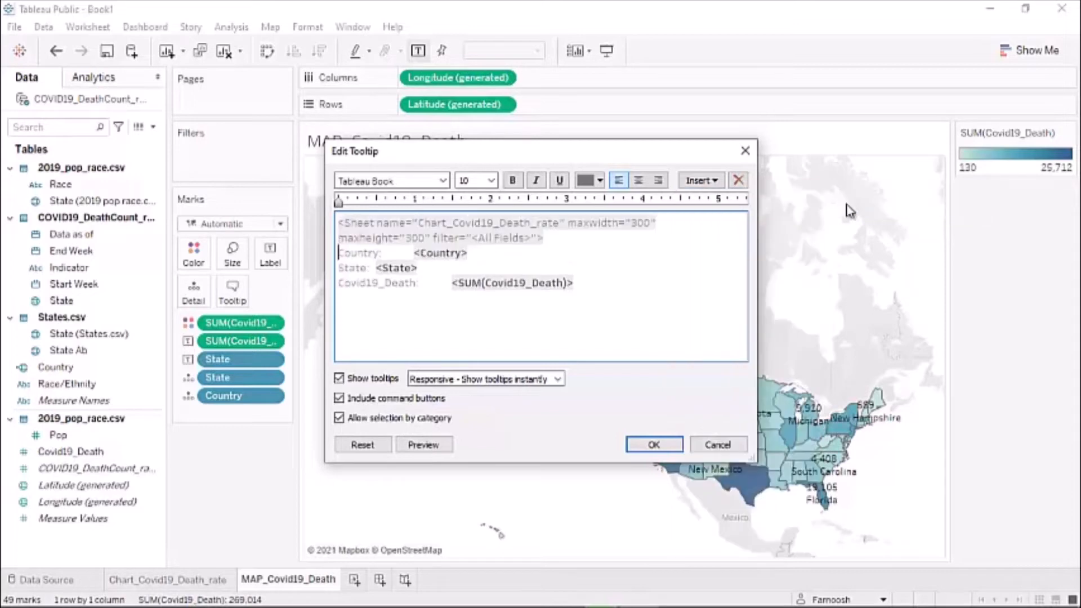
click(653, 445)
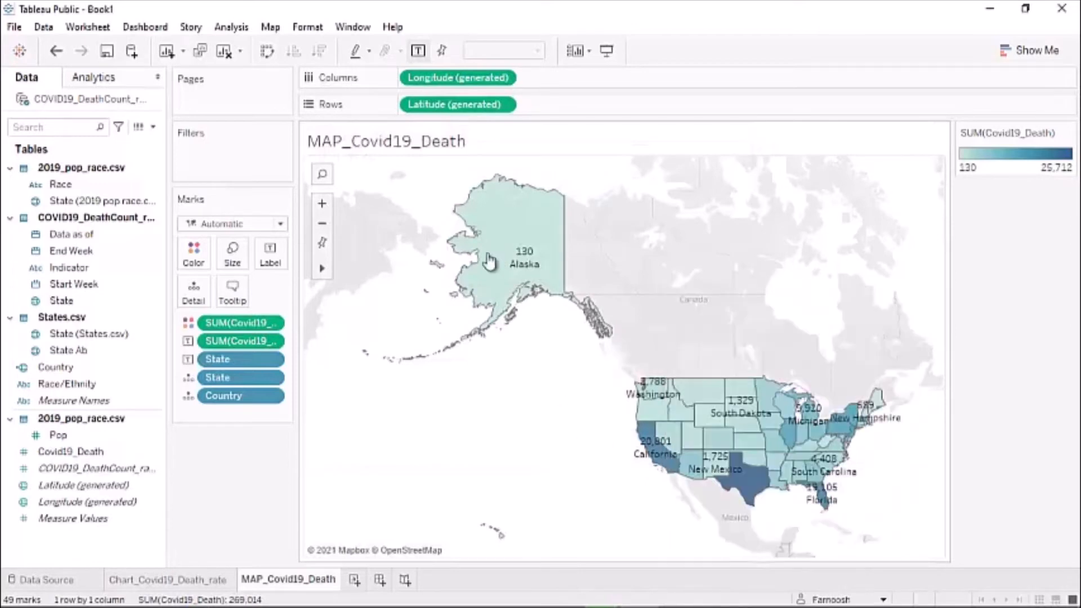
mouse_move(670, 466)
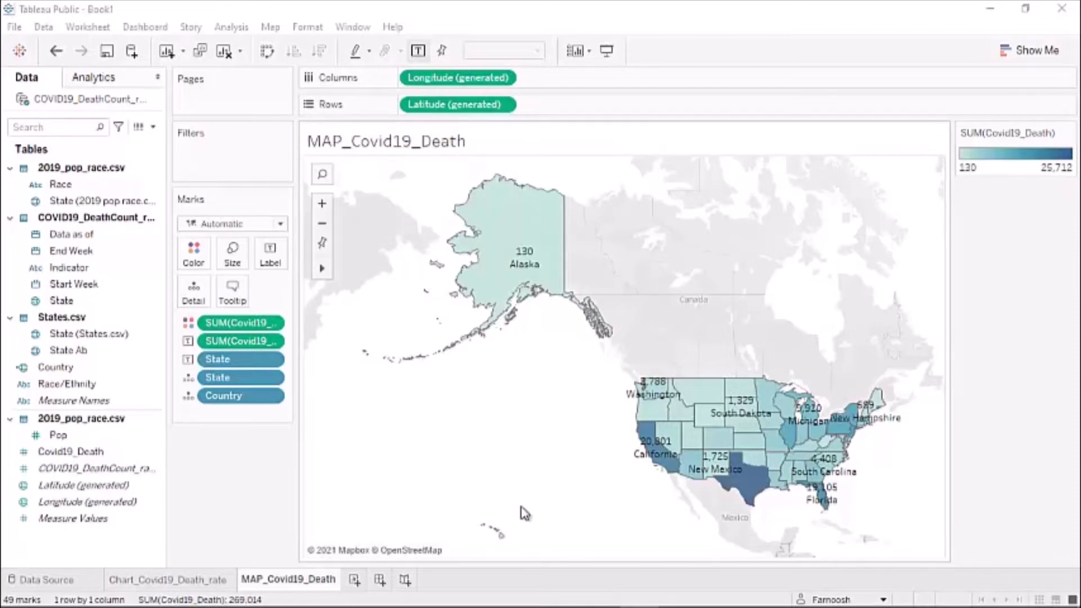
Create a new worksheet and name it Map&Pie_covid19_Death
click(357, 578)
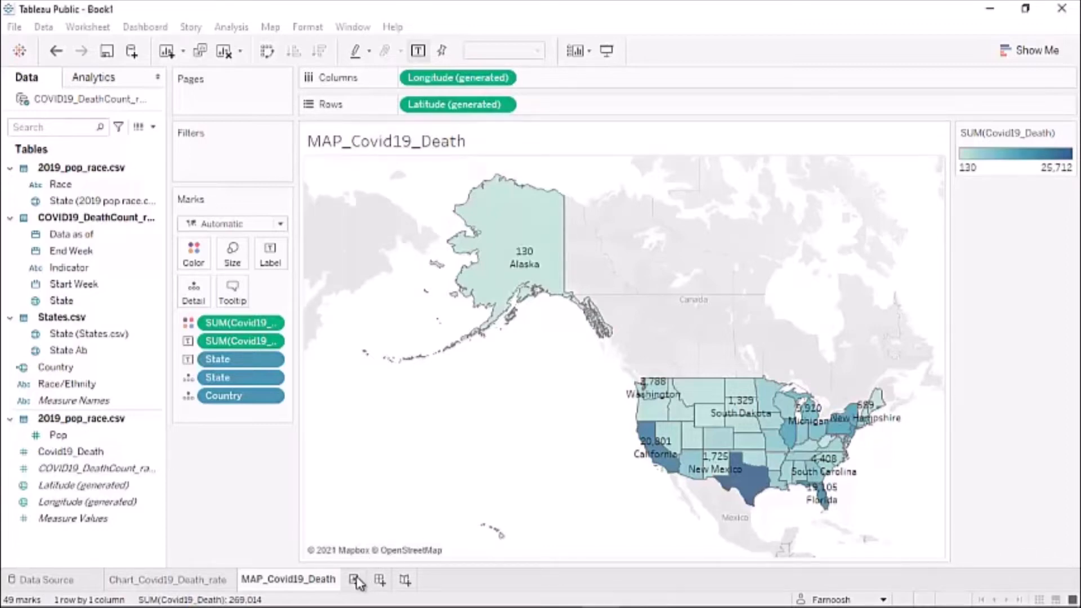
click(356, 580)
double_click(365, 580)
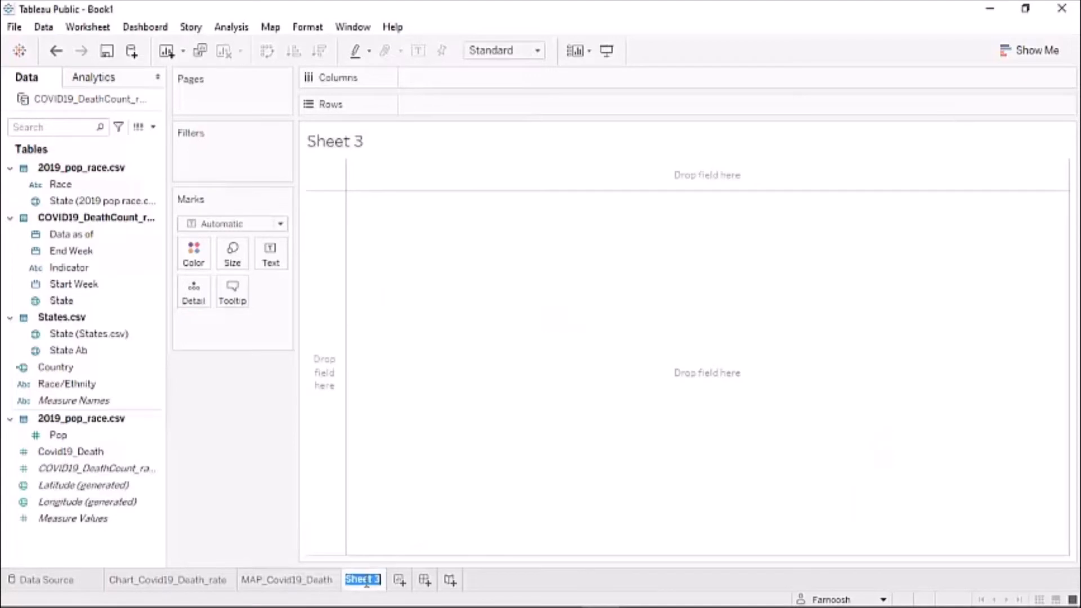
text(Map&Pie)
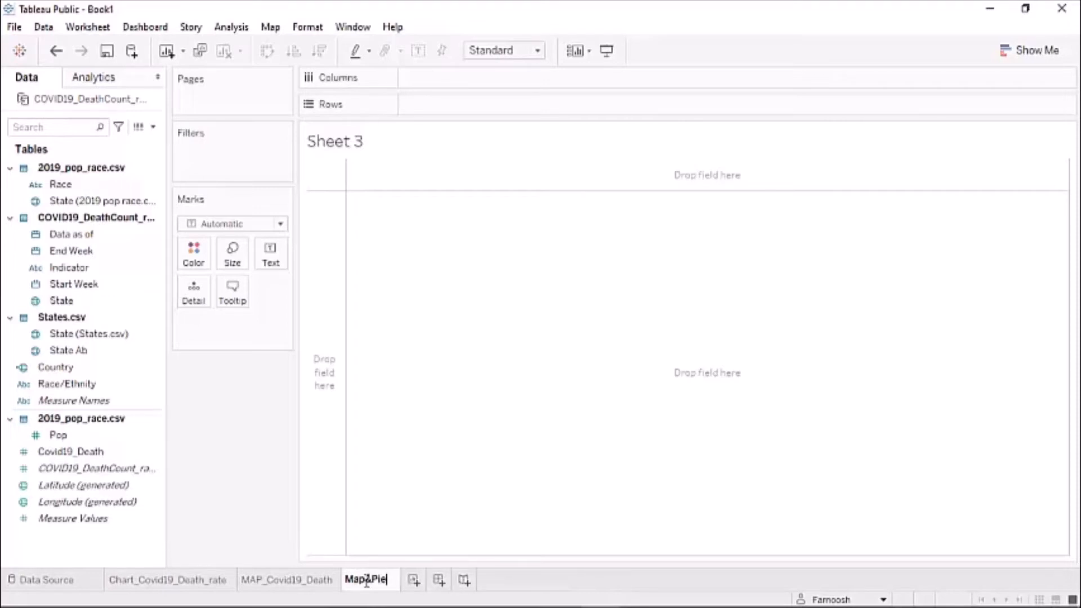
text(_covid)
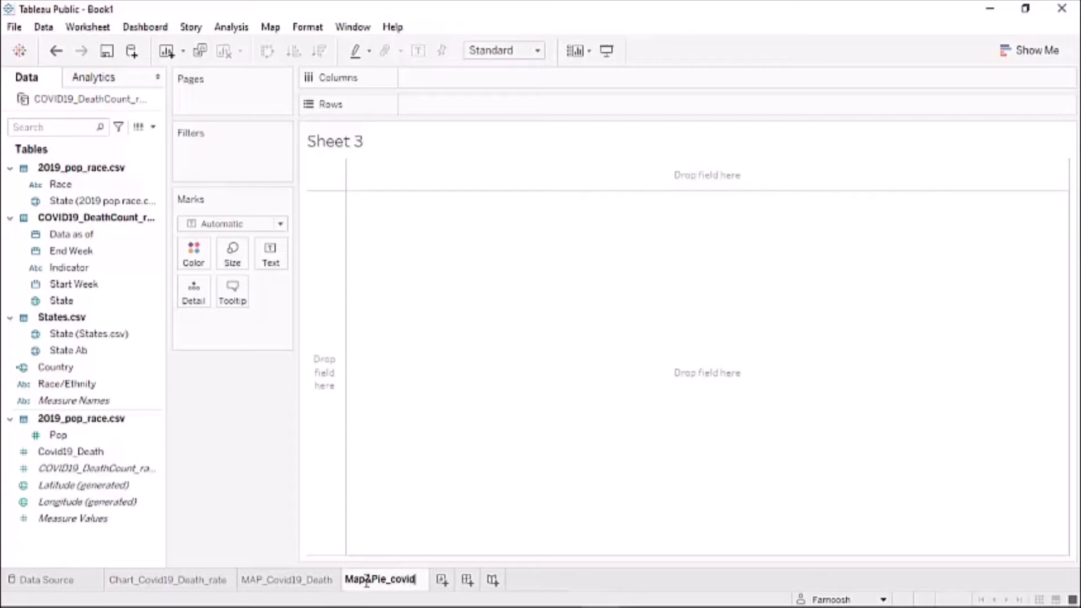
text(19_Death)
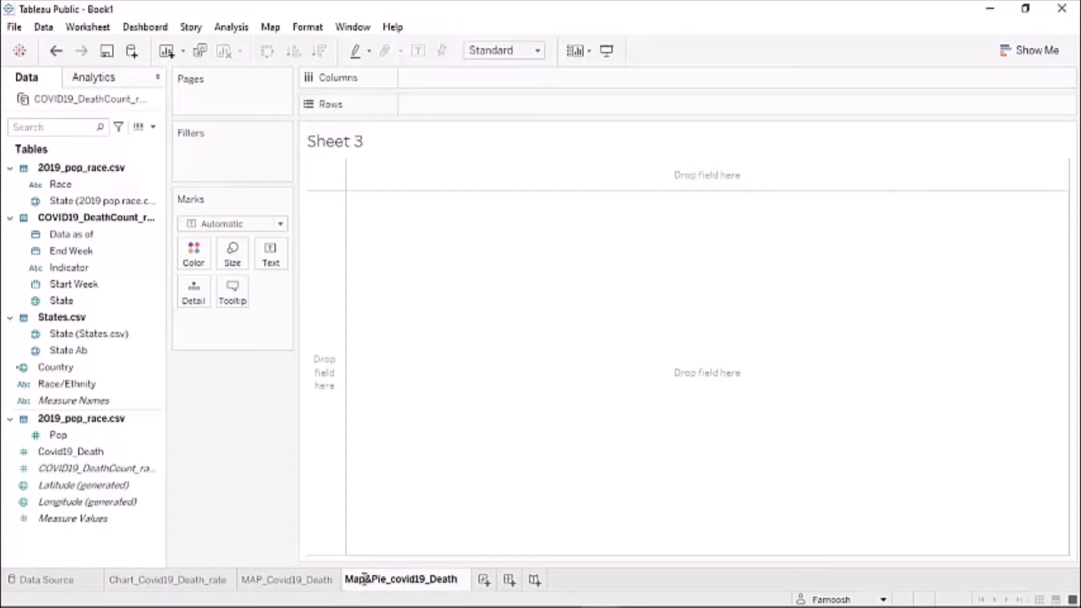
click(265, 454)
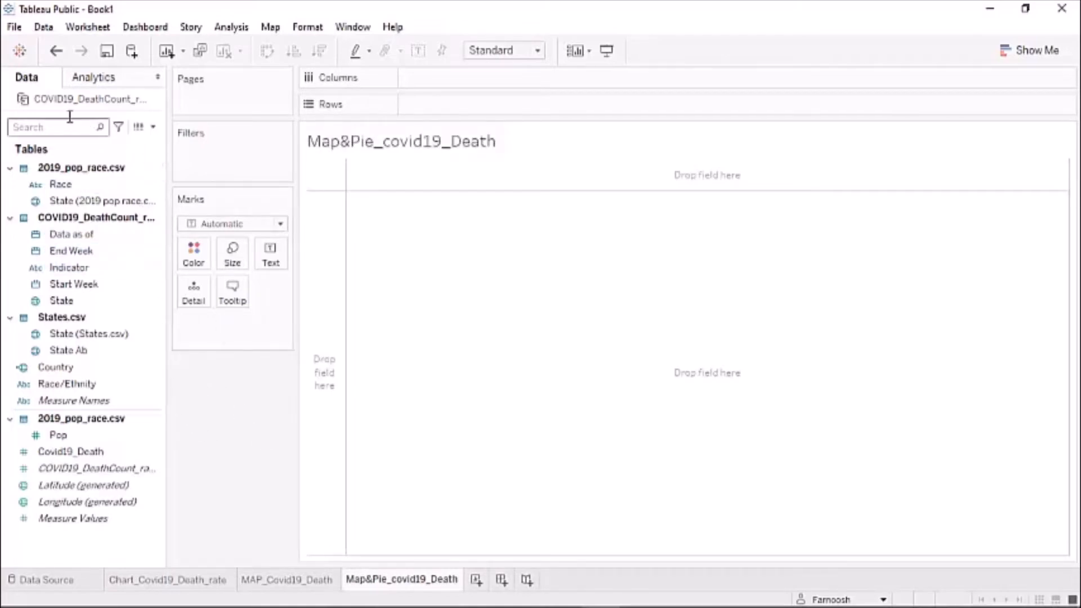
Start a new calculated field named COVID19 Death/Population
click(153, 127)
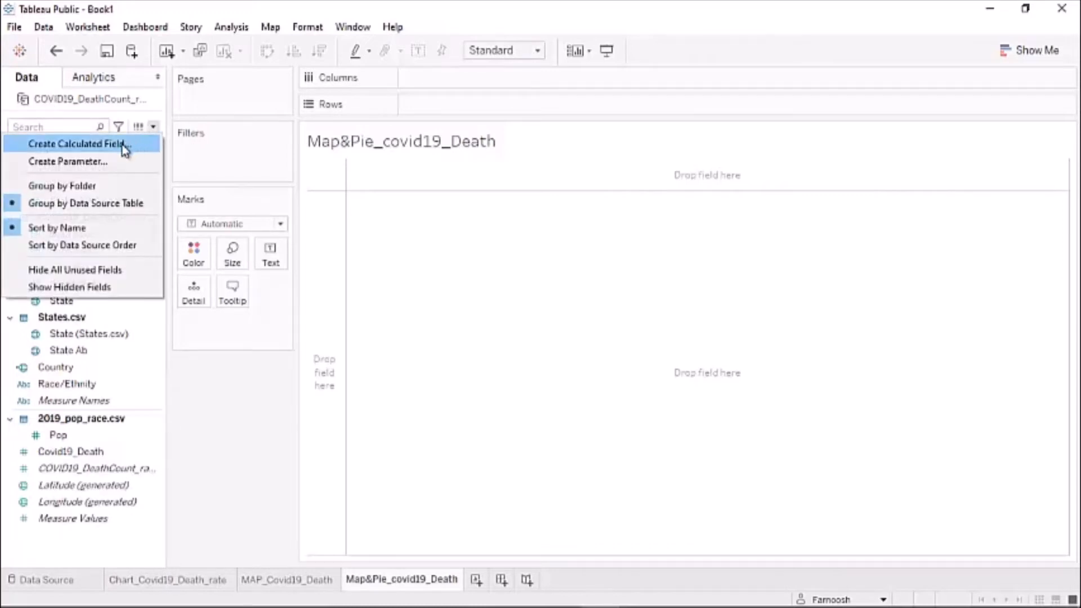
click(124, 145)
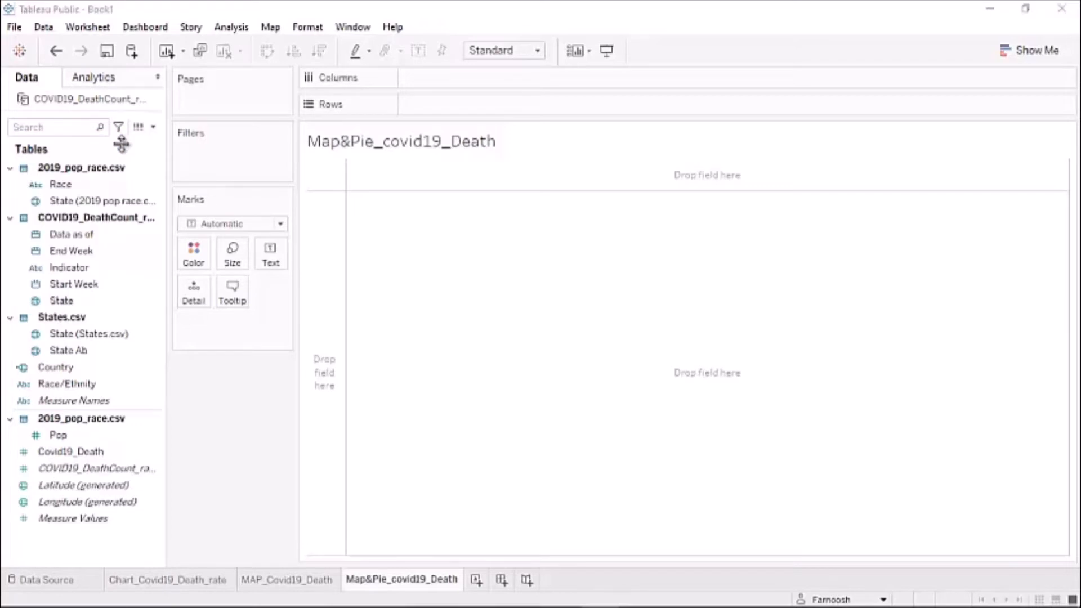
key(BackSpace)
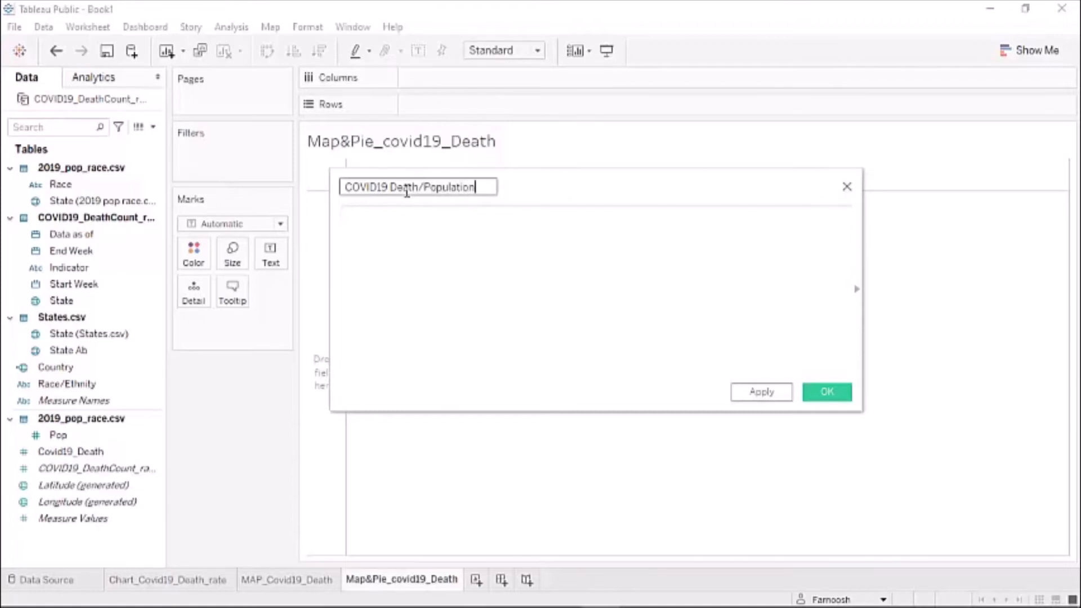
Define the calculation as SUM([Covid19_Death])/SUM([Pop]) and save the calculated field
click(378, 229)
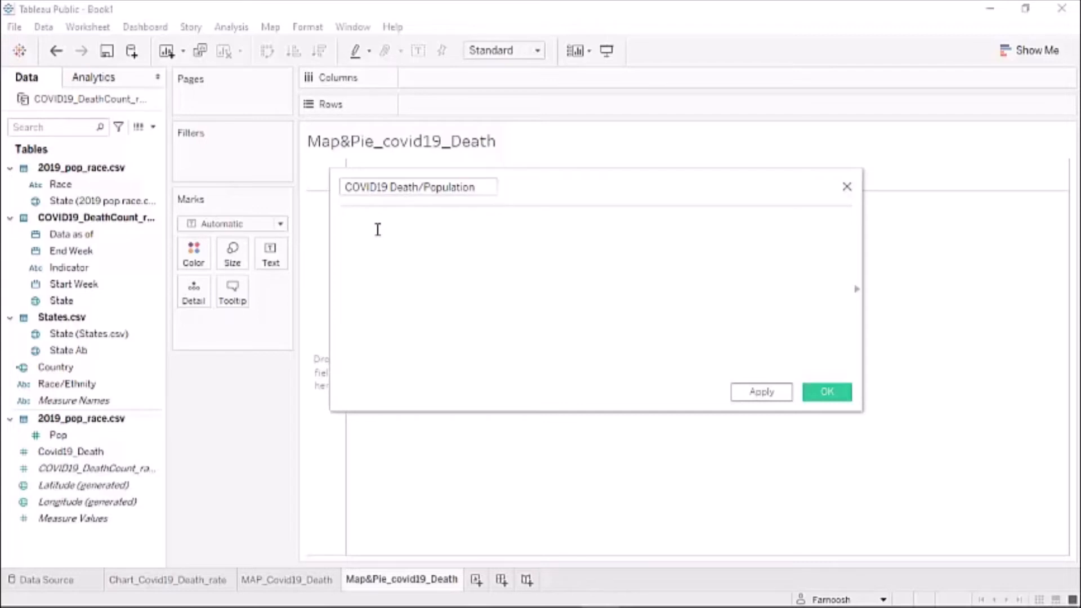
text(sum)
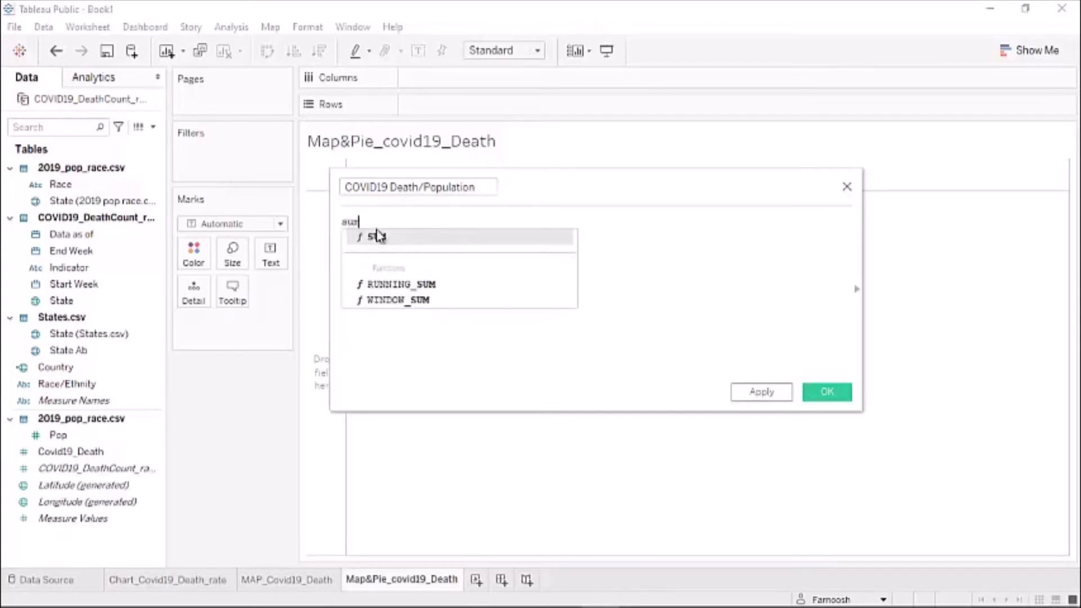
click(378, 235)
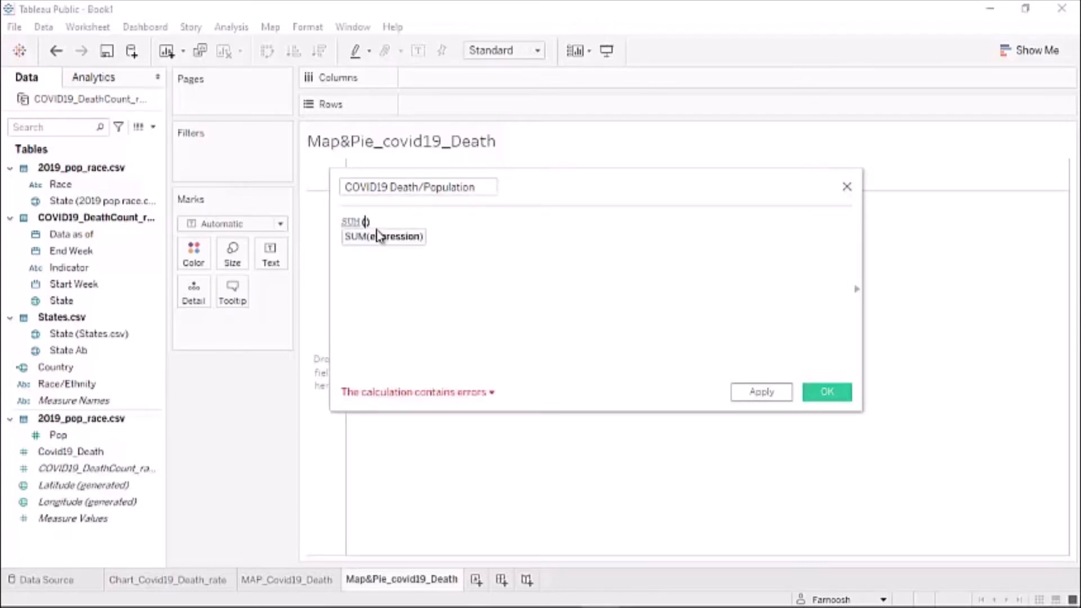
text([)
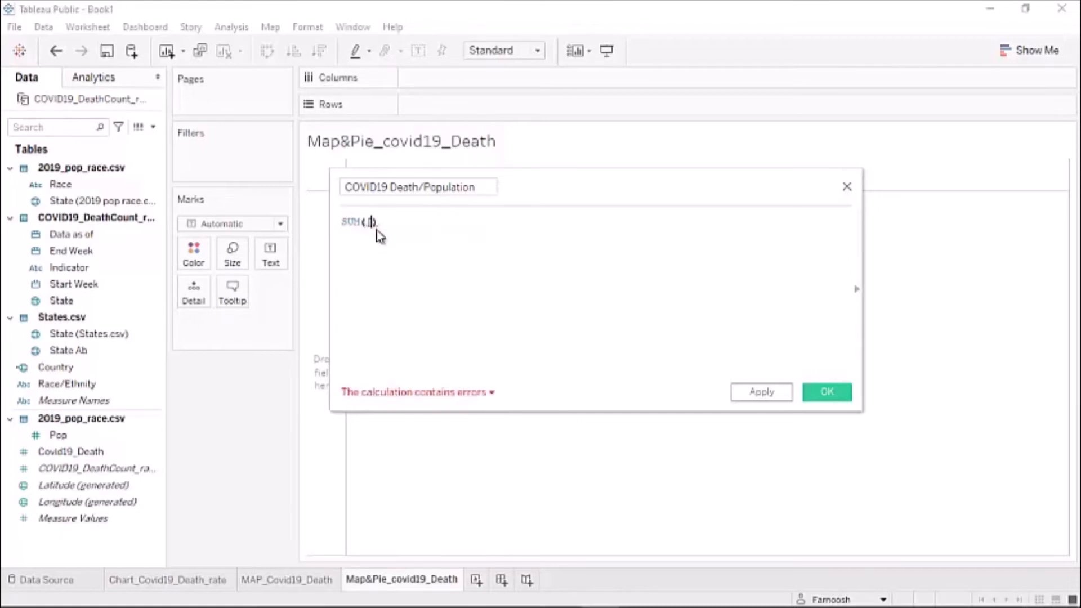
text(c)
click(413, 251)
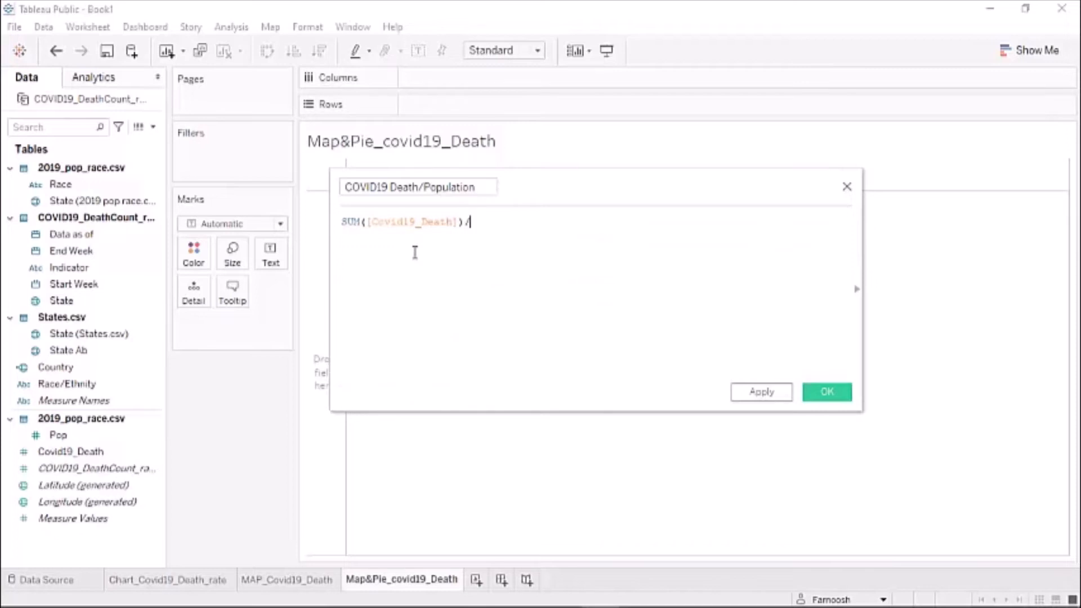
text(/sum)
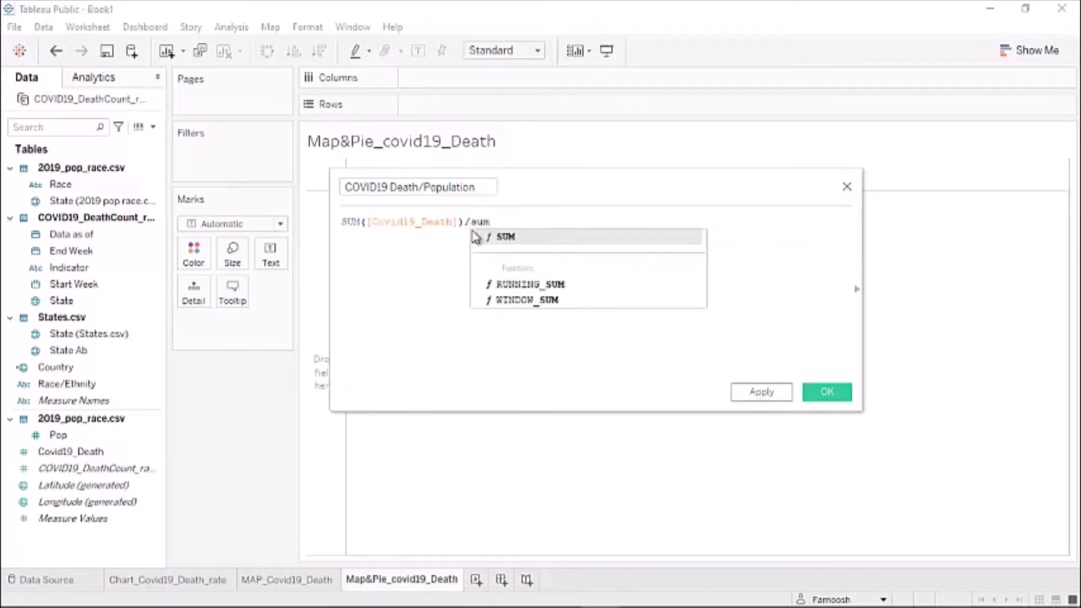
click(507, 239)
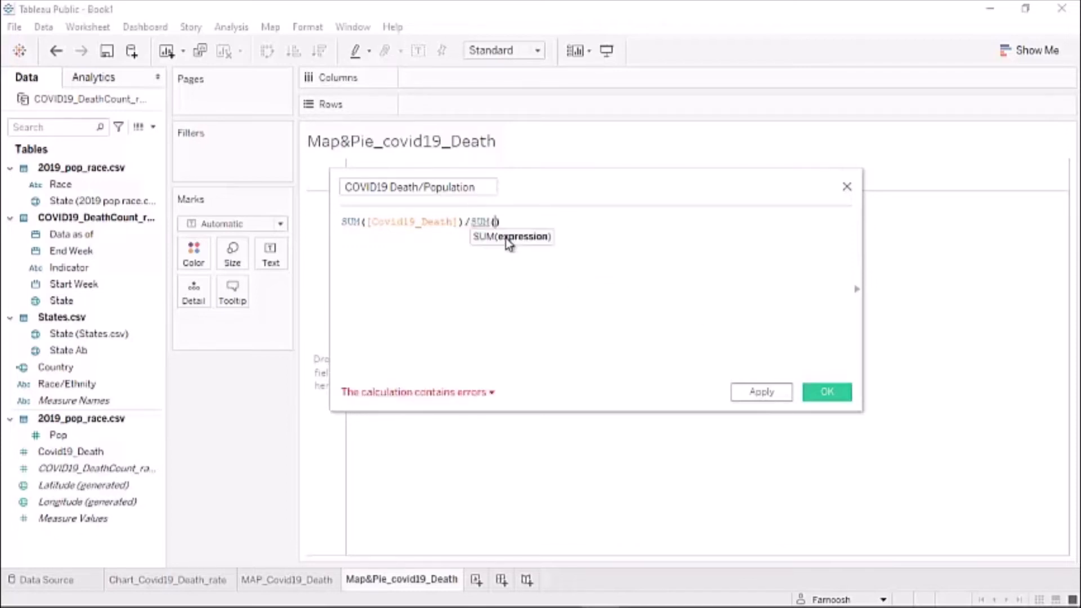
text([P)
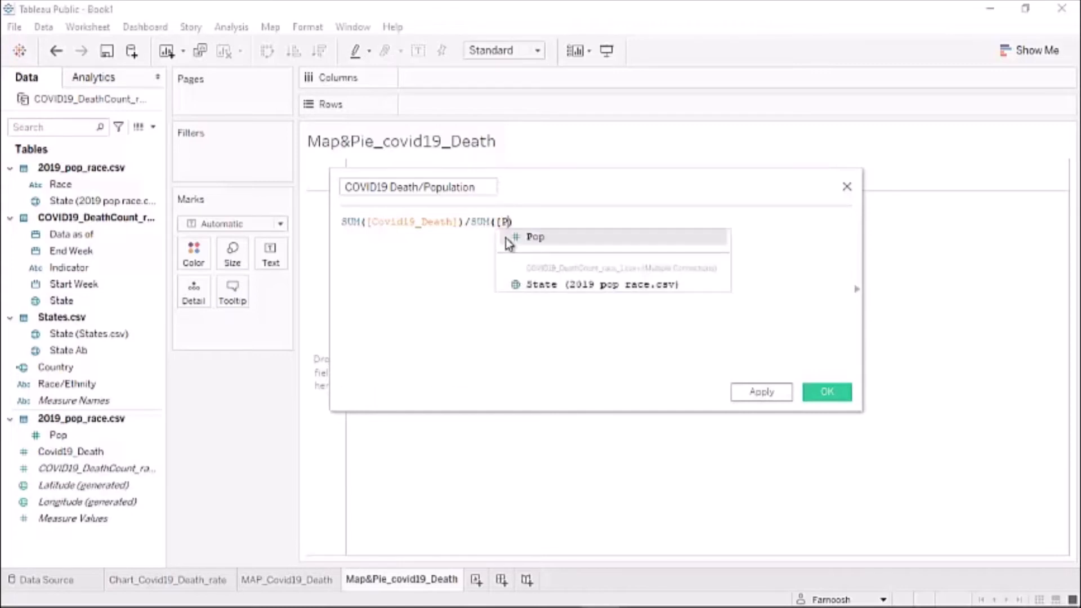
click(538, 237)
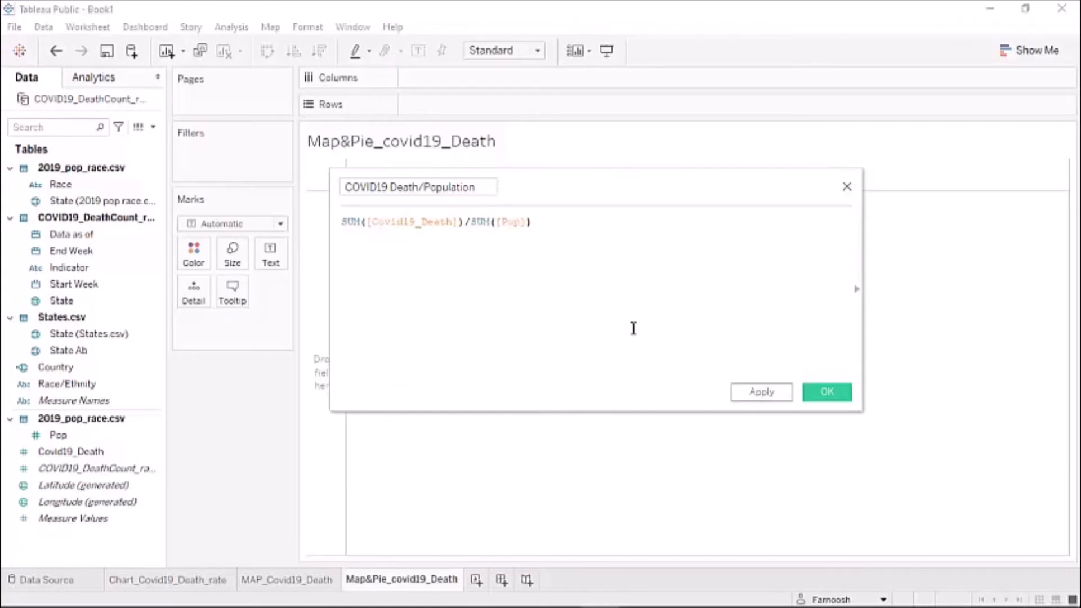
click(828, 392)
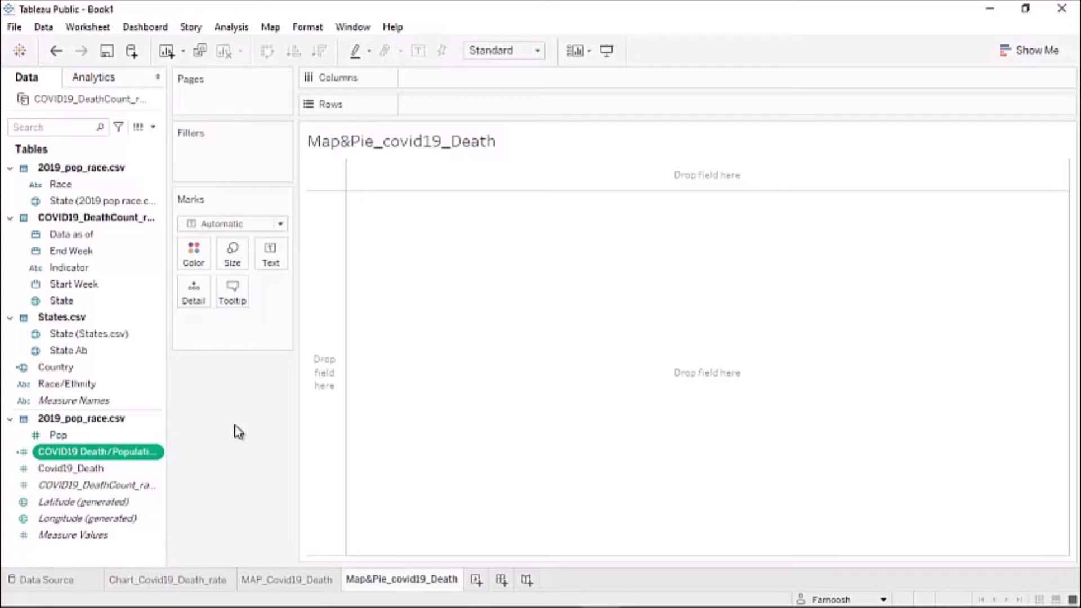
Build a dual-axis map with generated Longitude as columns and generated Latitude twice as rows
click(101, 503)
drag(101, 504, 459, 115)
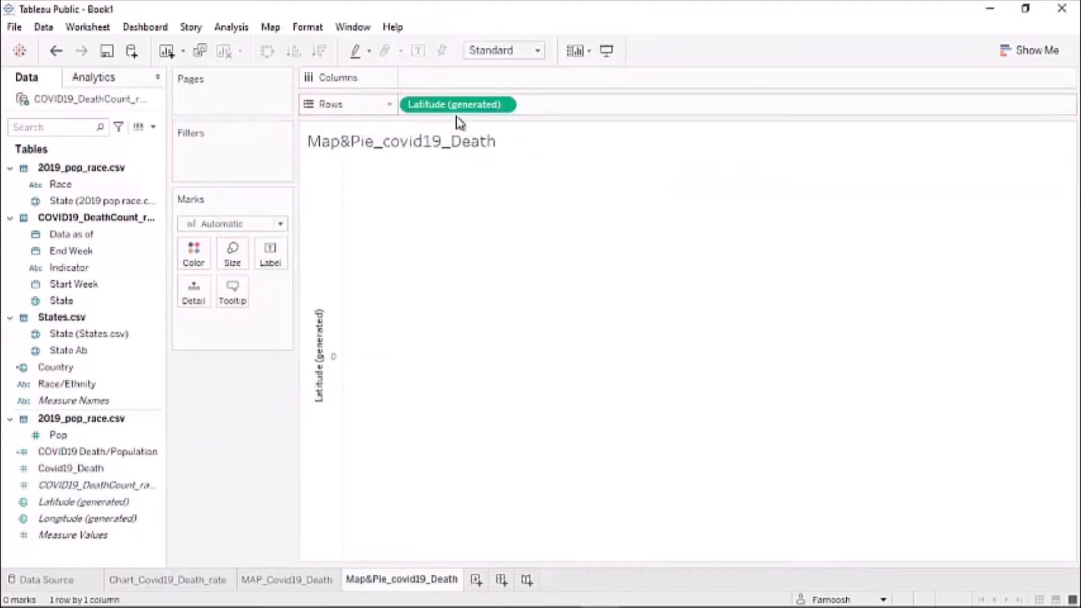
drag(84, 518, 473, 82)
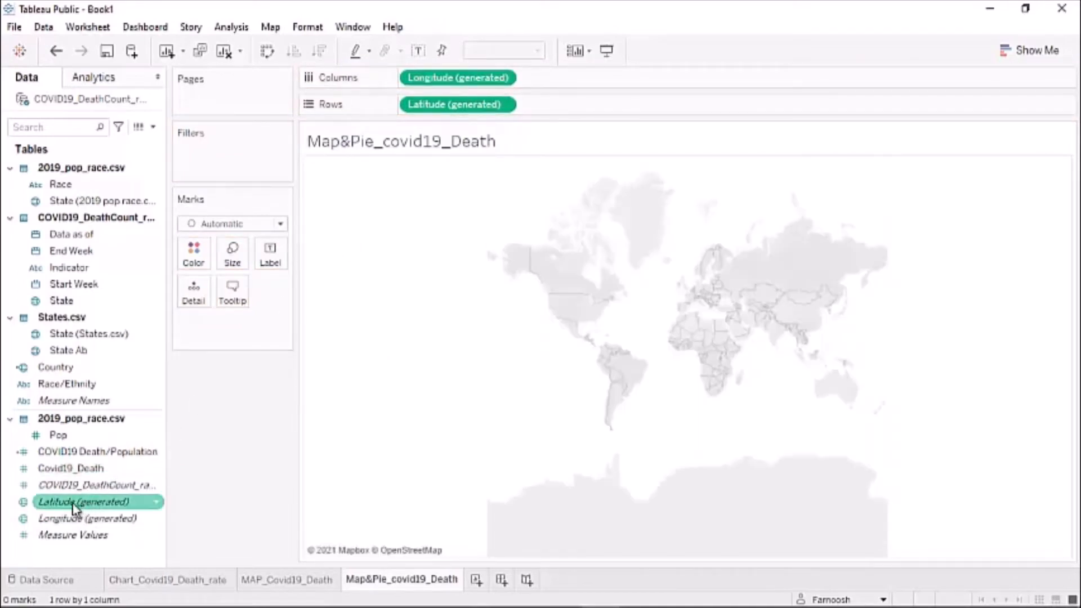
drag(70, 506, 553, 116)
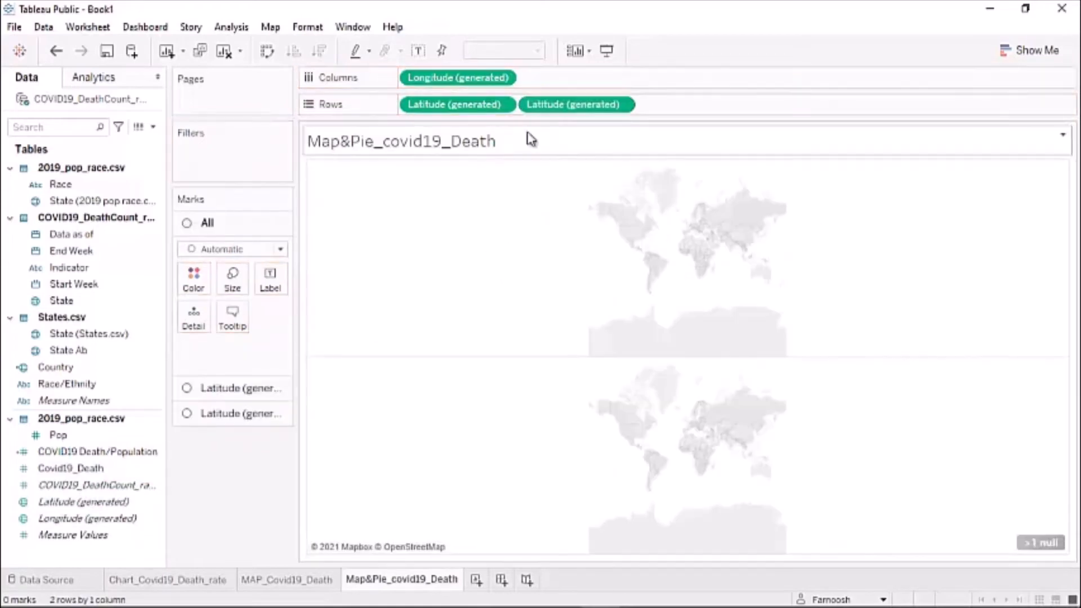
click(620, 106)
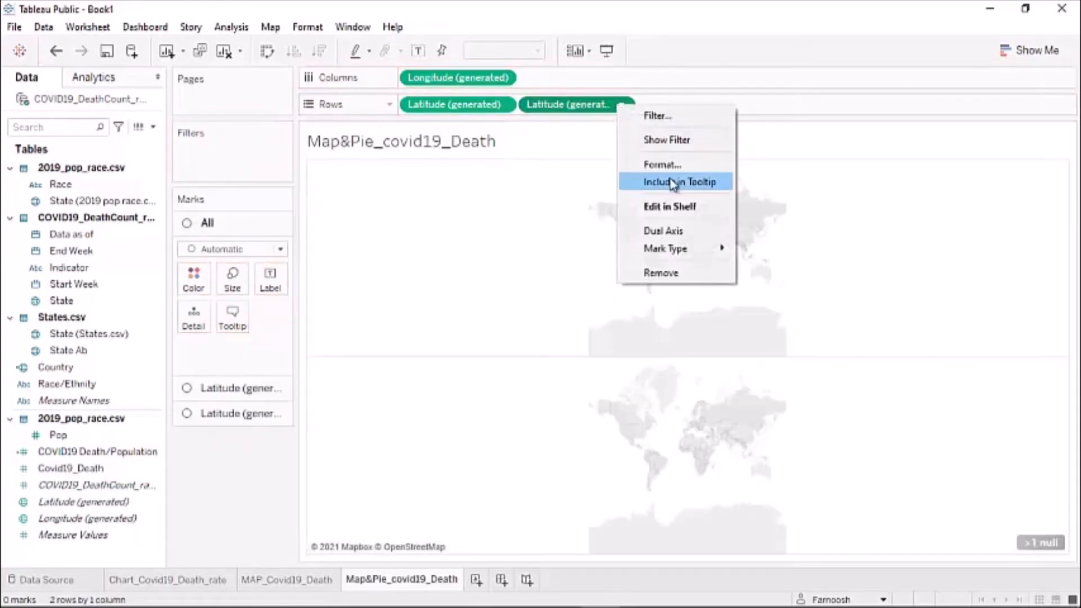
click(672, 231)
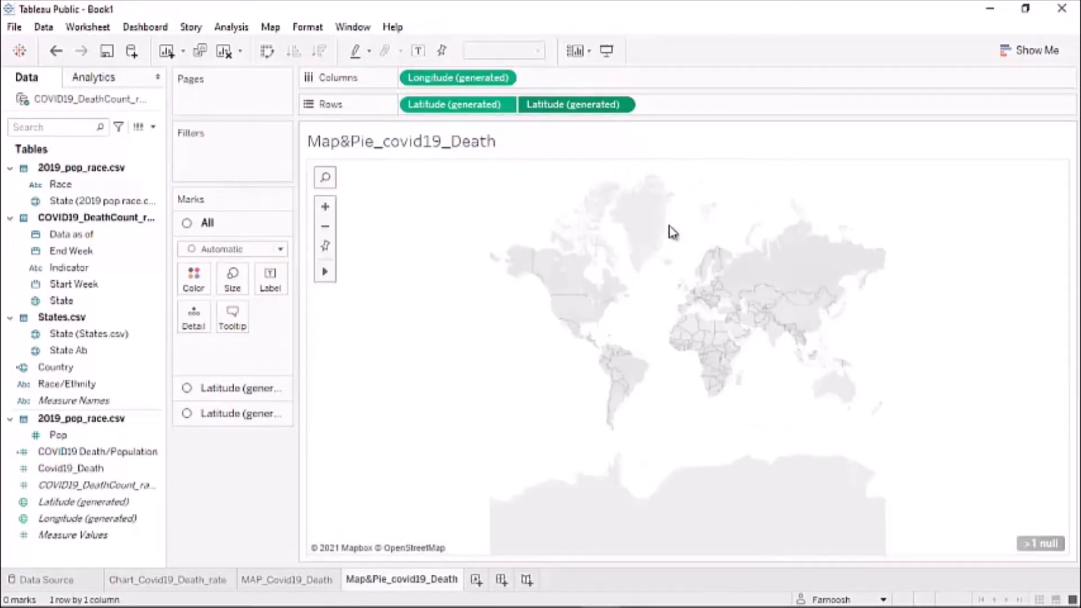
Add Country and State as detail on the first Latitude layer's marks
click(223, 390)
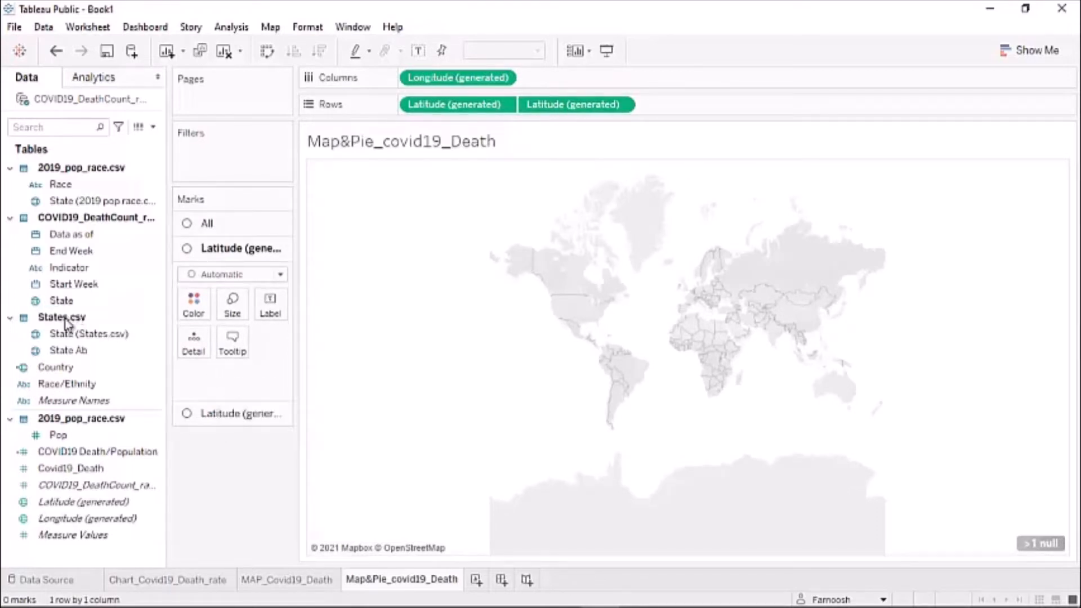
click(63, 288)
drag(56, 368, 193, 347)
click(66, 301)
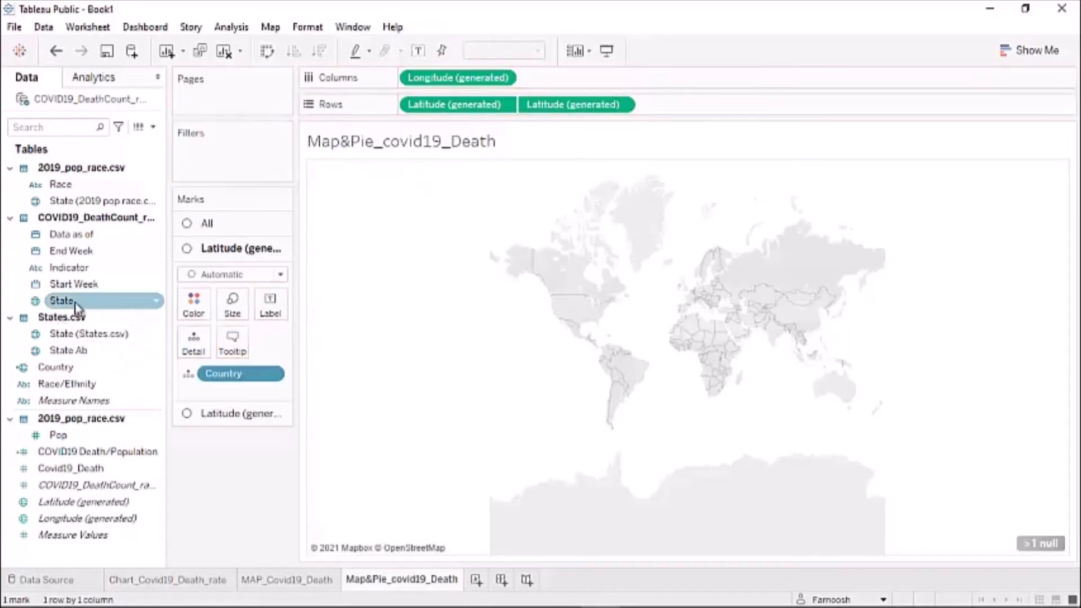
drag(71, 303, 192, 342)
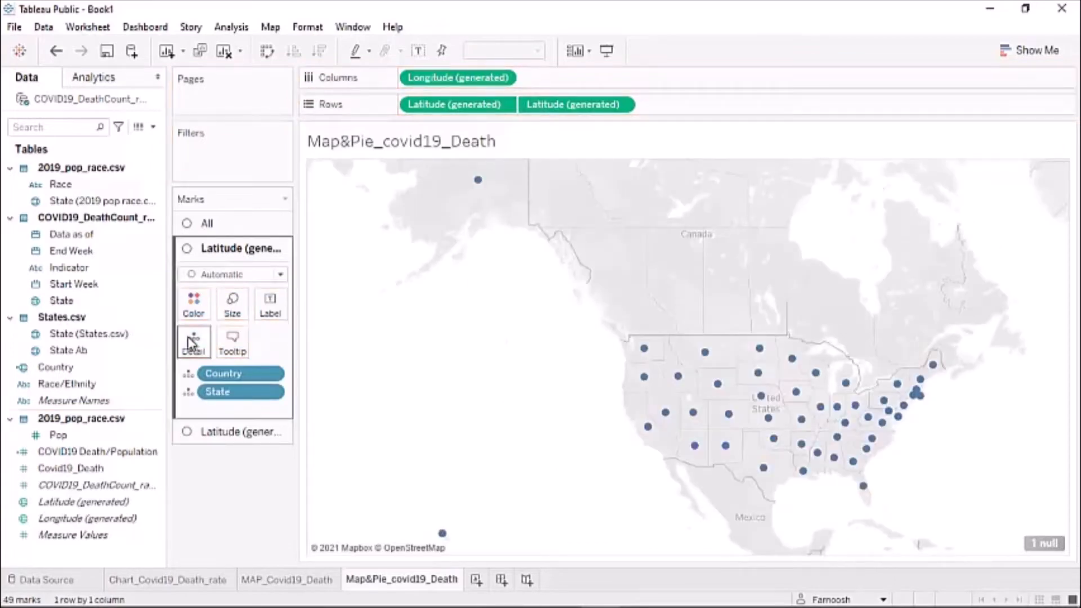
Label and color the first Latitude layer's marks by COVID19 Death/Population
click(85, 452)
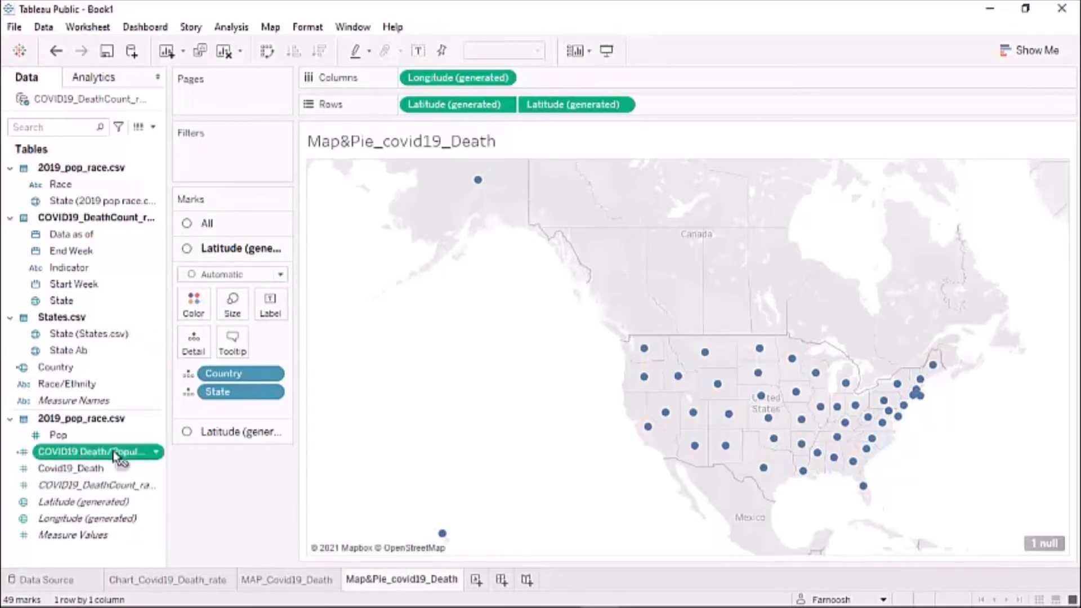
drag(80, 458, 271, 310)
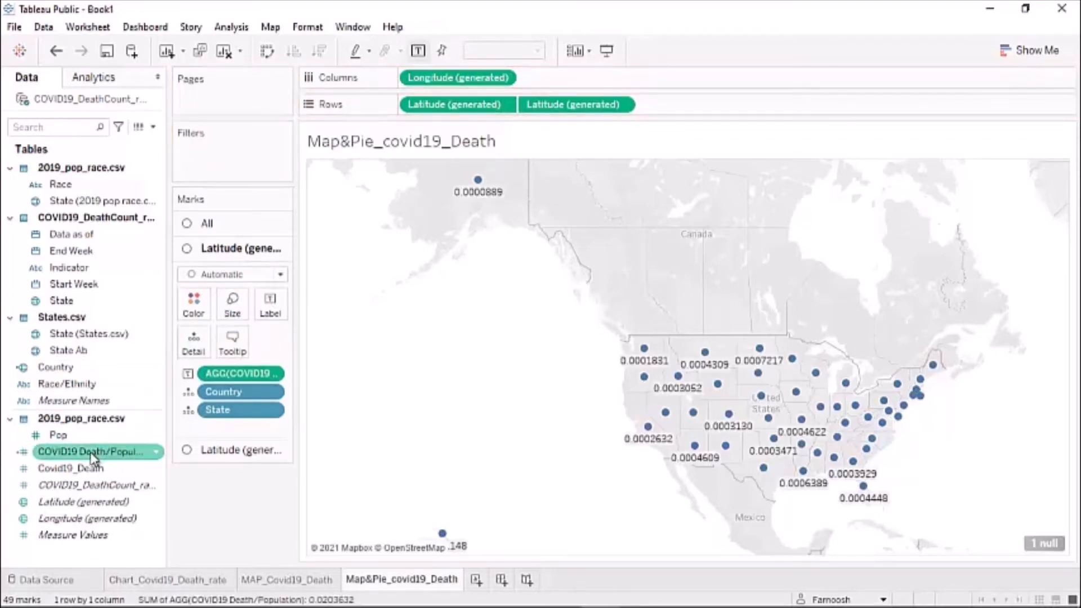
drag(92, 451, 196, 312)
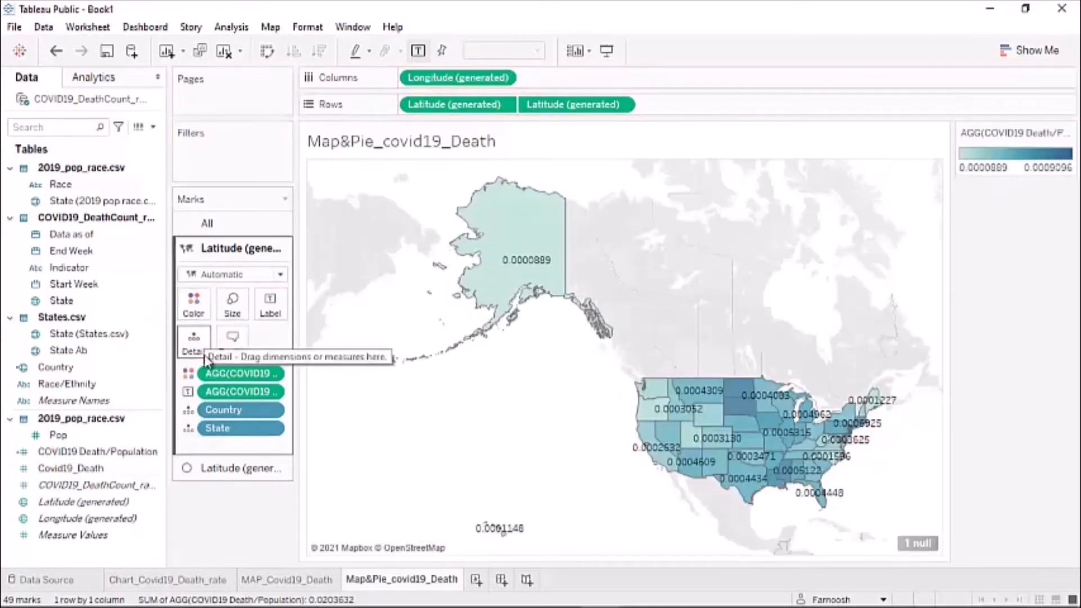
Set the second Latitude layer's mark type to Pie and add State and Country as its detail
click(216, 472)
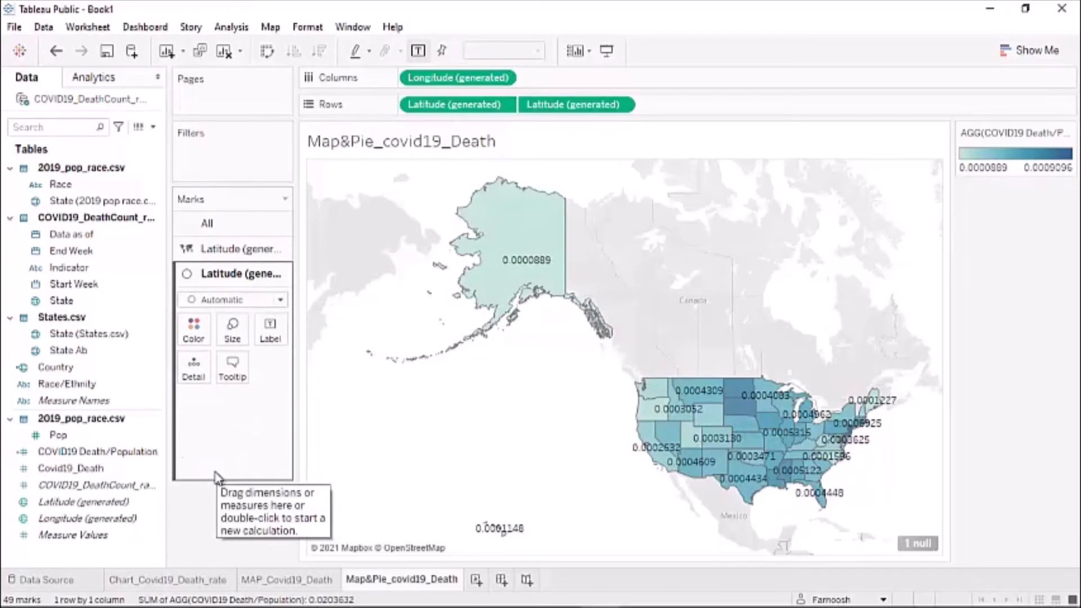
click(281, 302)
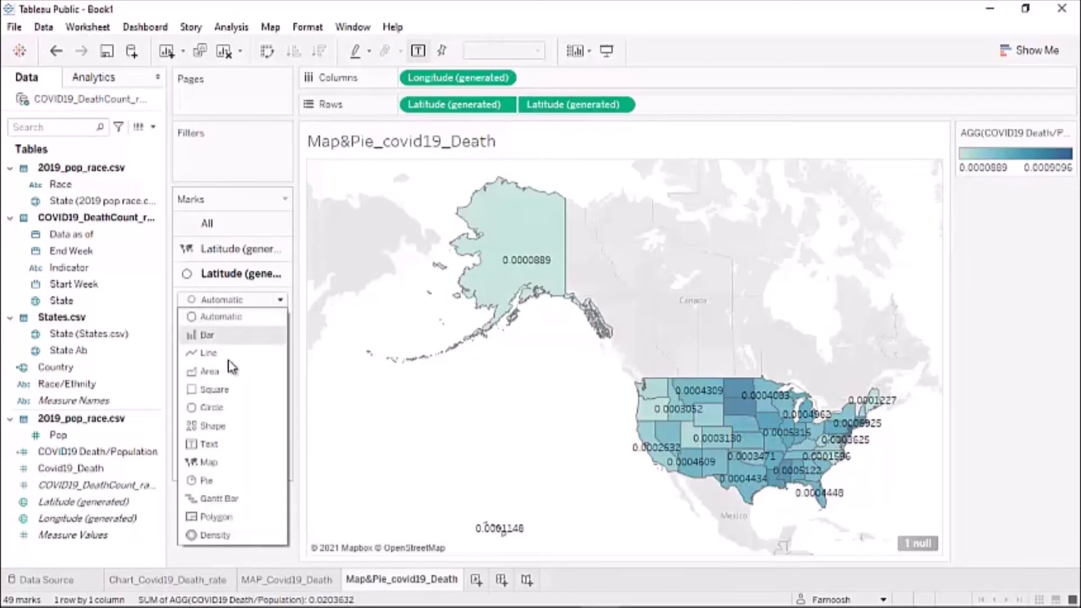
click(210, 482)
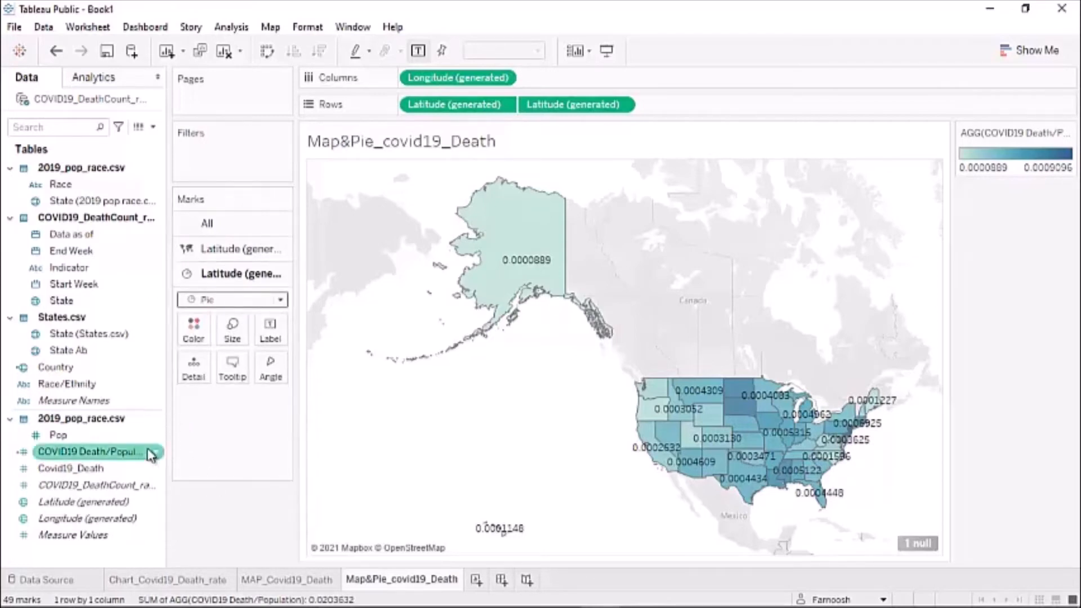
drag(150, 300, 192, 373)
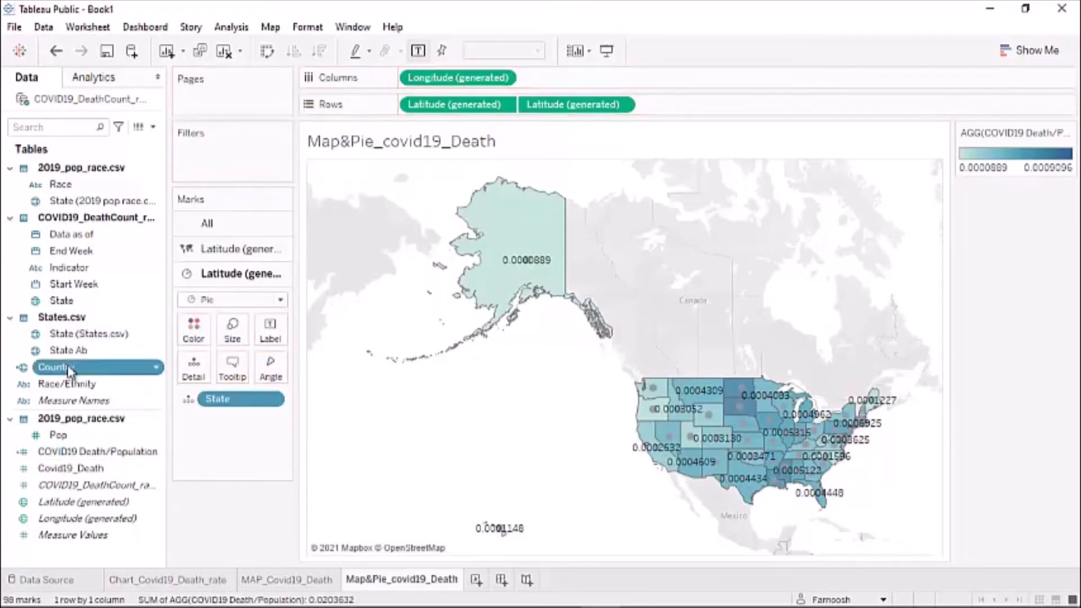
drag(70, 372, 191, 381)
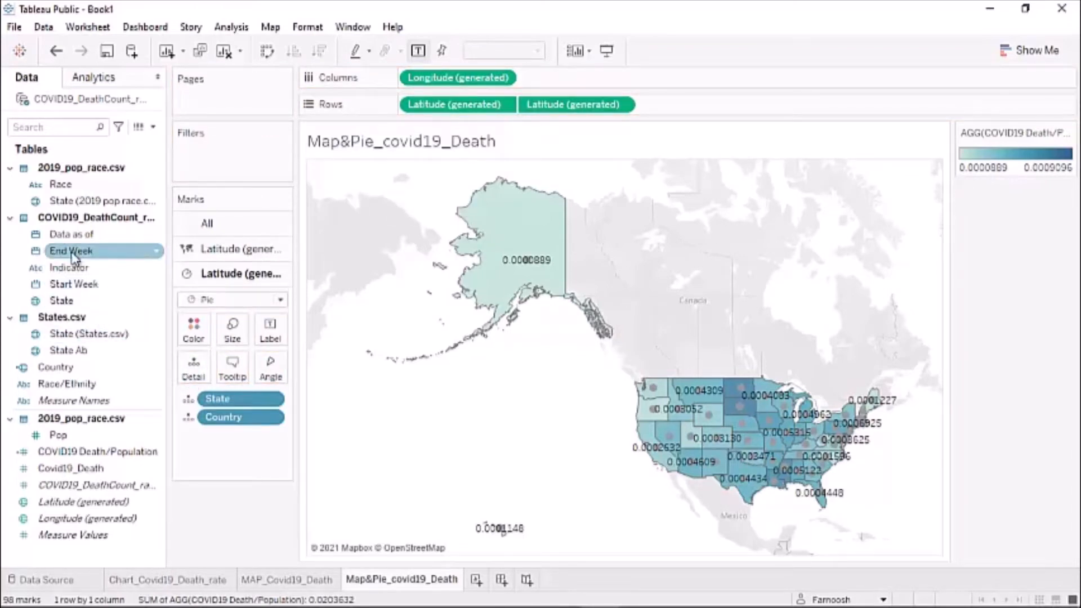
Label the second Latitude layer's pie marks with State Ab and size them by Covid19_Death
drag(67, 352, 260, 340)
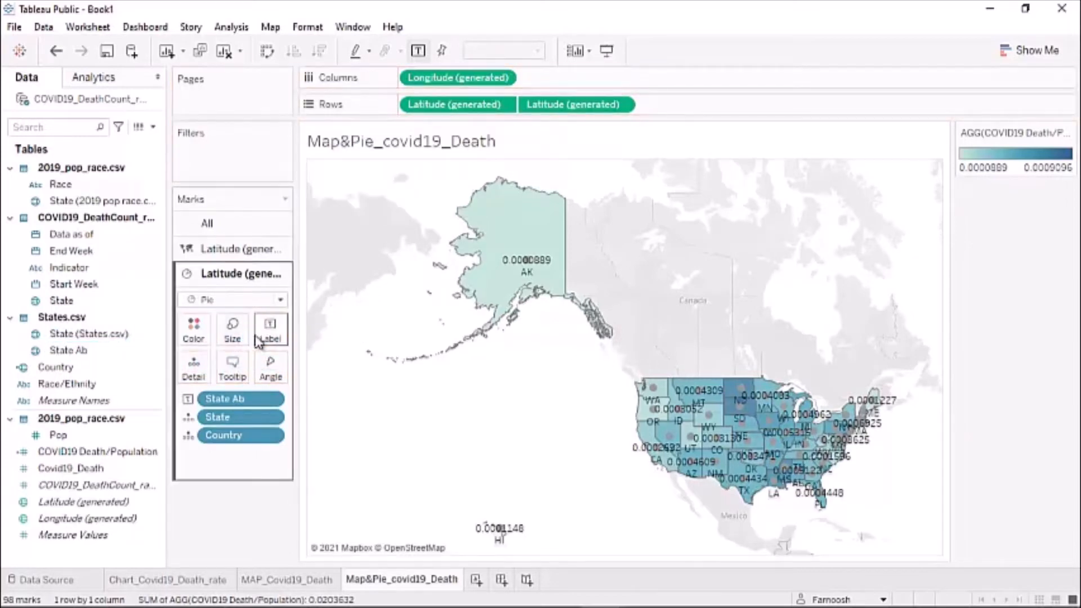
click(70, 471)
drag(70, 471, 232, 337)
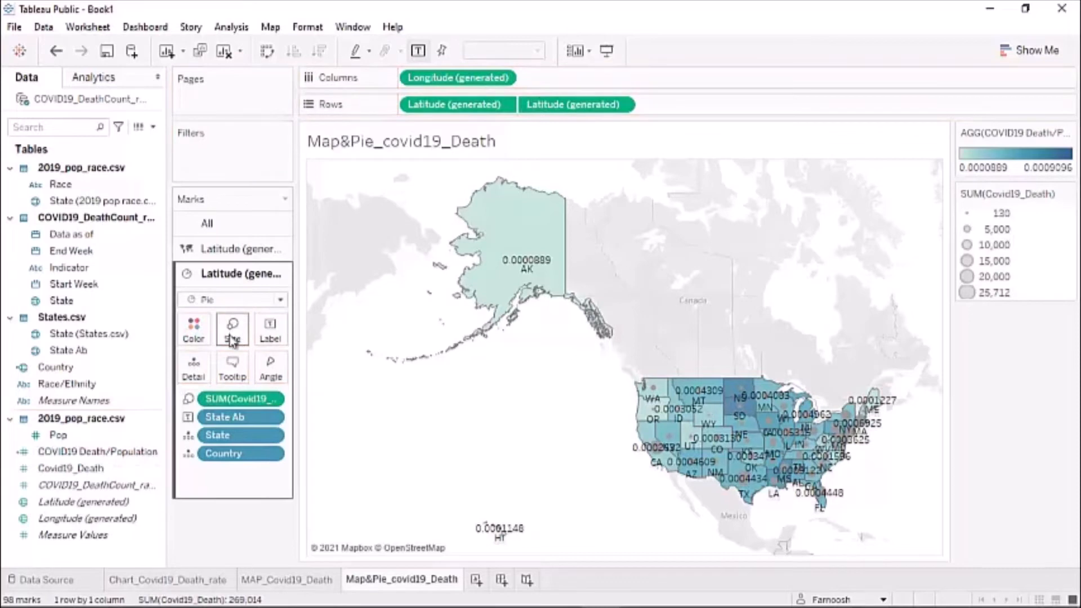
Color the second Latitude layer's pie marks by Race and enlarge the pies slightly
click(61, 186)
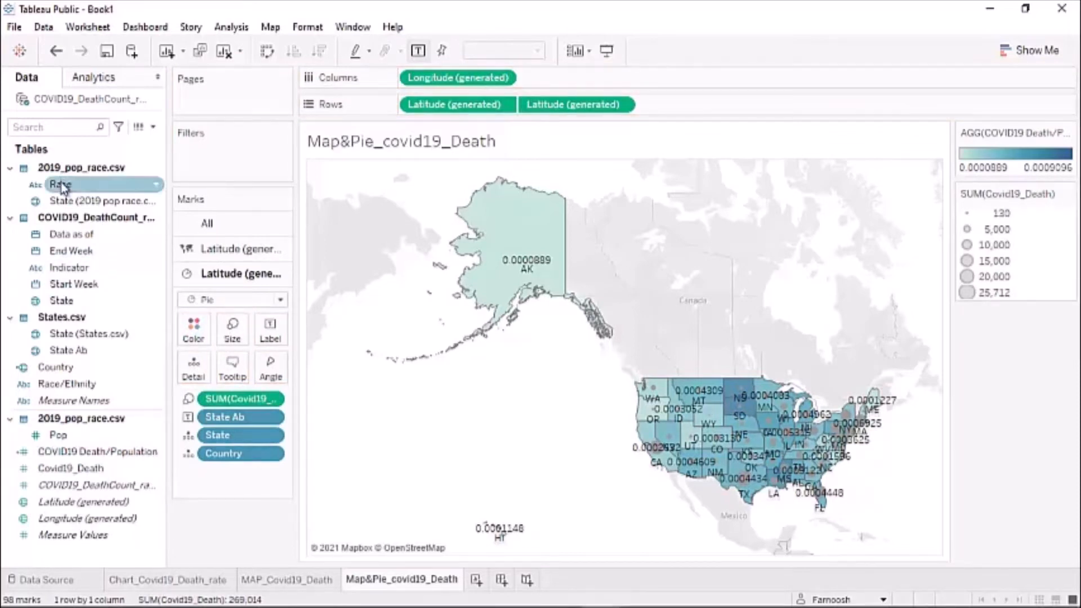
drag(61, 186, 195, 338)
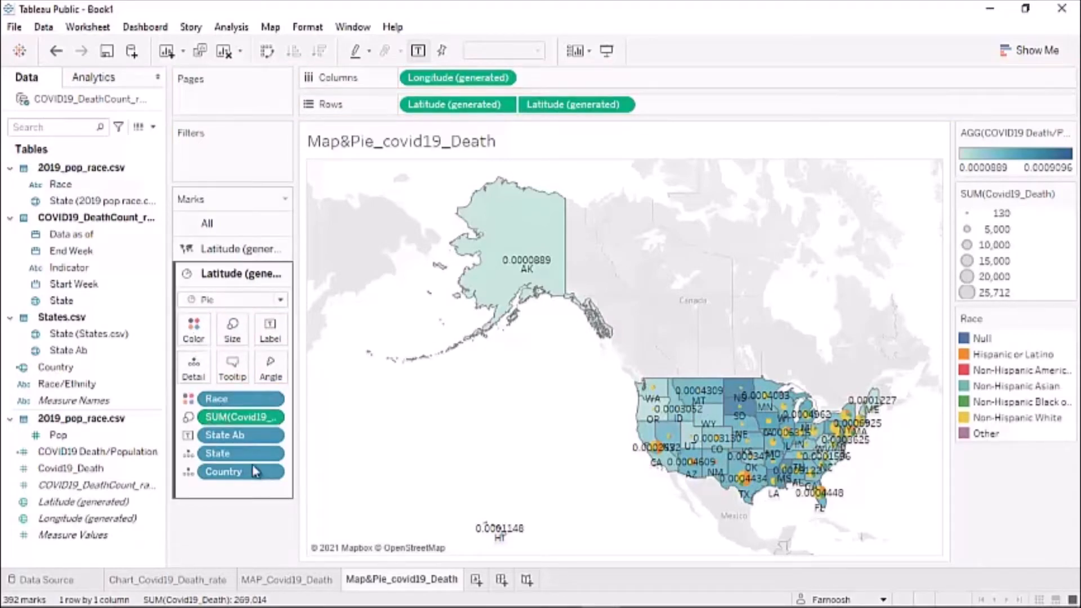
click(236, 338)
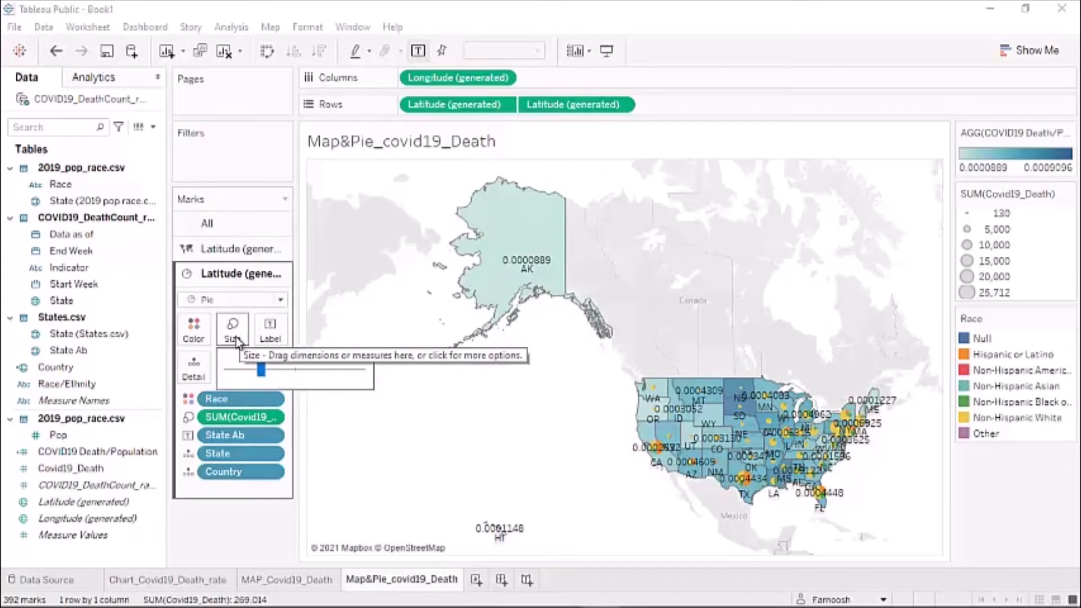
drag(261, 372, 284, 375)
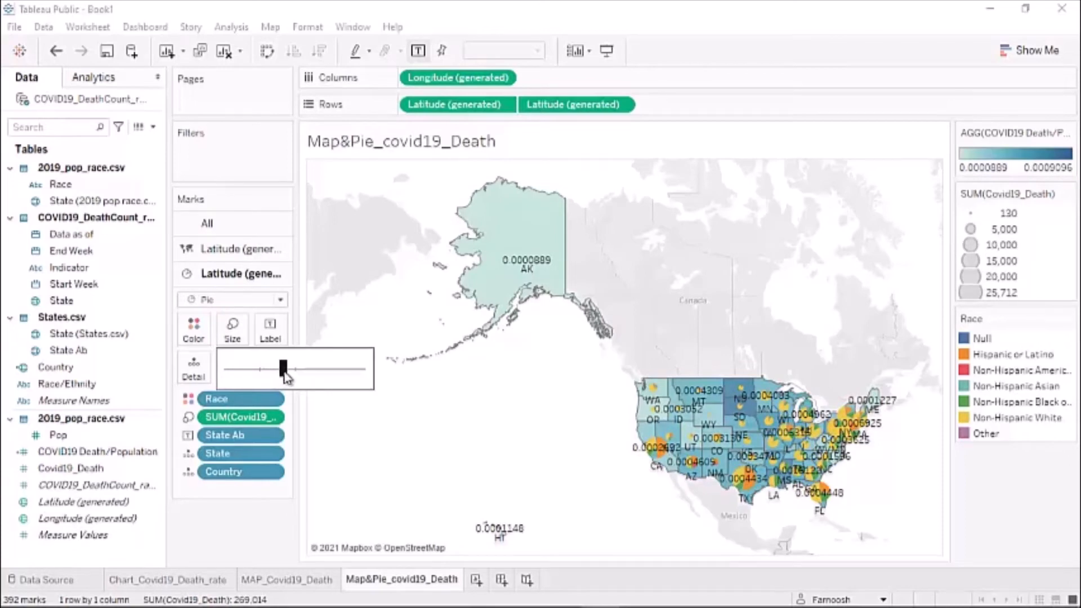
click(250, 519)
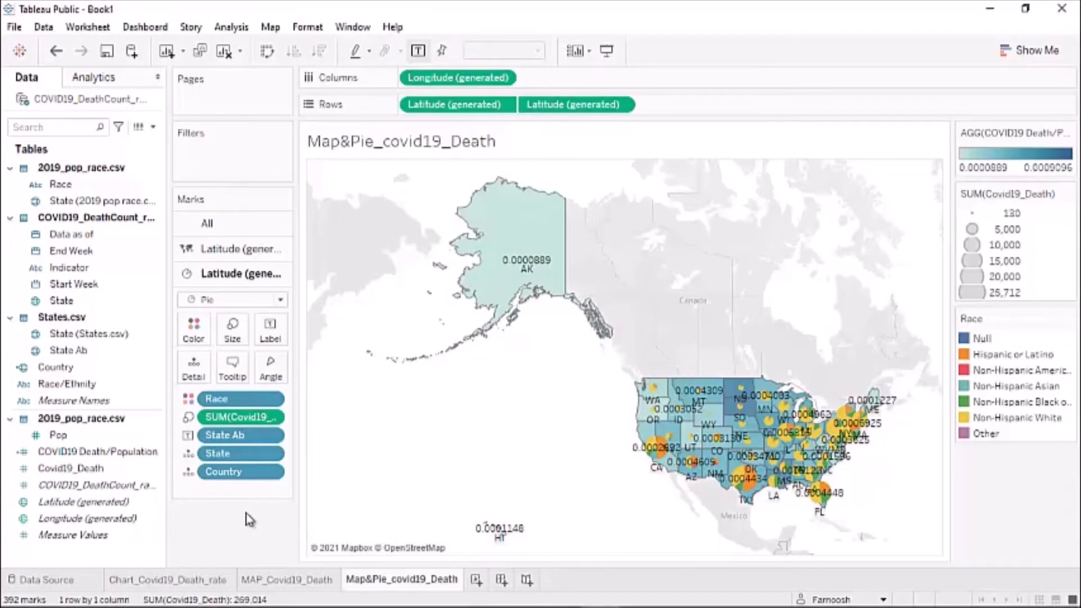
Add a new worksheet named Pie_covid19_Death_Rate_Race
click(475, 580)
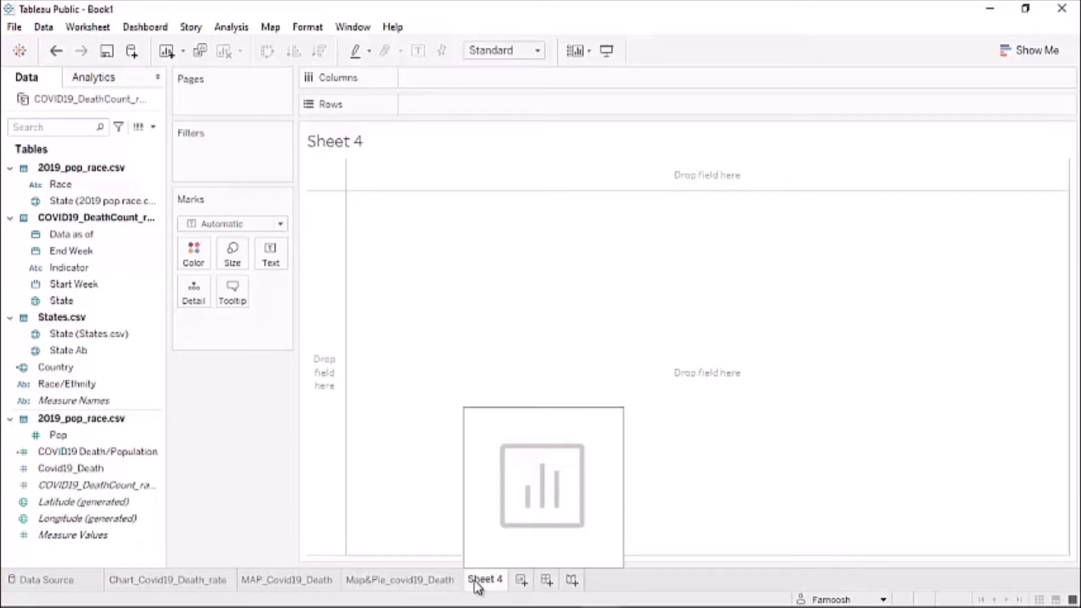
double_click(478, 581)
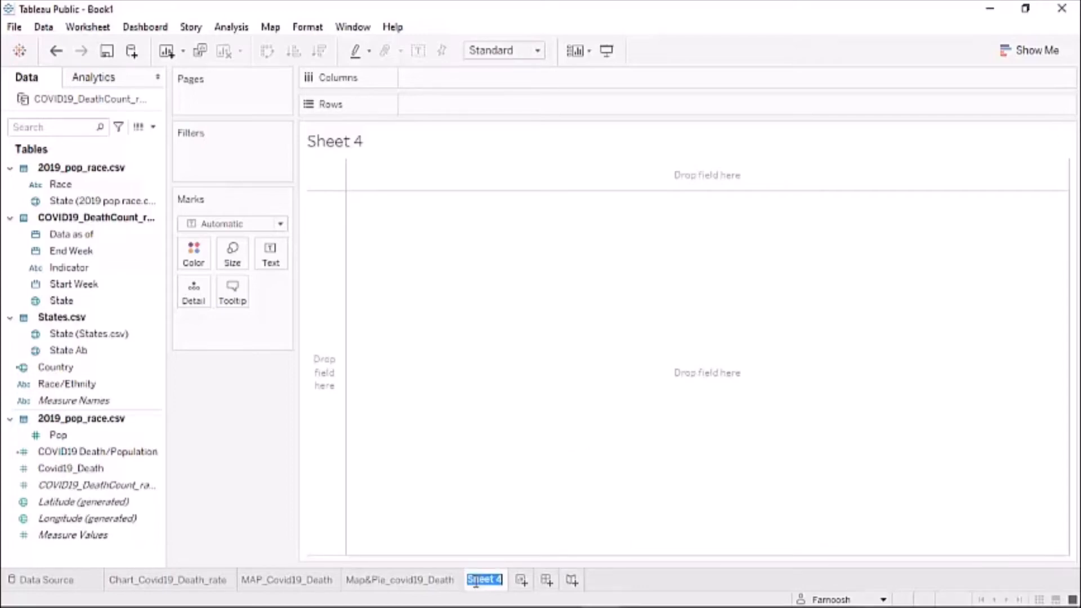
text(Pie_covid)
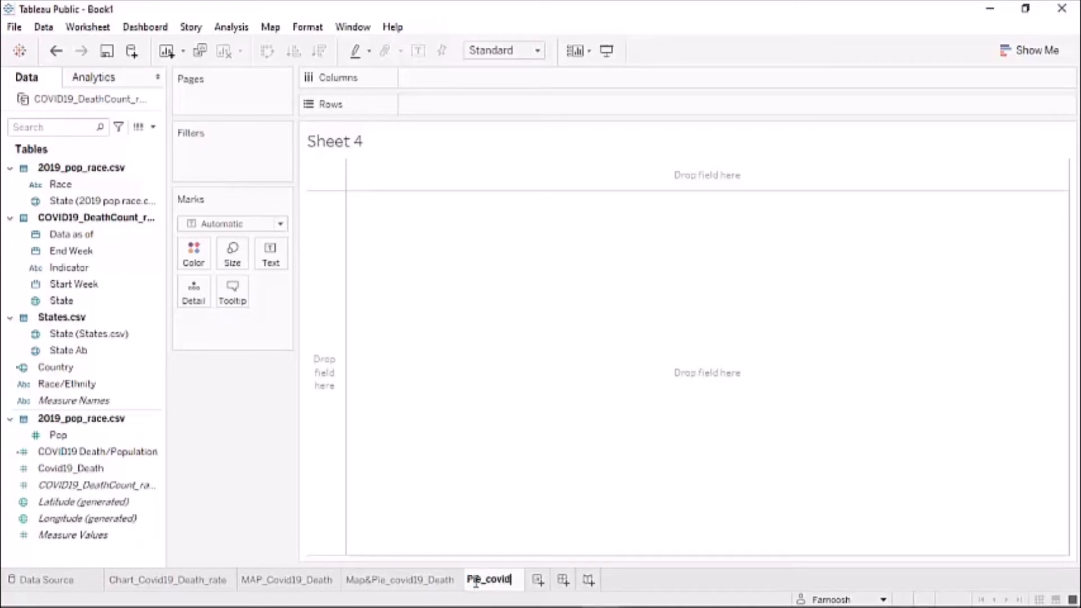
text(19)
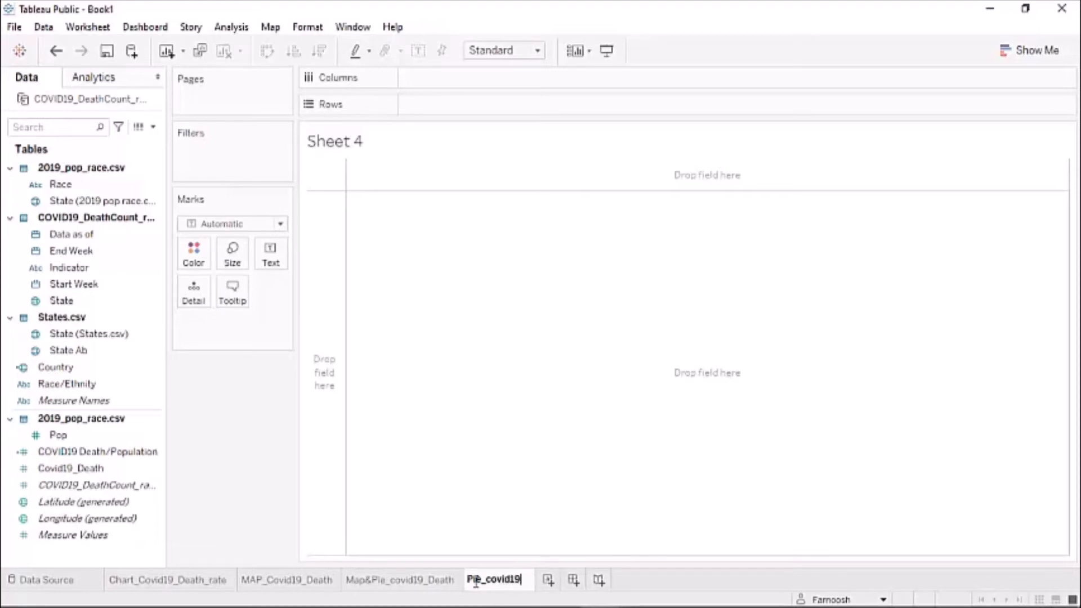
text(_Dea)
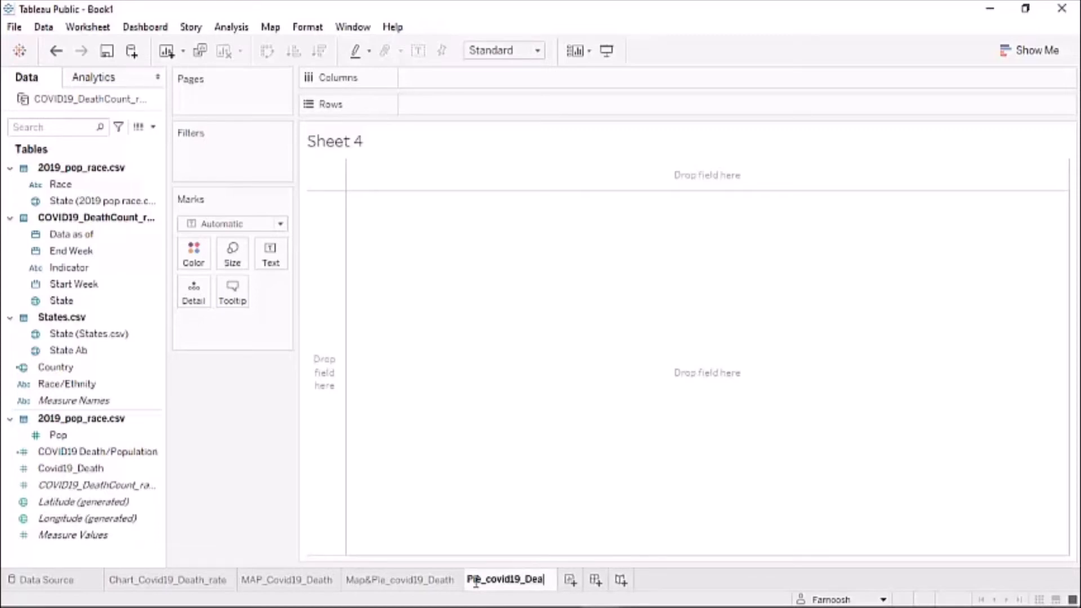
text(th_)
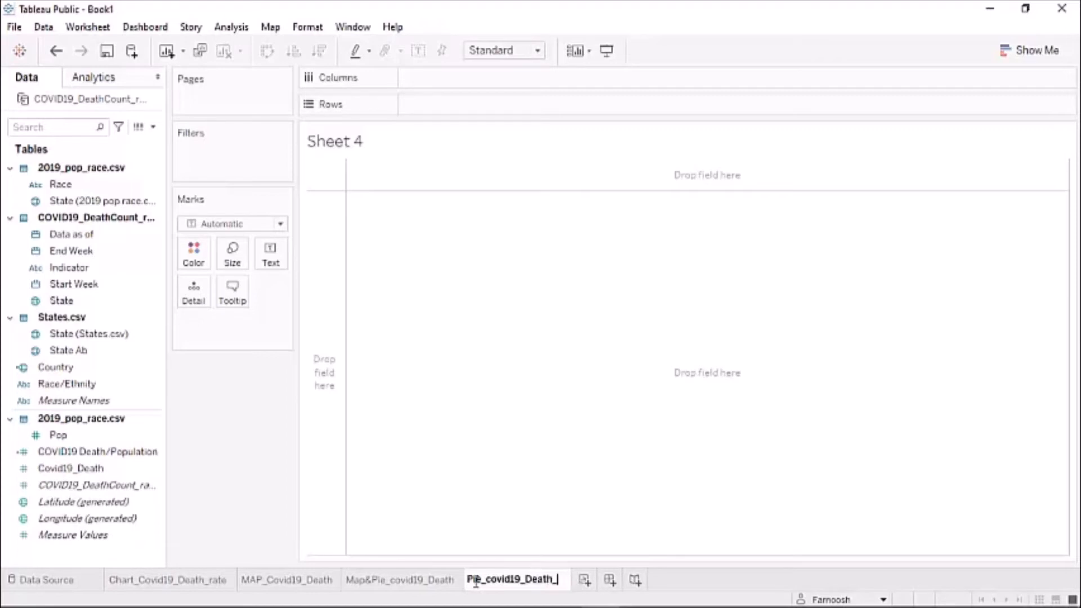
text(rate)
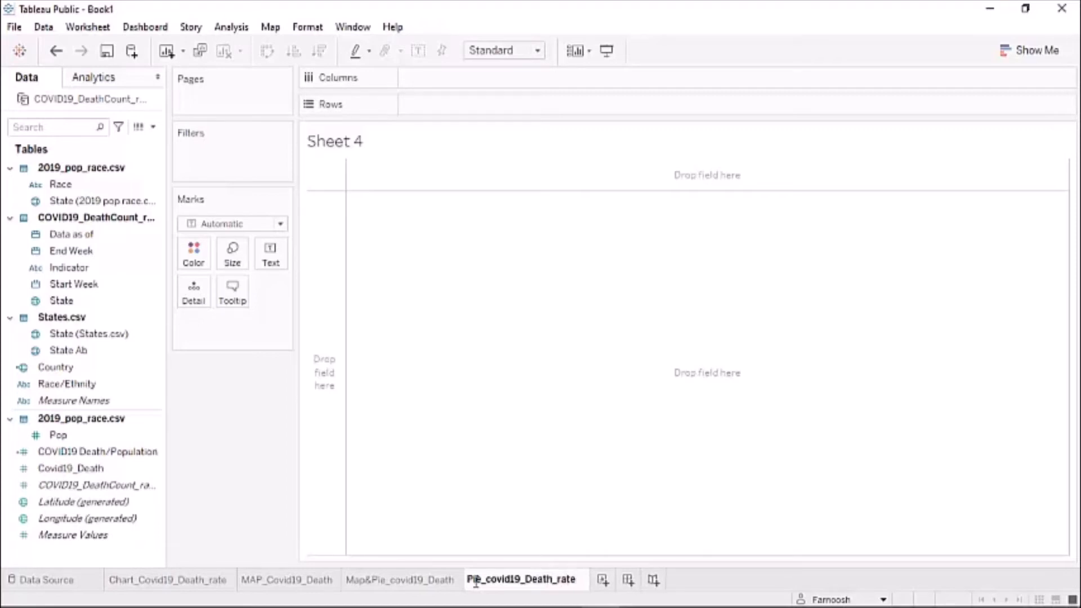
key(BackSpace)
key(BackSpace)
key(BackSpace)
key(BackSpace)
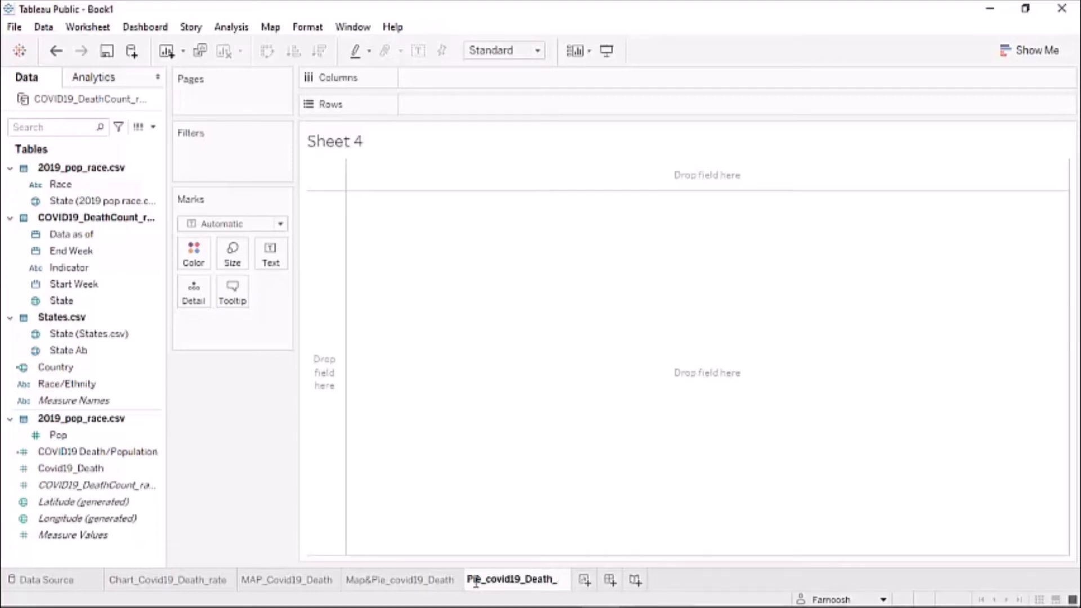
text(Rate)
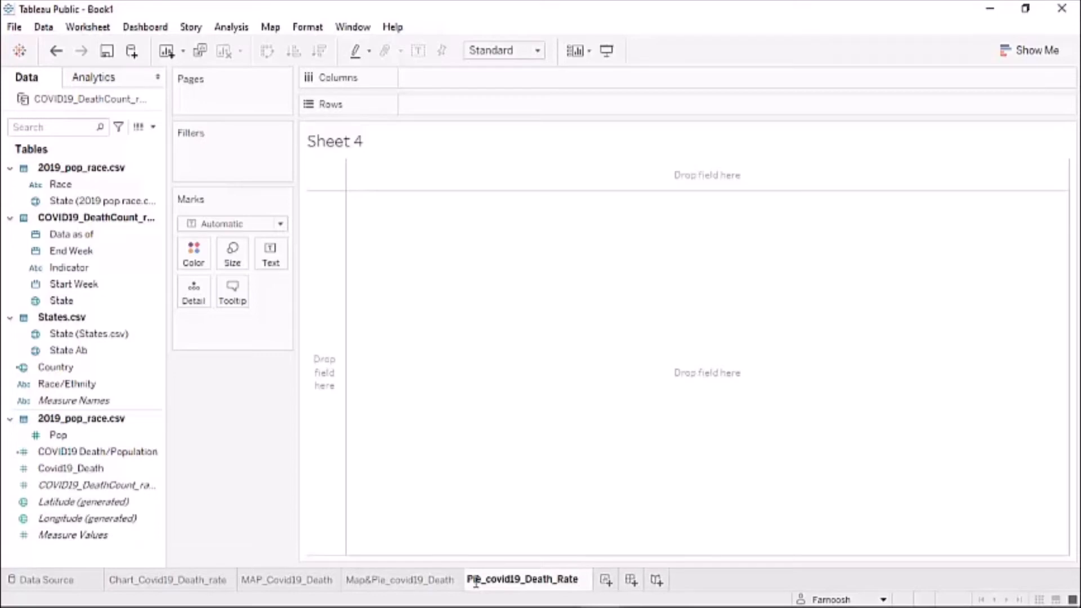
text(_R)
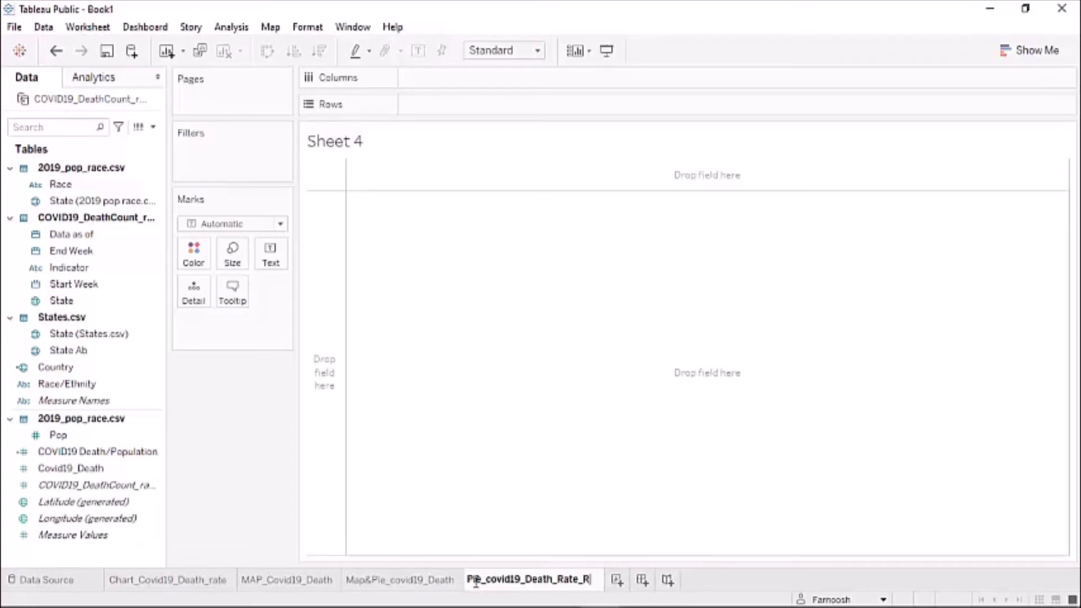
text(ace)
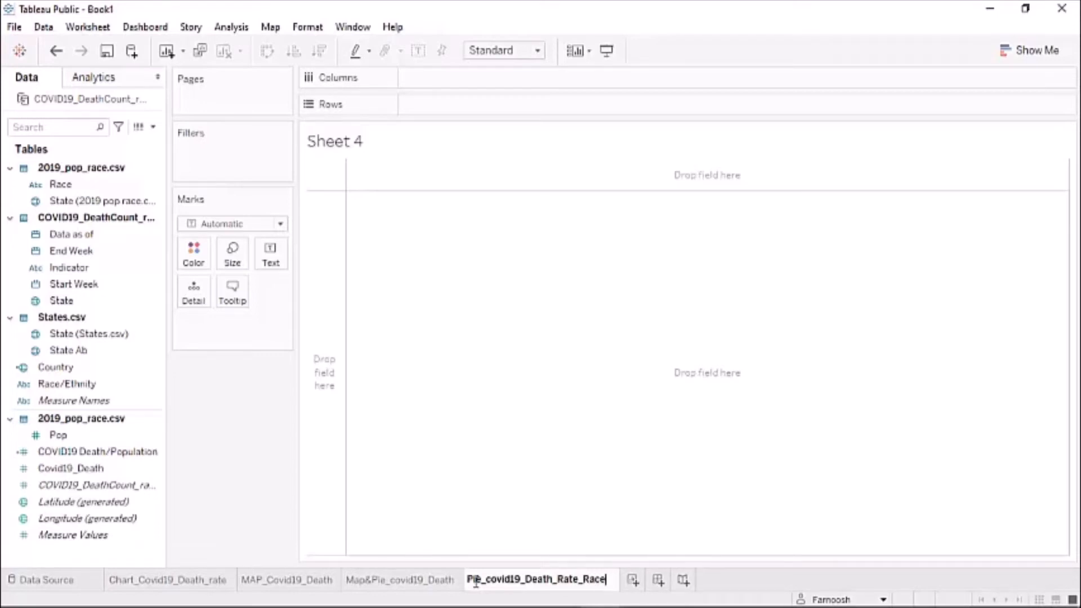
click(231, 442)
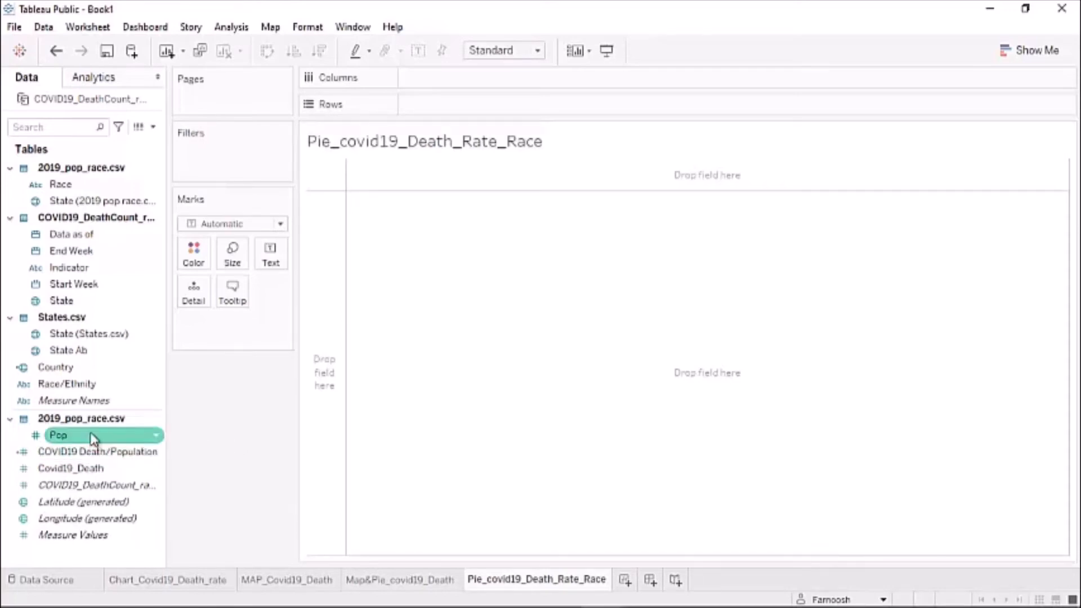
Add Covid19_Death to the empty sheet's marks as both text label and size
click(76, 471)
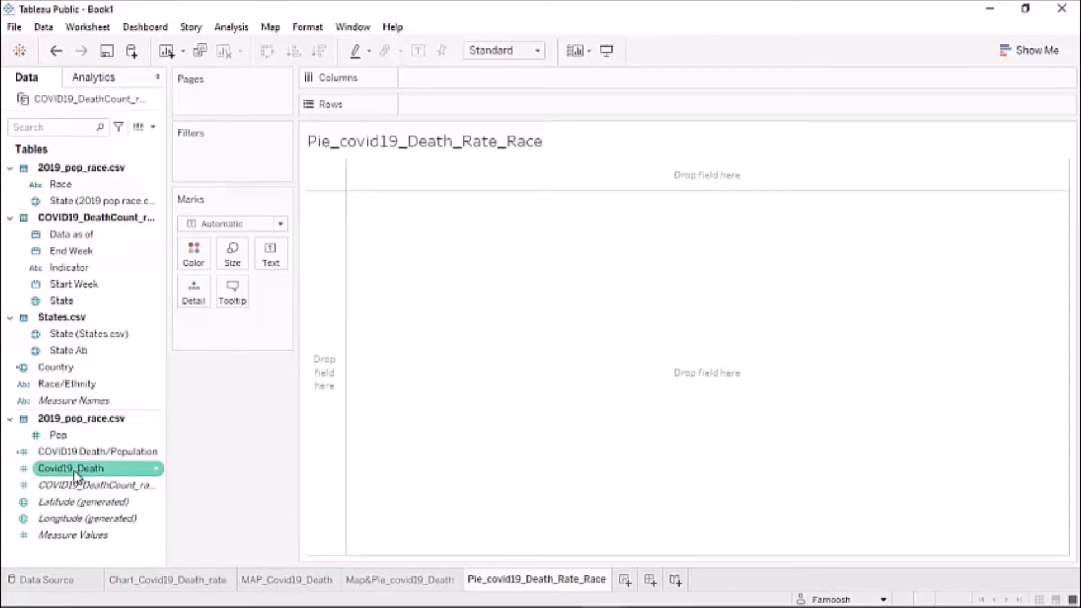
drag(77, 475, 271, 265)
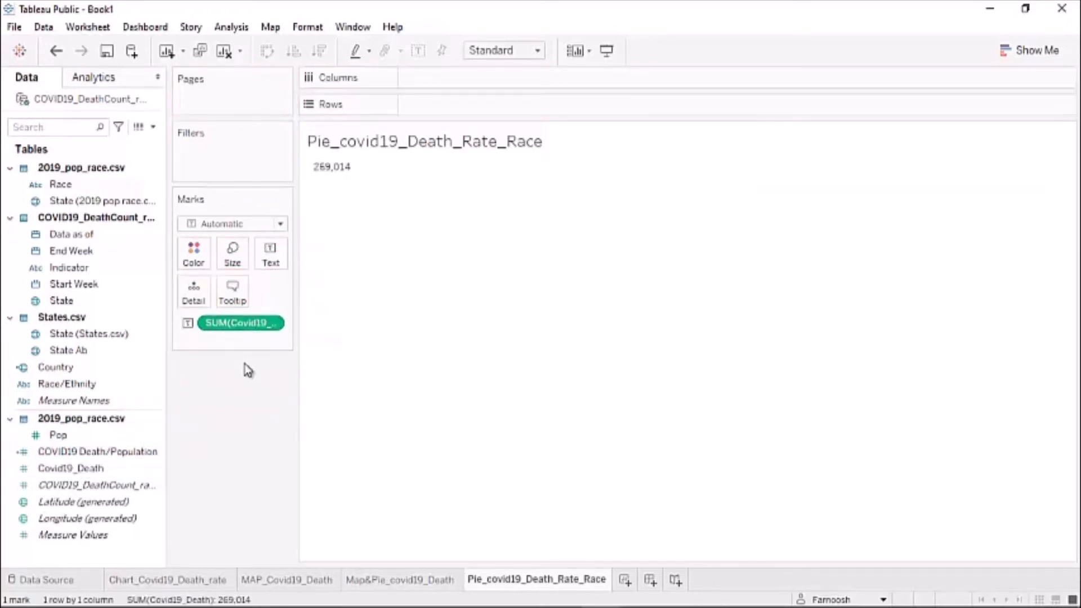
click(76, 454)
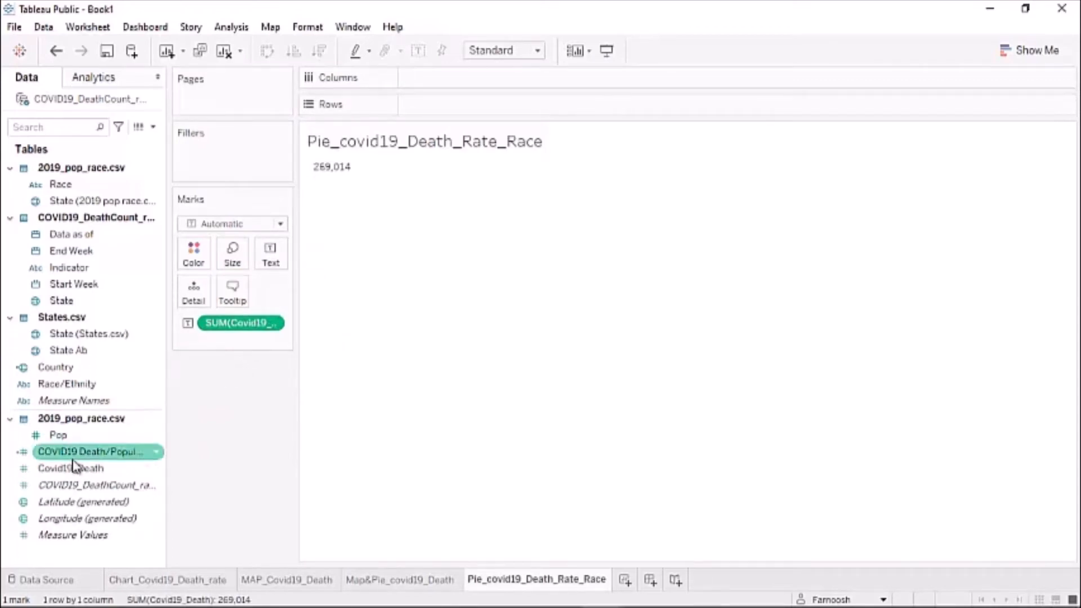
drag(74, 467, 233, 255)
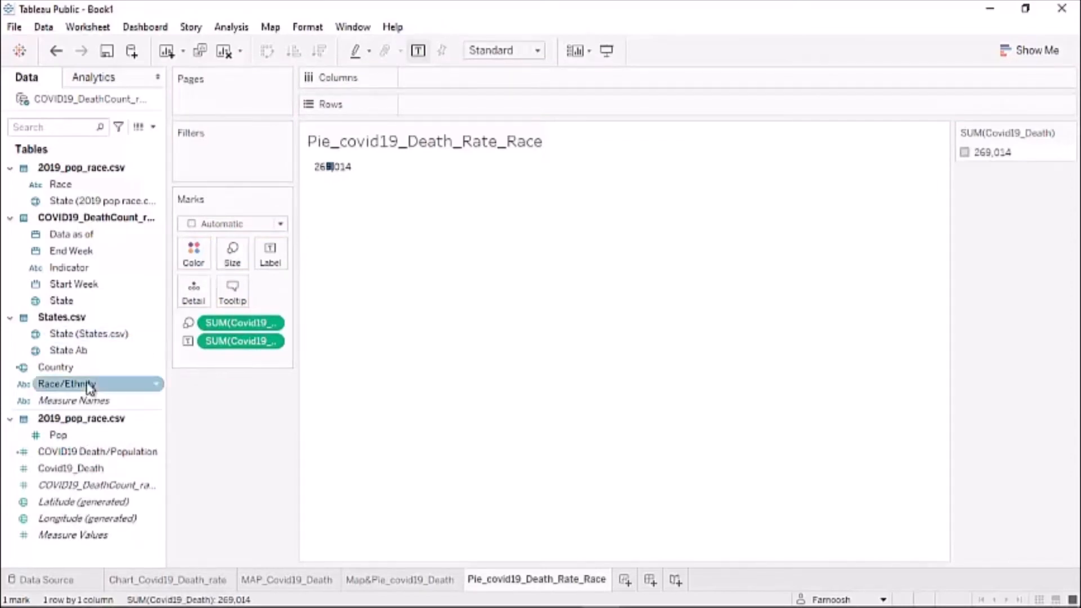
Color the marks by Race/Ethnity and change the mark type to Pie
drag(80, 384, 195, 258)
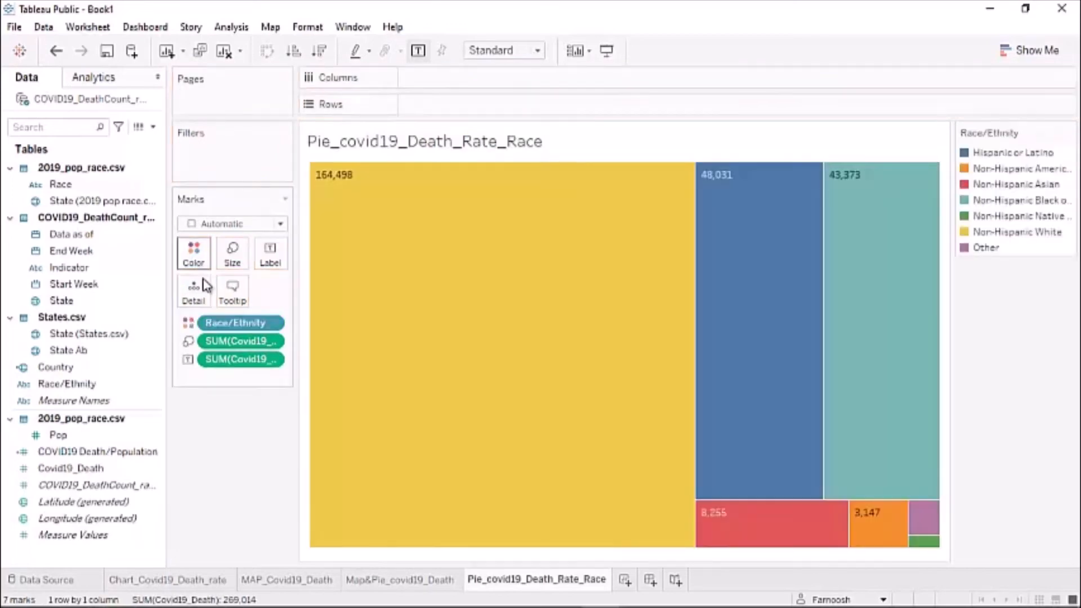
click(281, 224)
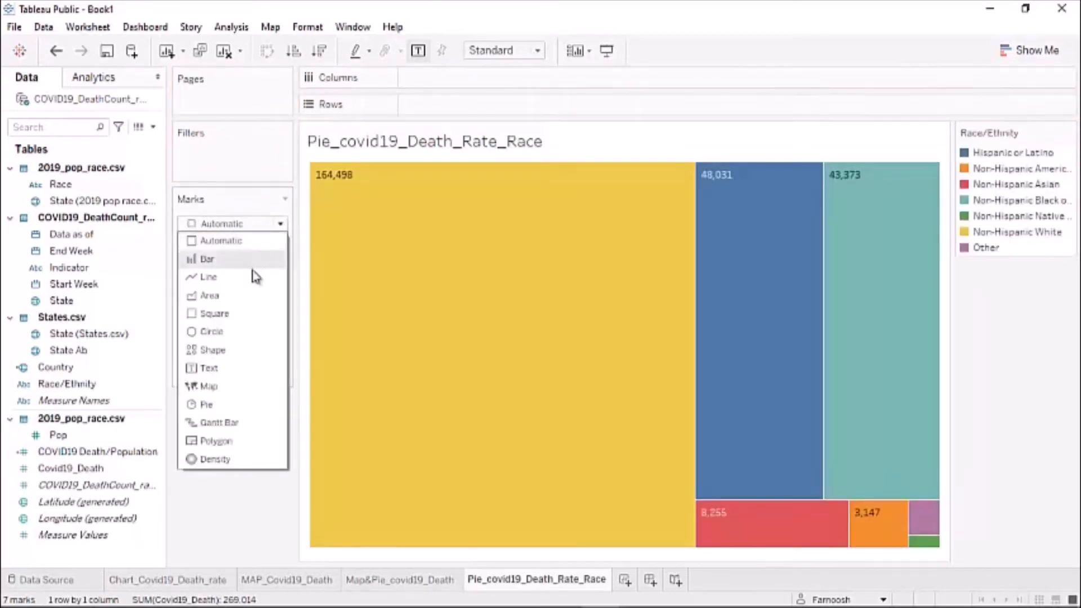
click(205, 403)
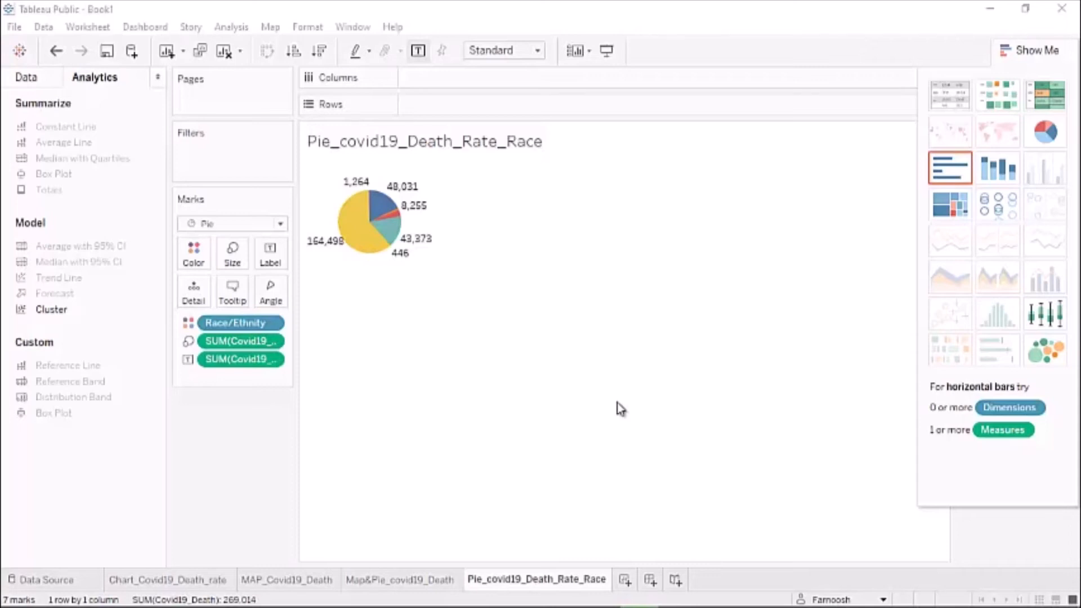
Add a new worksheet named Treemap_covid19 Death/population
click(624, 581)
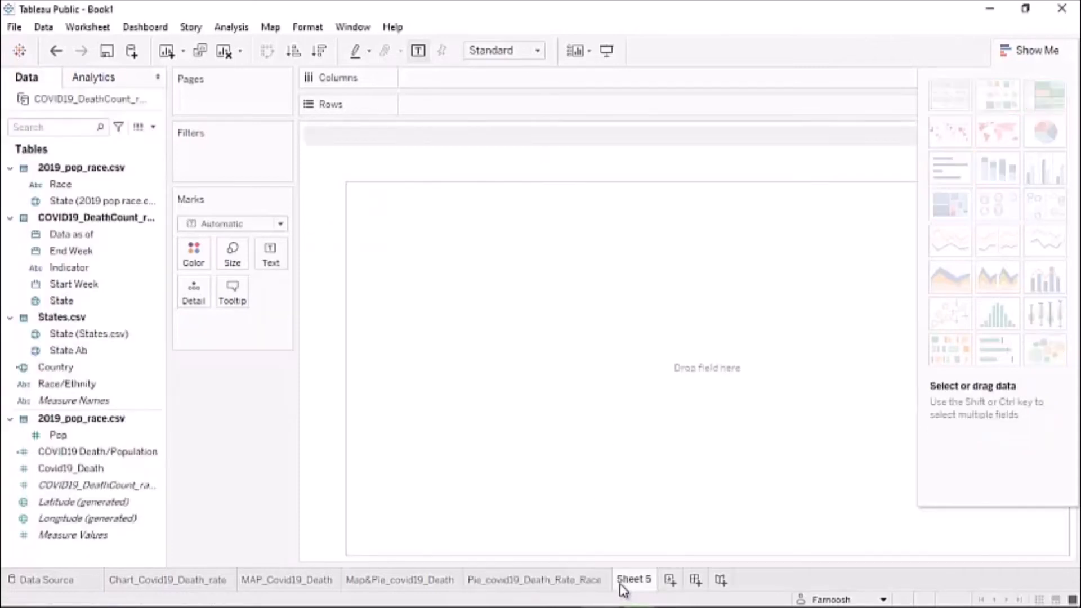
double_click(631, 582)
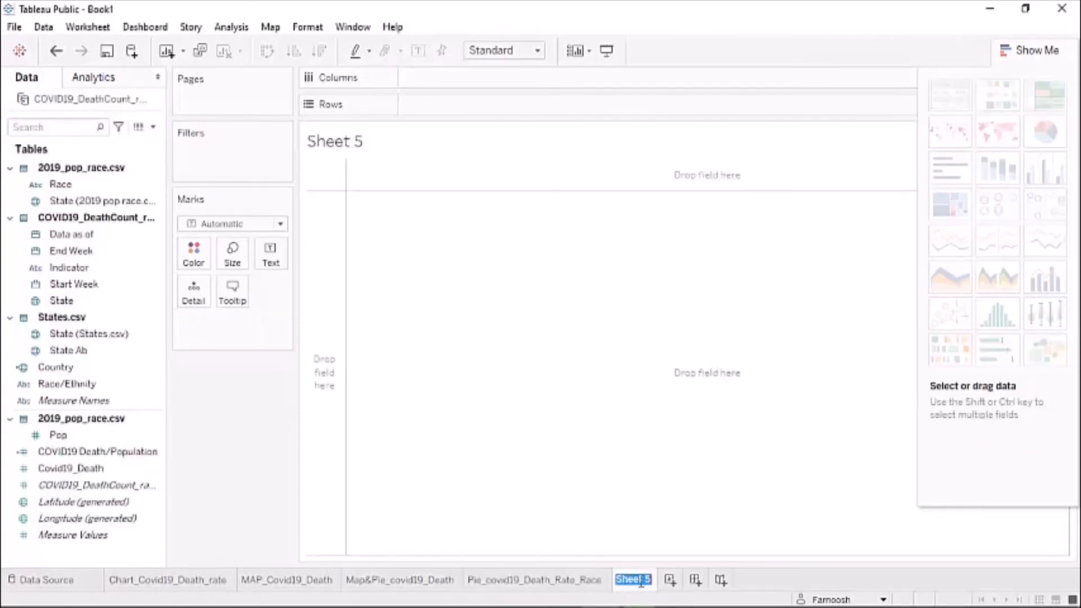
text(Treemap)
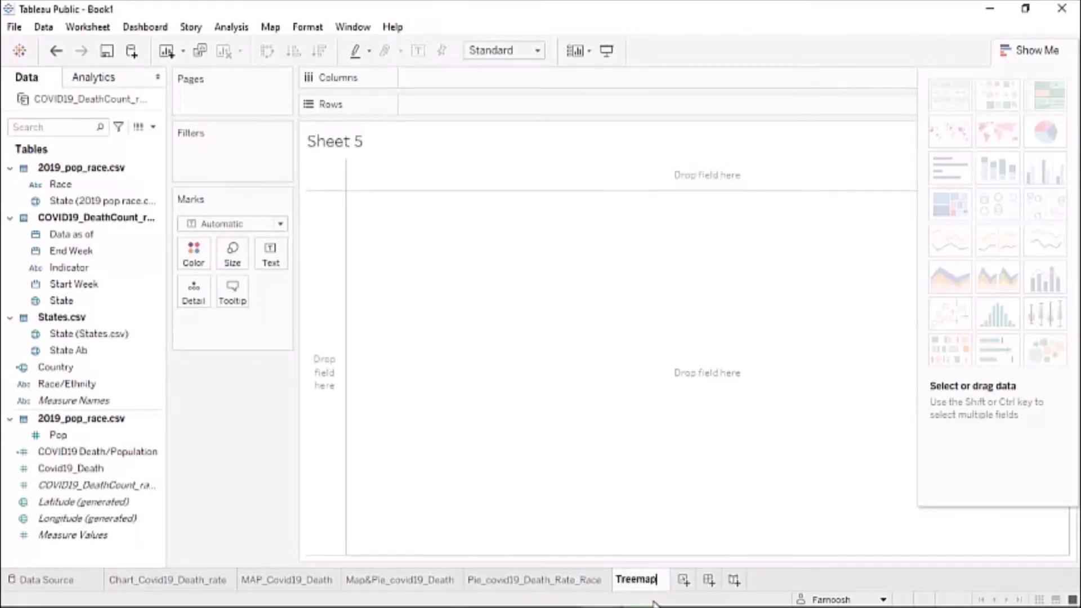
text(_)
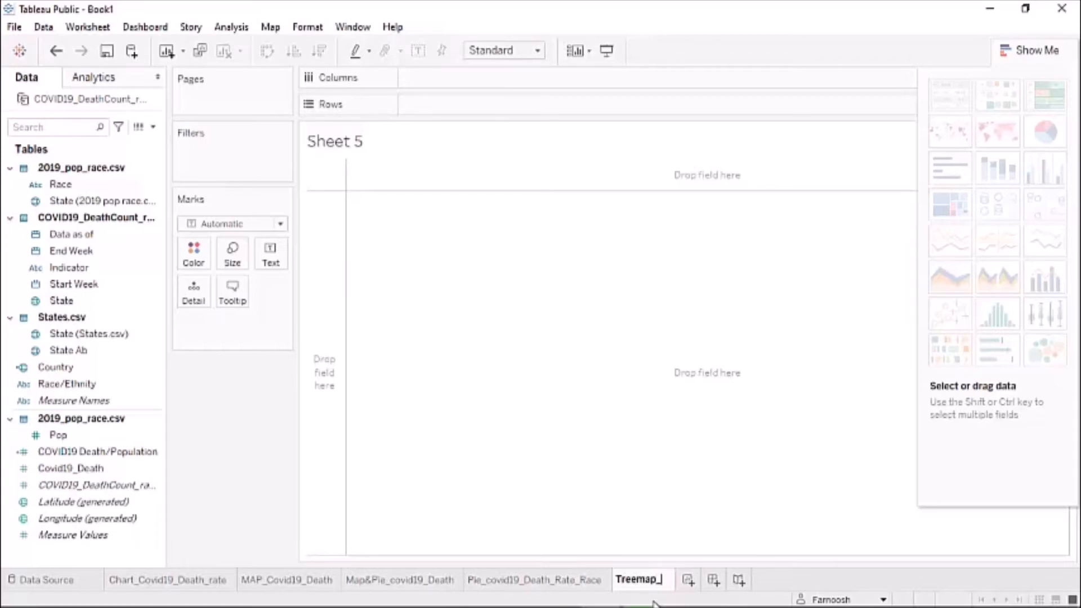
text(covid19)
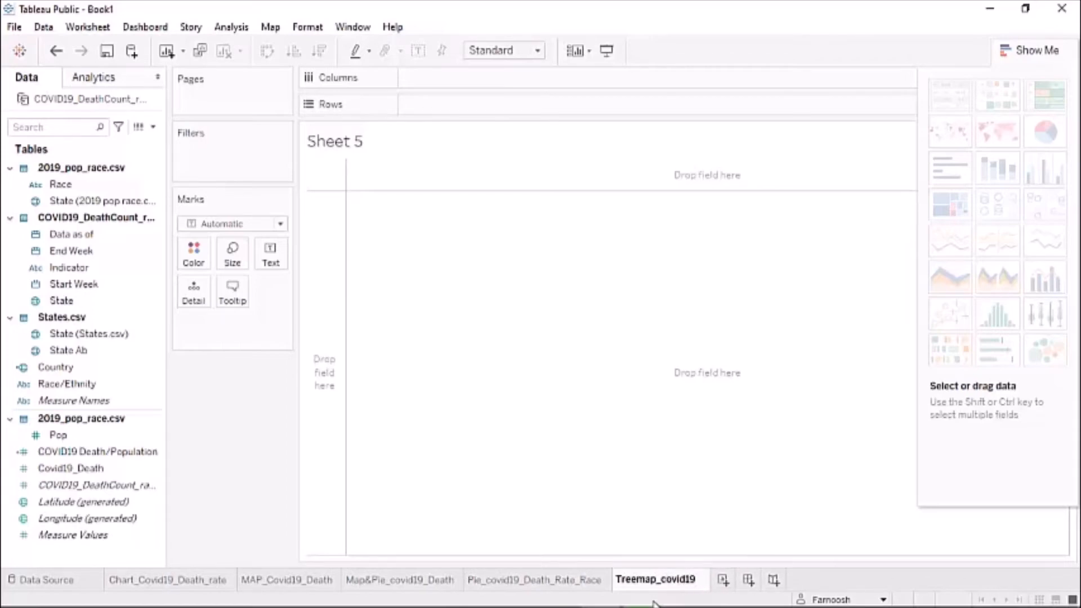
text( Death)
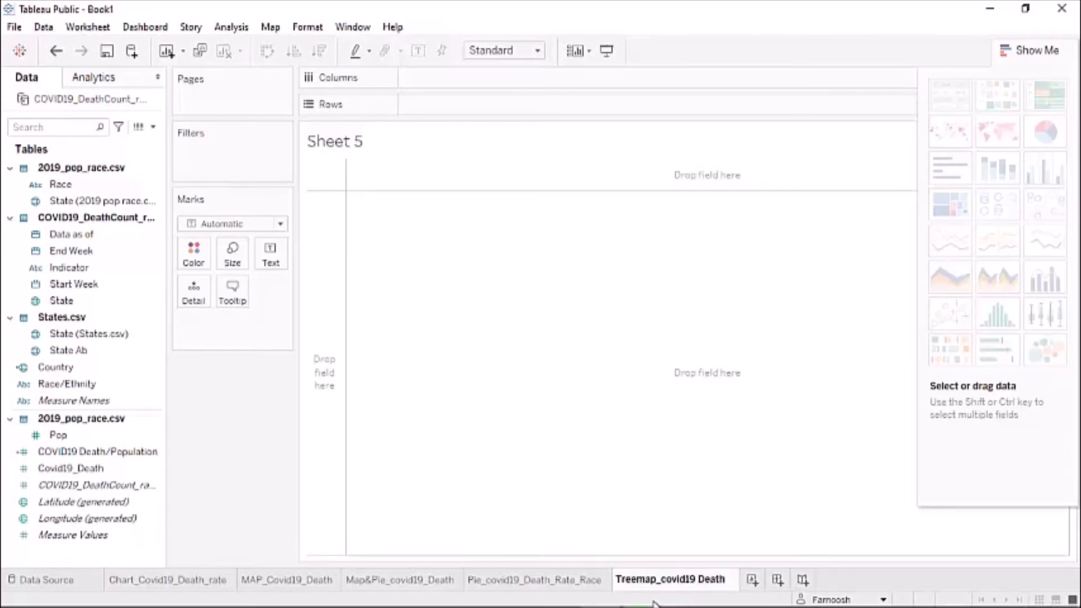
text(/popul)
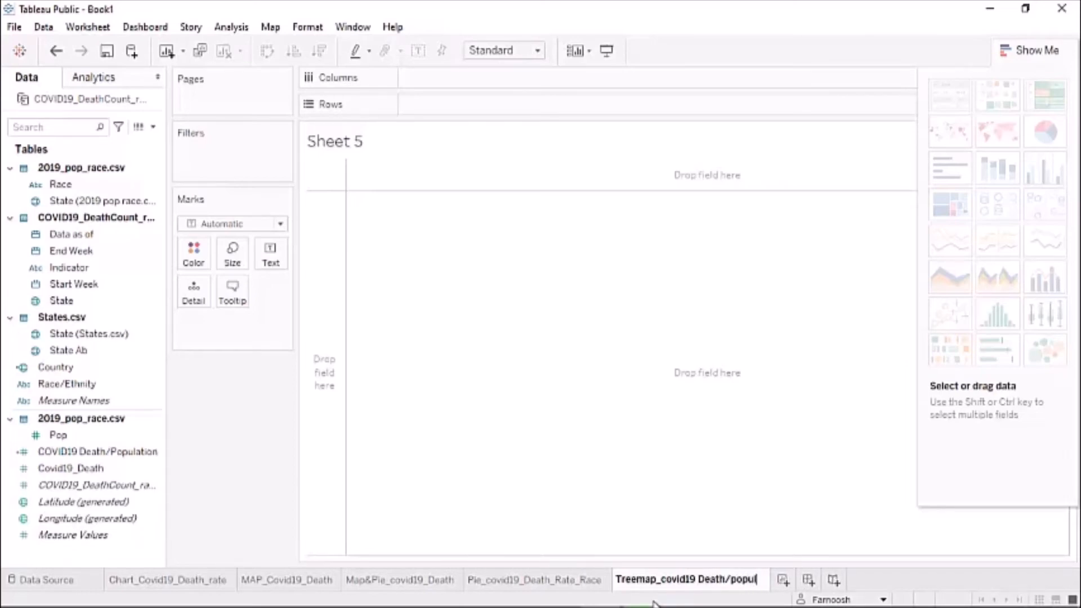
text(ation)
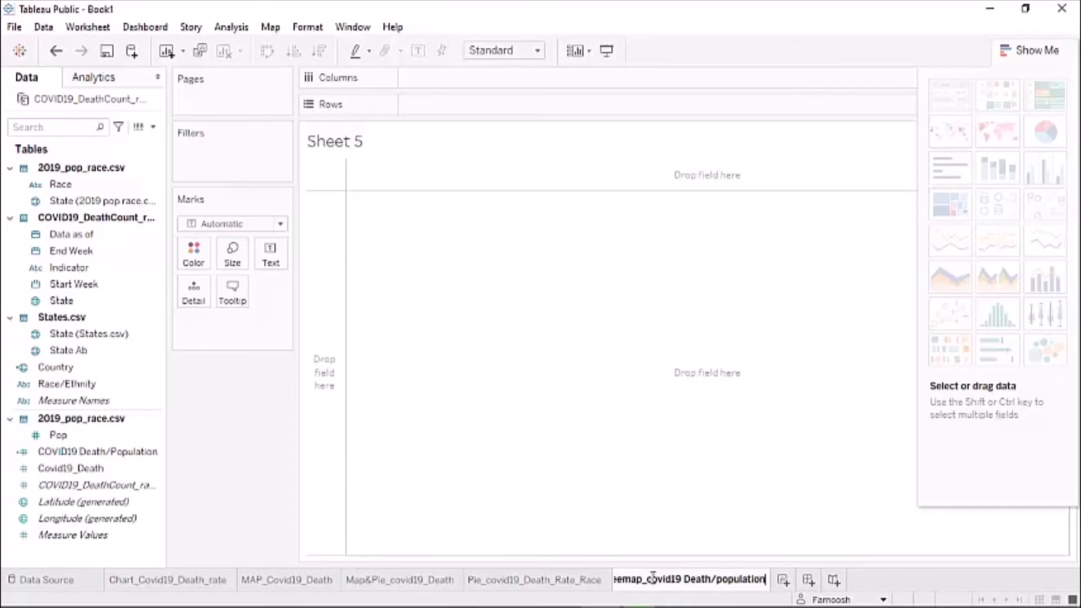
click(632, 498)
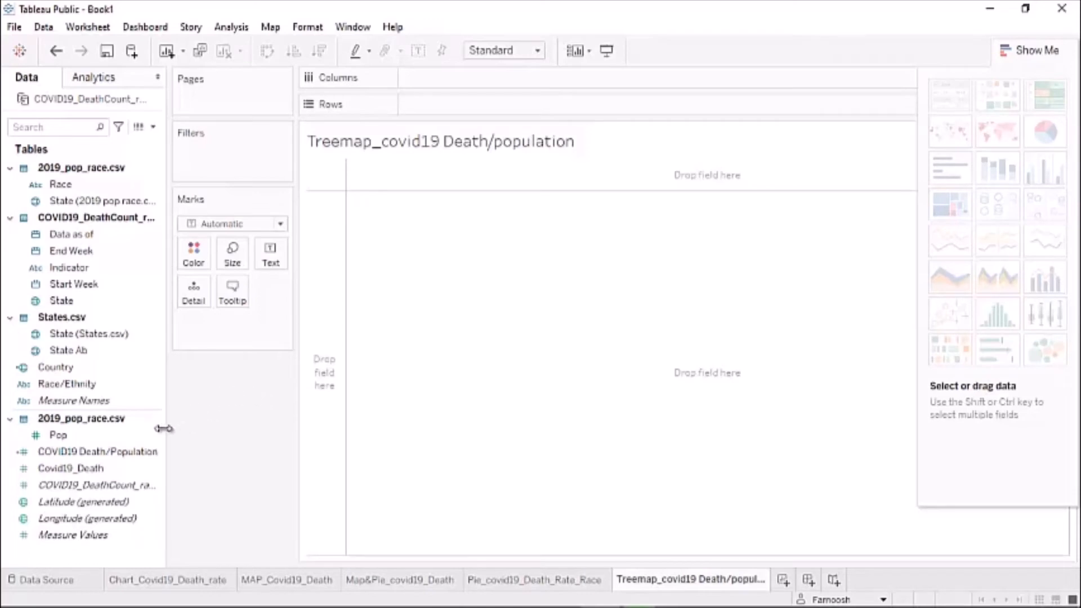
Add COVID19 Death/Population and Race/Ethnity to the empty treemap sheet's marks as text labels
click(129, 451)
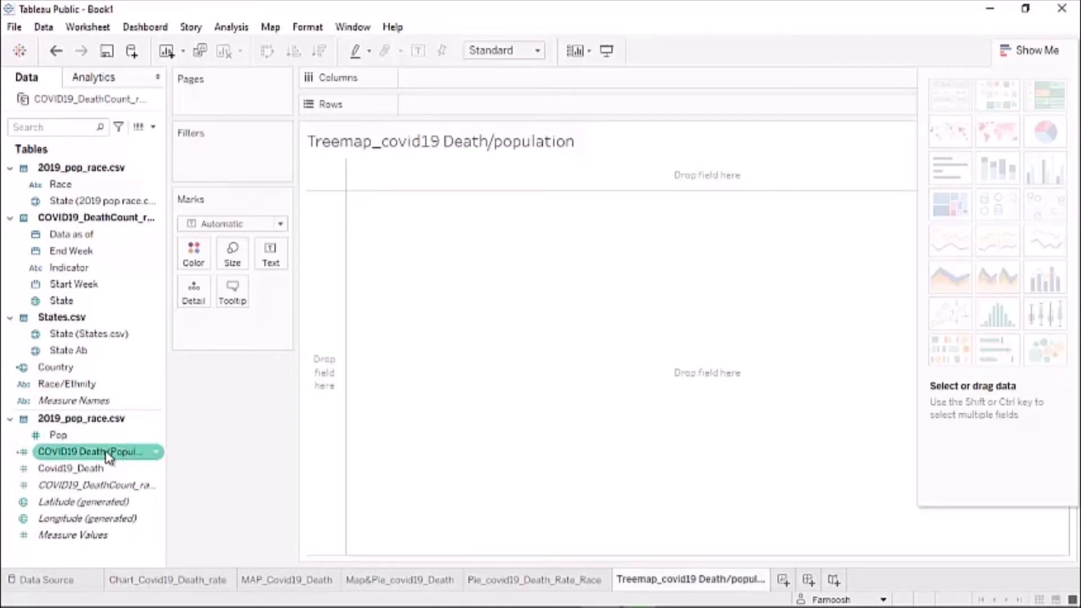
drag(108, 457, 272, 256)
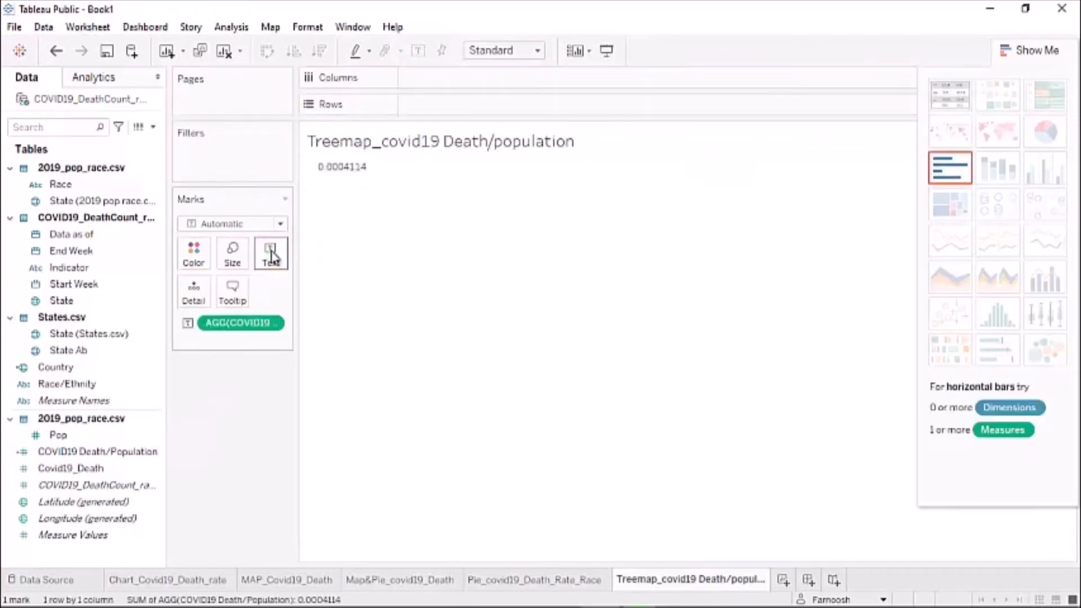
click(144, 350)
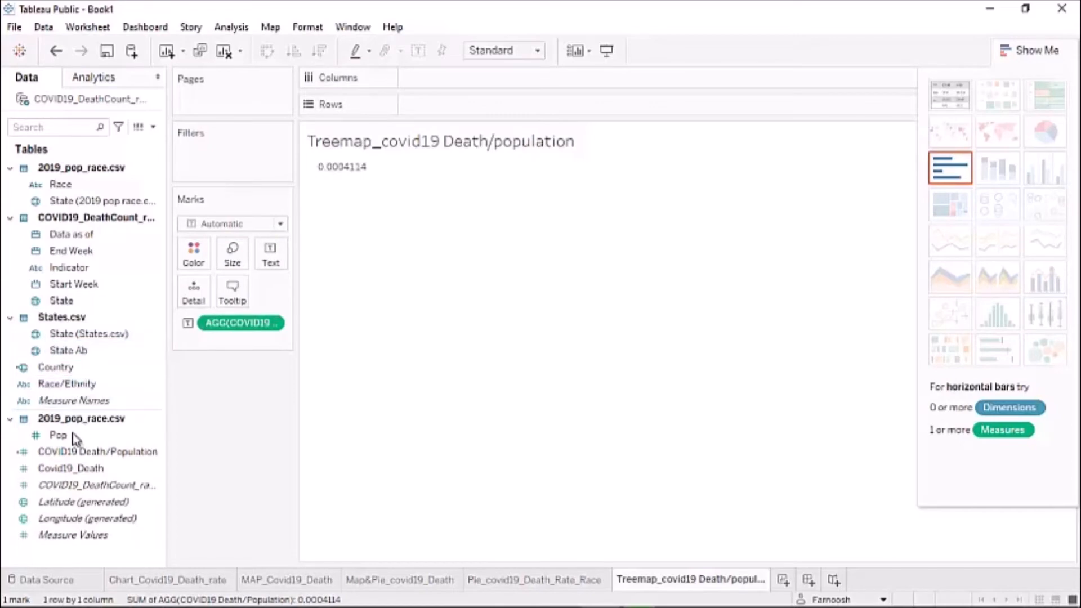
drag(83, 384, 274, 262)
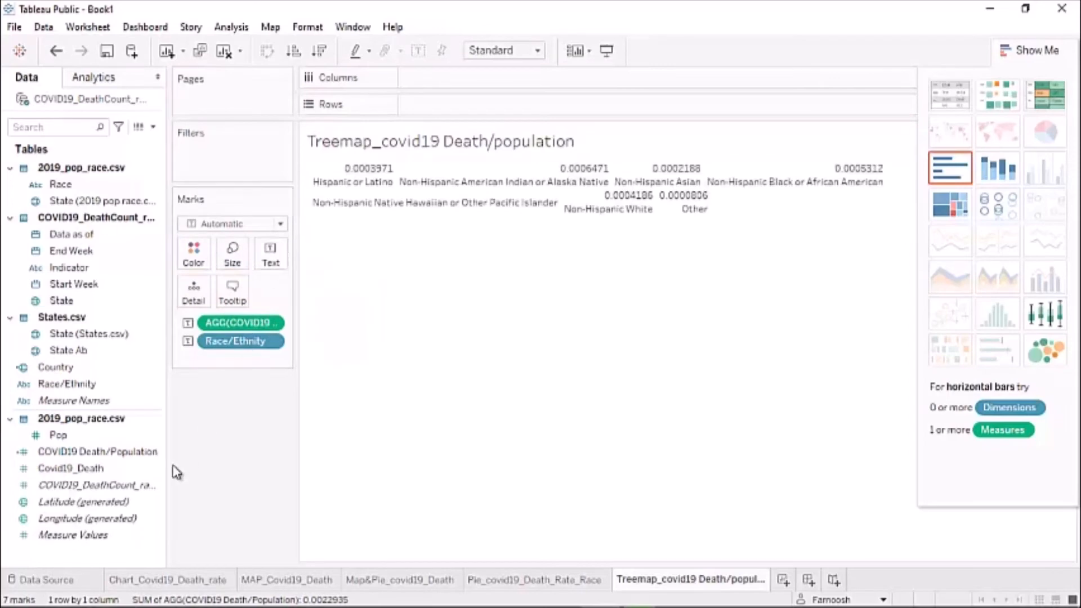
Color the marks by Race and size them by COVID19 Death/Population to form the treemap
click(66, 188)
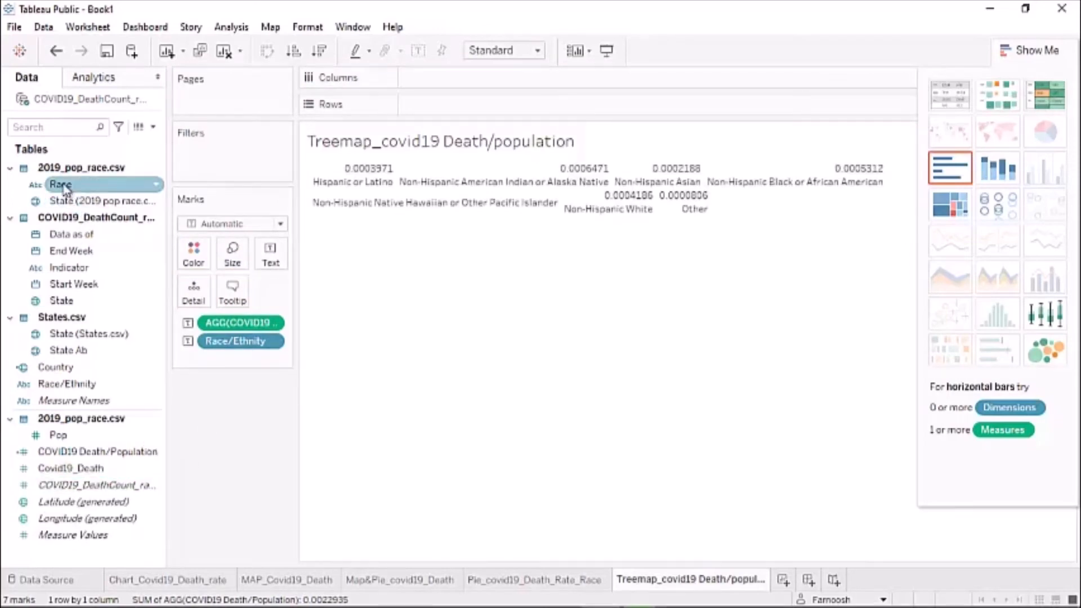
drag(66, 188, 191, 259)
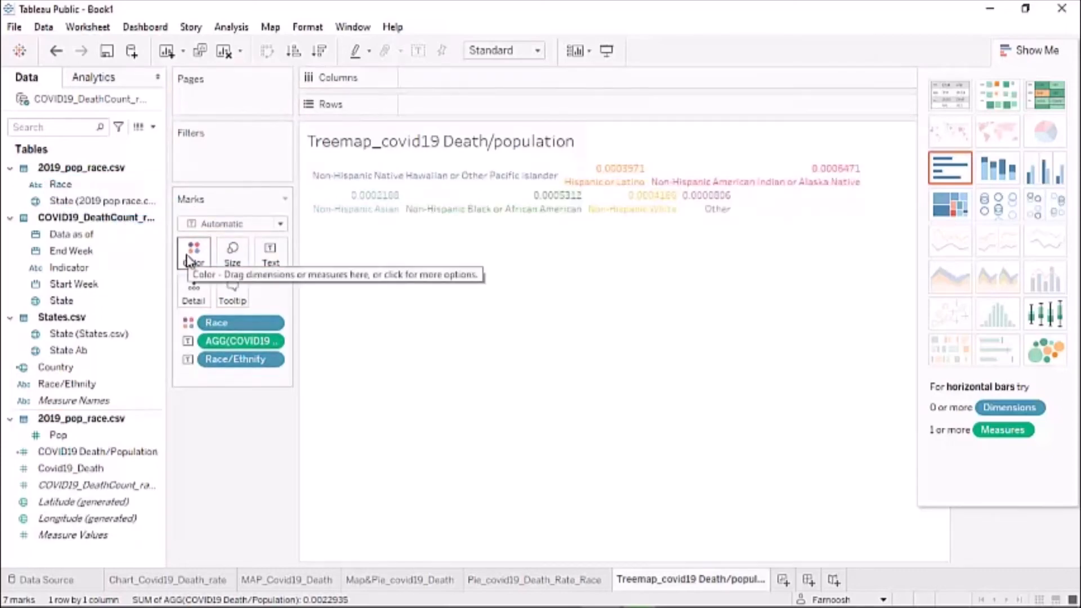
click(89, 452)
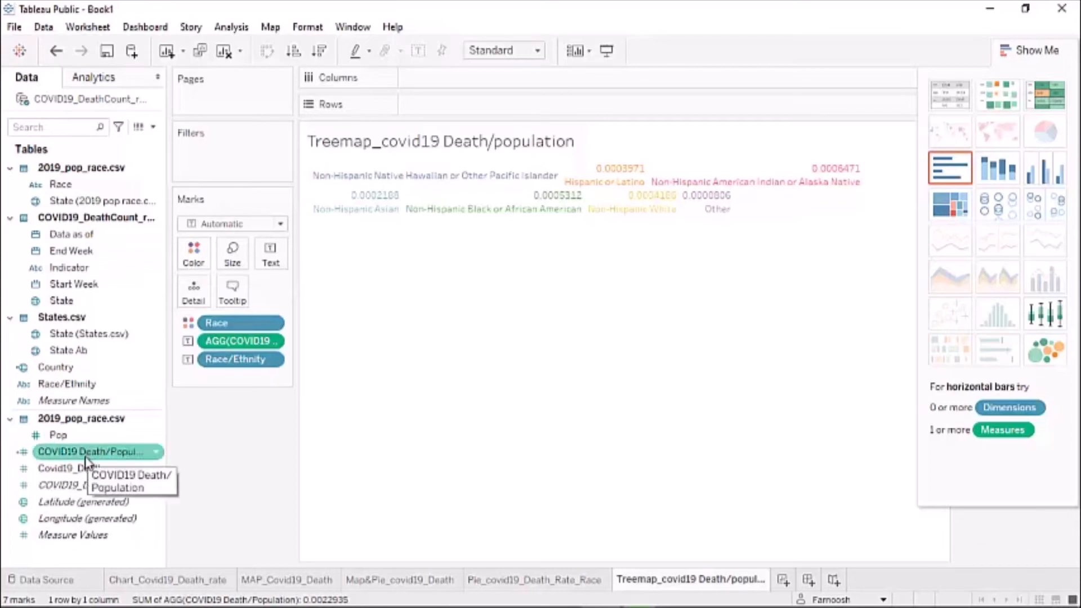
drag(86, 454, 234, 260)
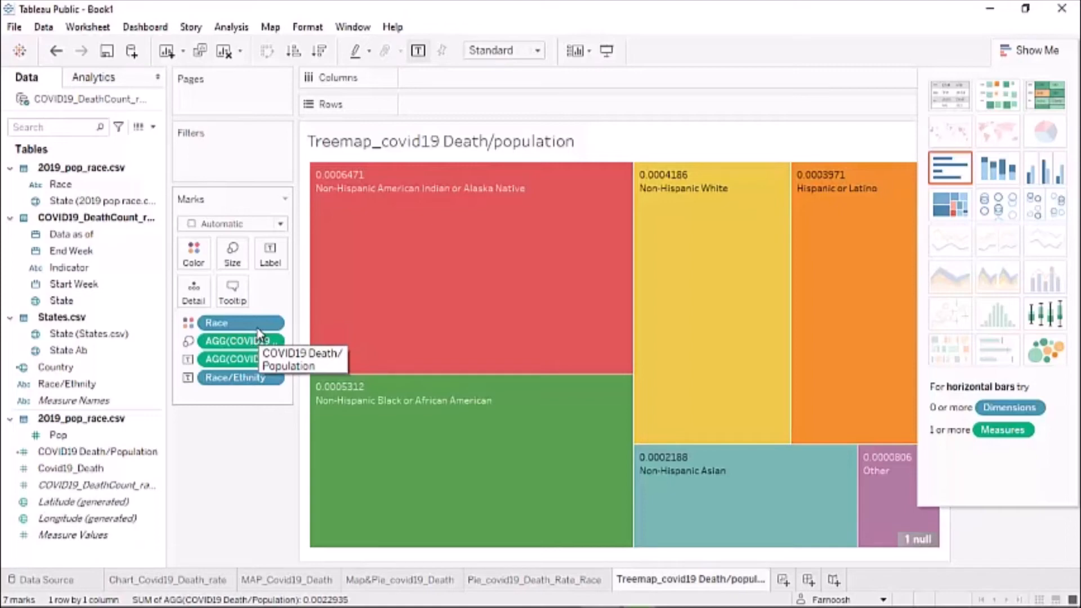
Format the COVID19 Death/Population label values as percentages with 2 decimal places
mouse_move(341, 212)
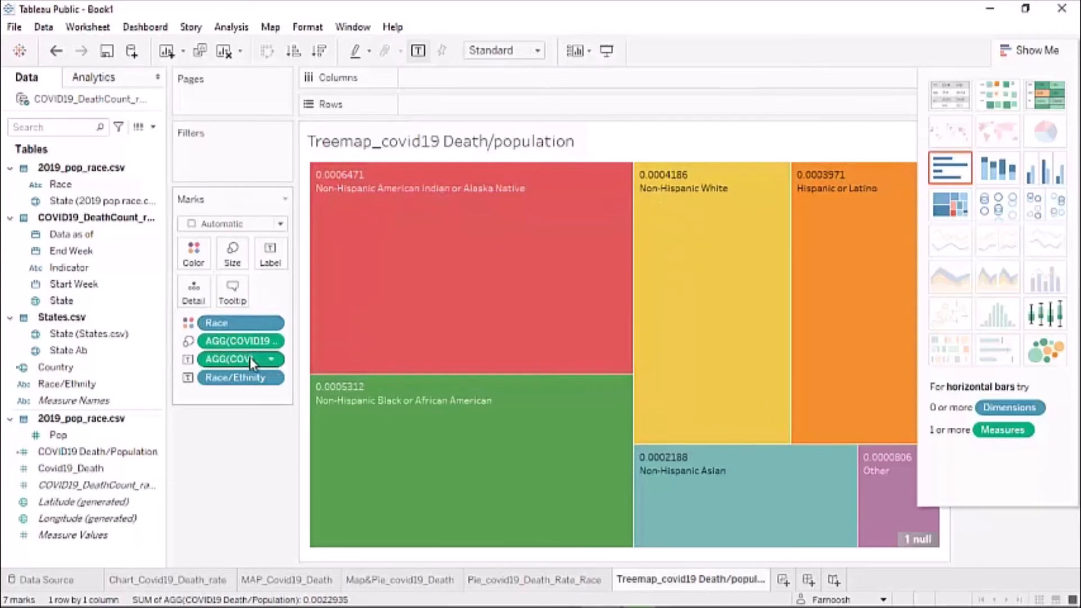
click(273, 360)
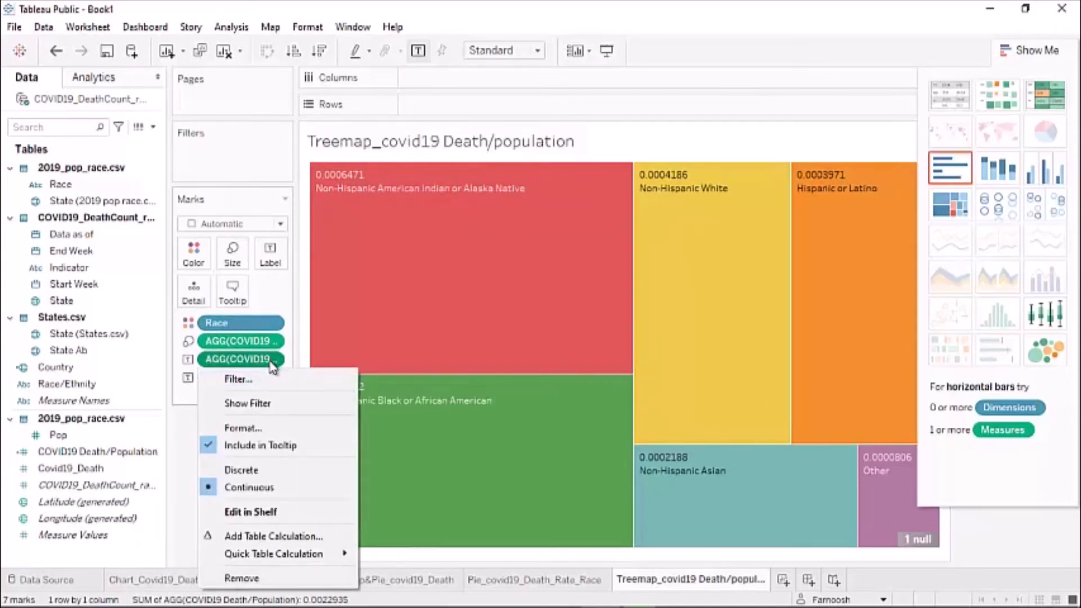
click(230, 431)
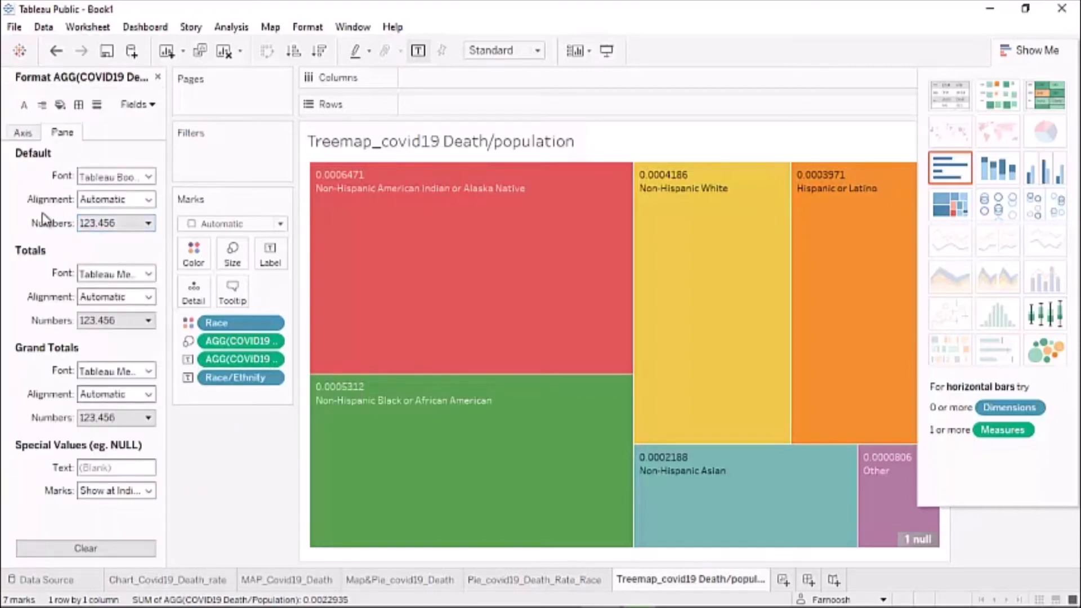
click(109, 224)
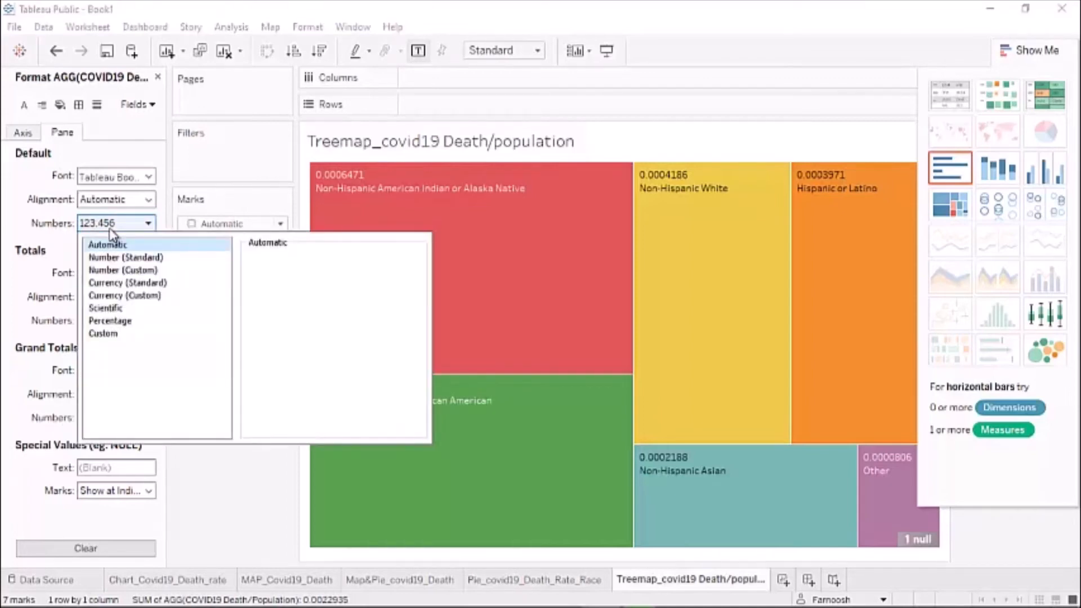
click(111, 322)
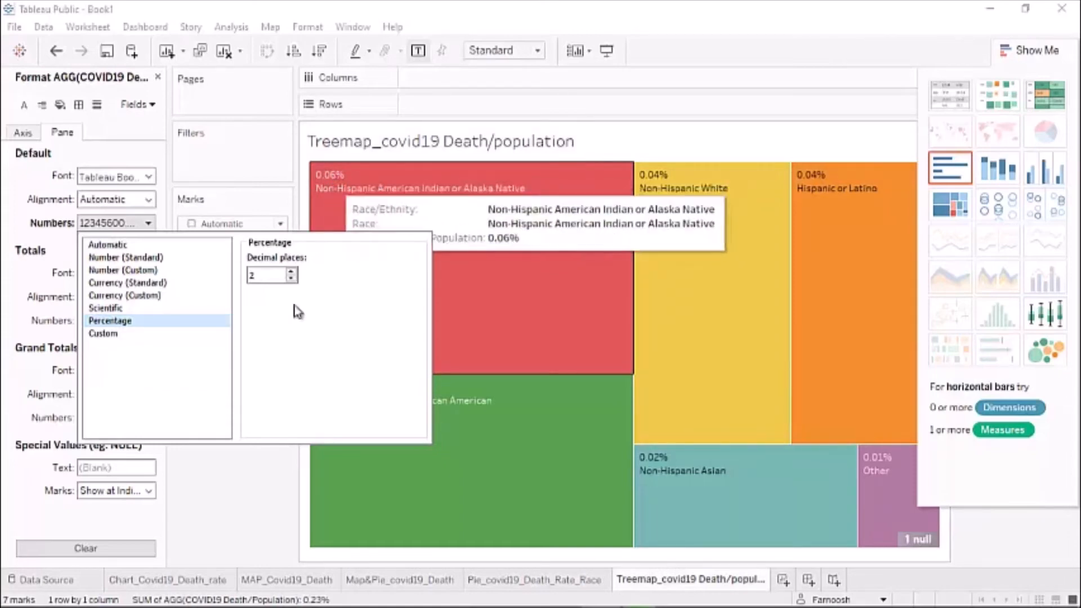
click(235, 468)
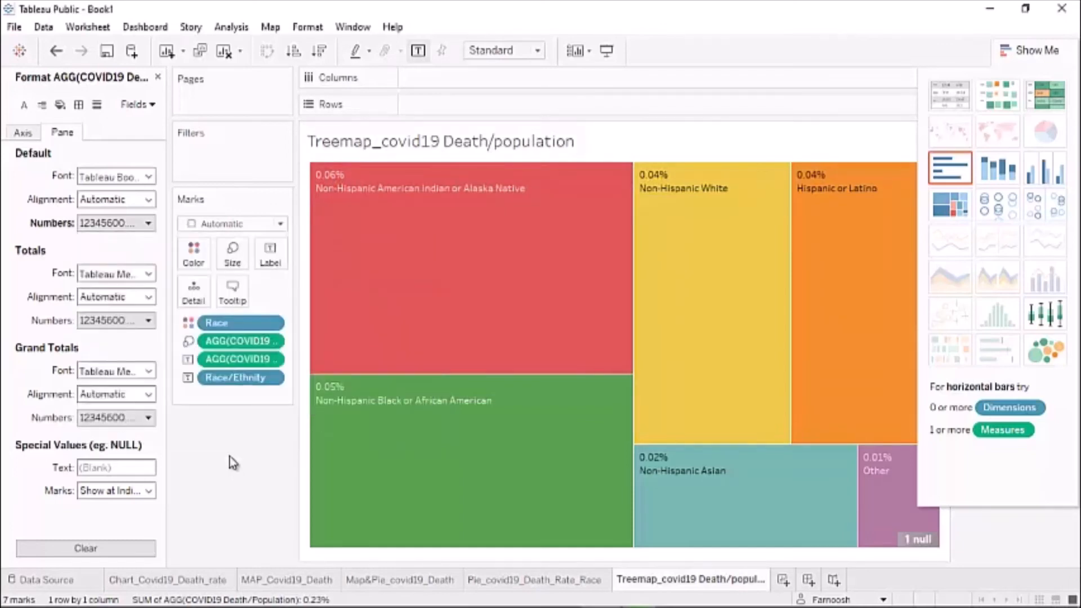
click(158, 77)
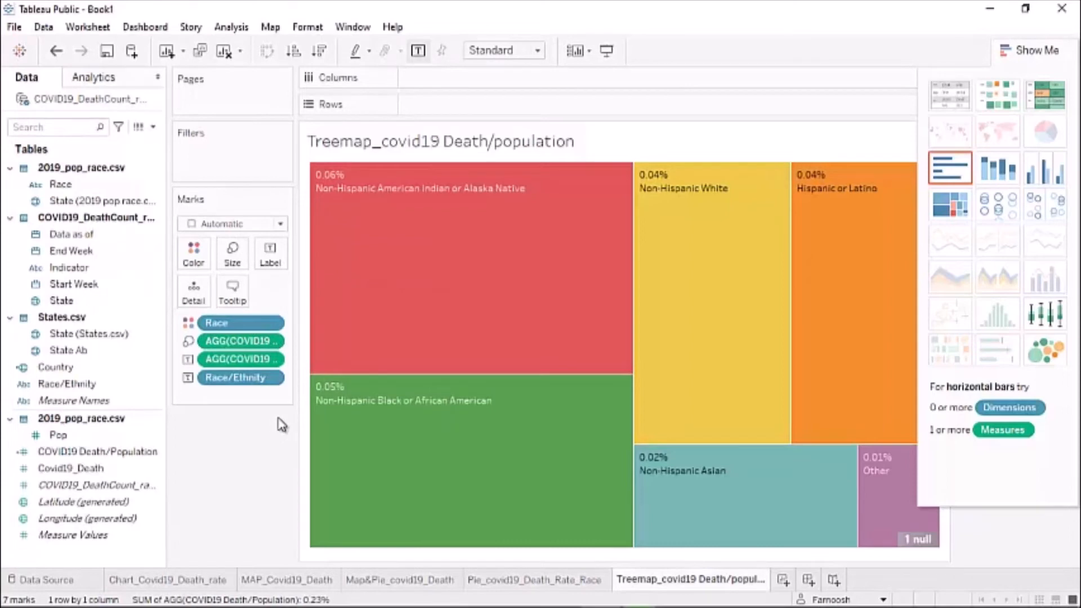
Align the treemap's mark labels to the middle vertically and to the center horizontally
mouse_move(379, 306)
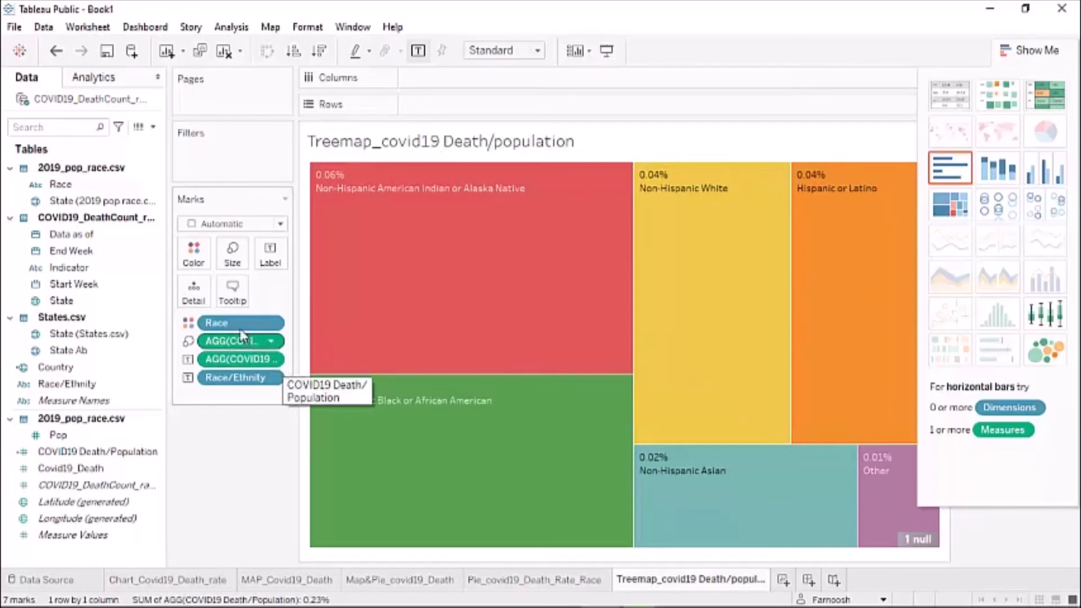
click(271, 259)
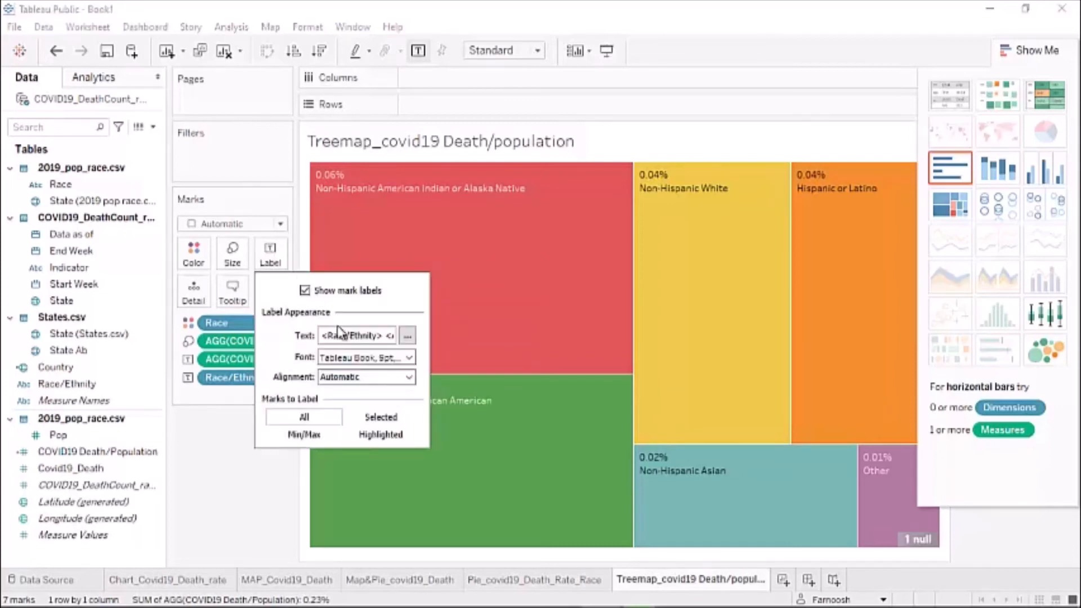
click(362, 376)
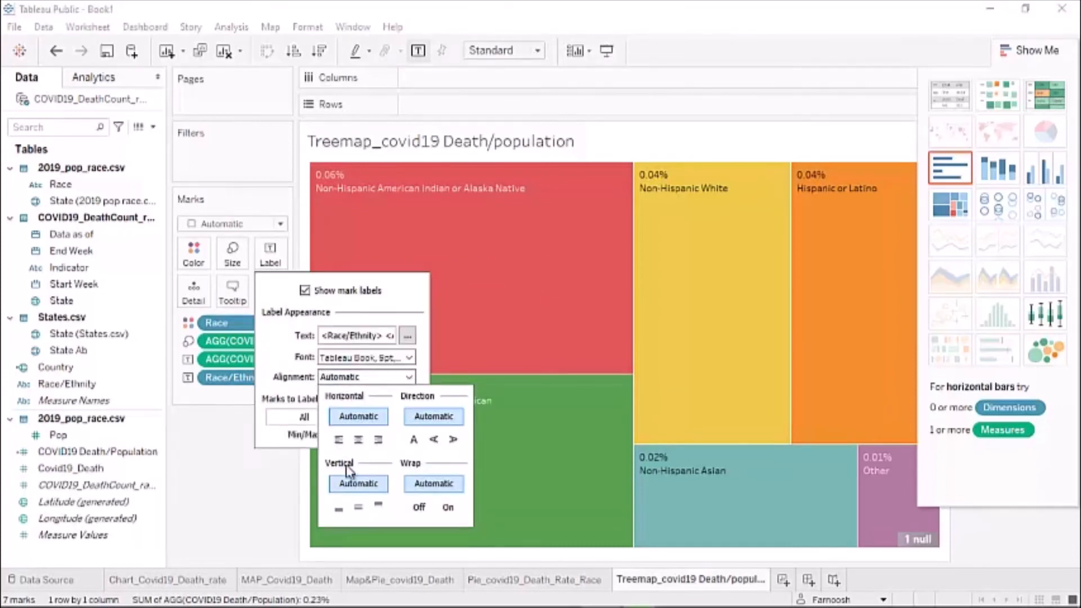
click(358, 510)
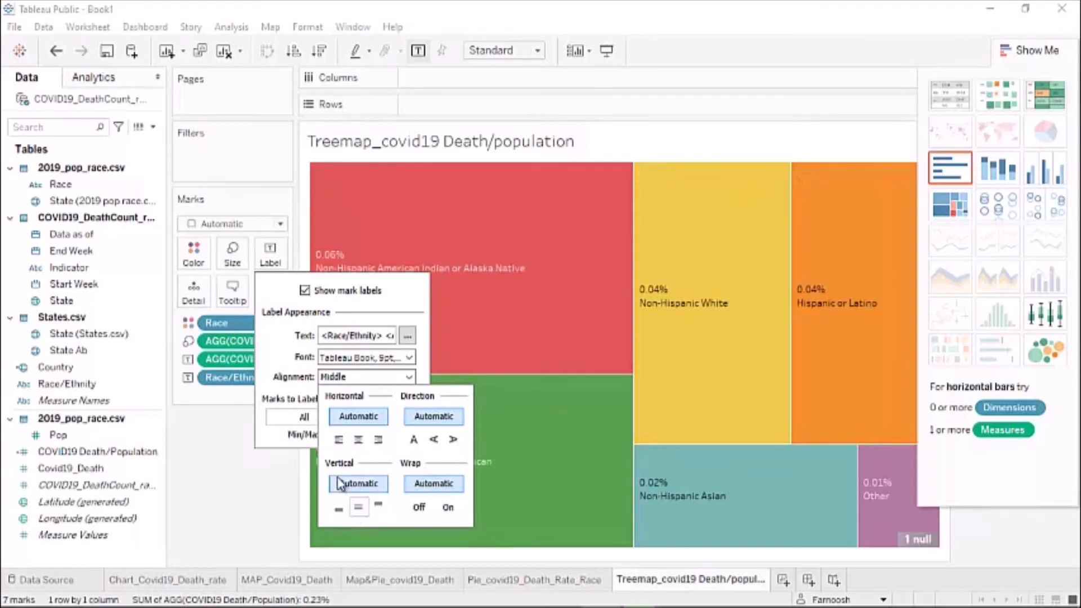
click(359, 440)
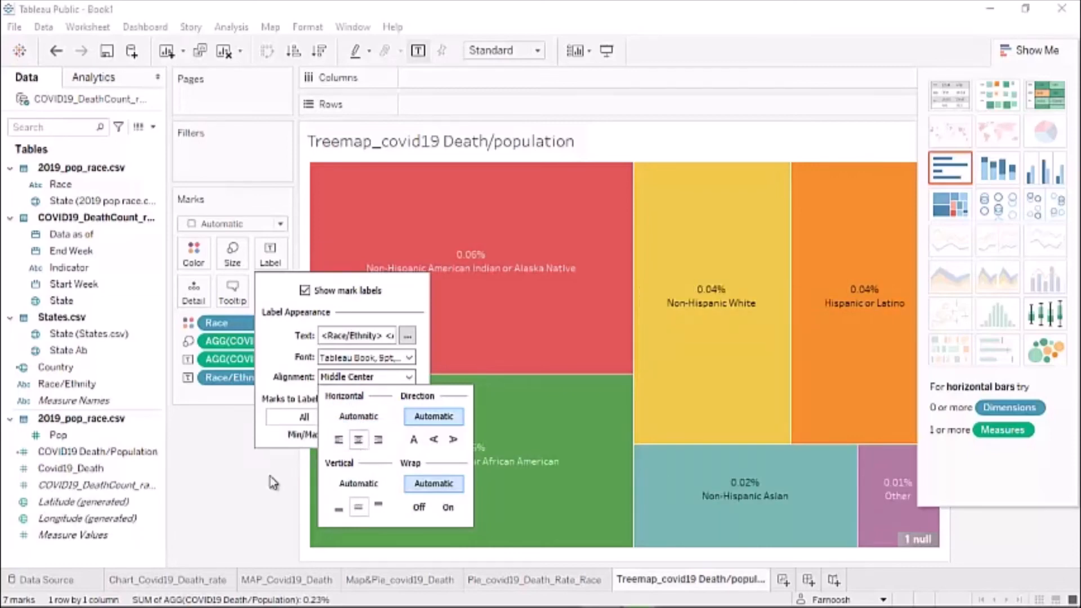
click(250, 492)
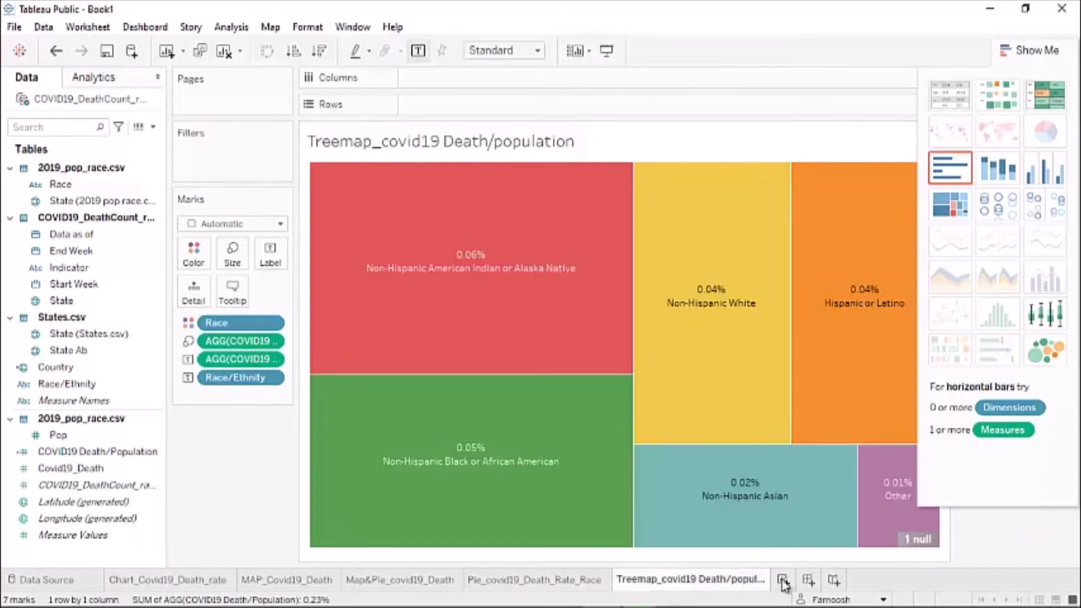
Add a new worksheet named Crosstab_Covid19&Population
click(783, 580)
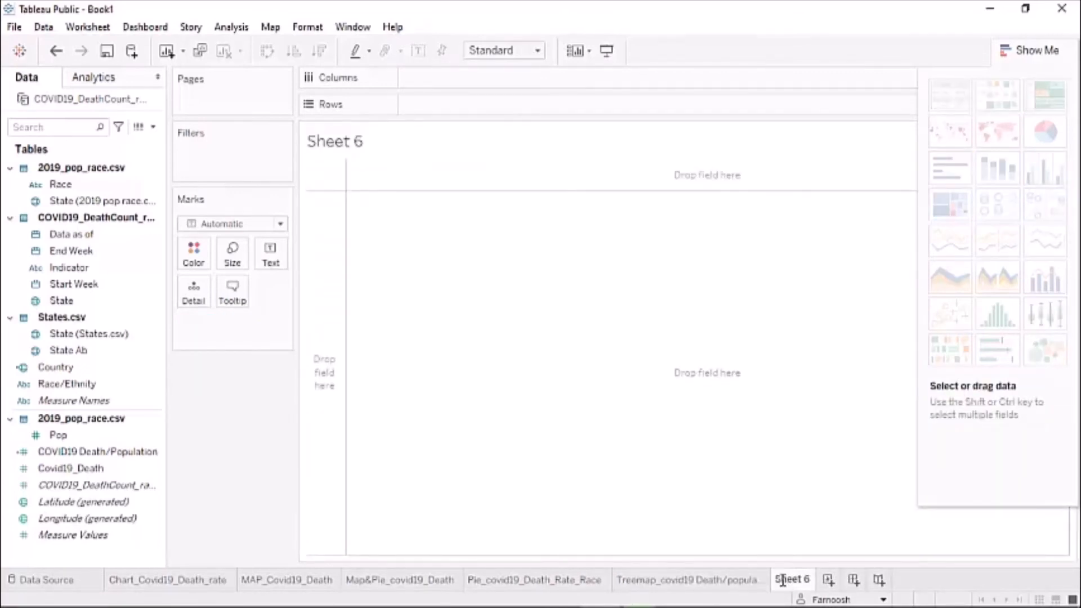
double_click(782, 581)
text(Crossta)
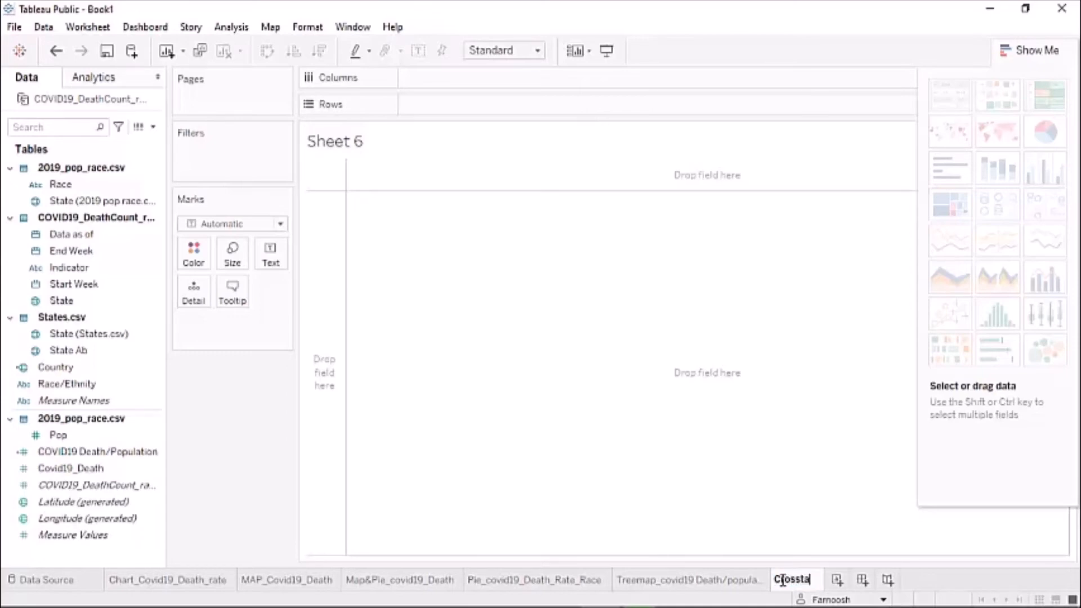
text(b_Co)
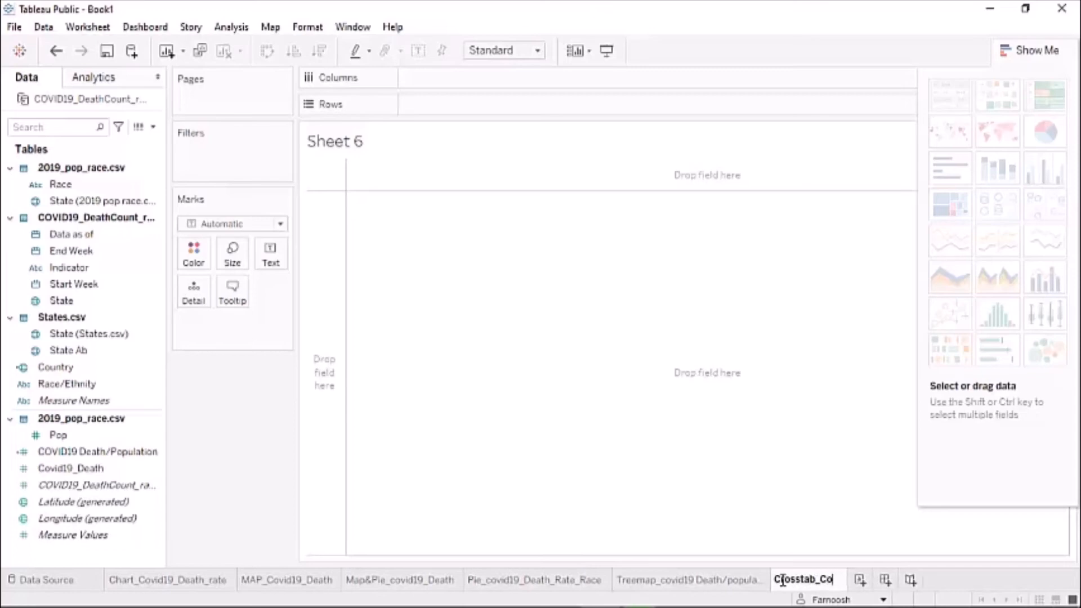
text(vid19)
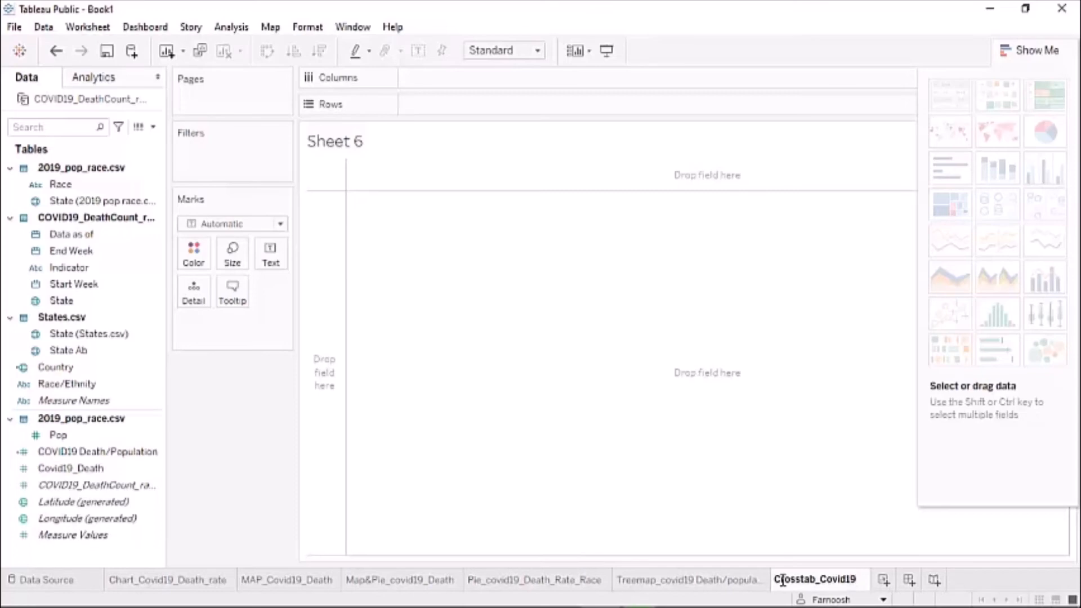
text(&Popu)
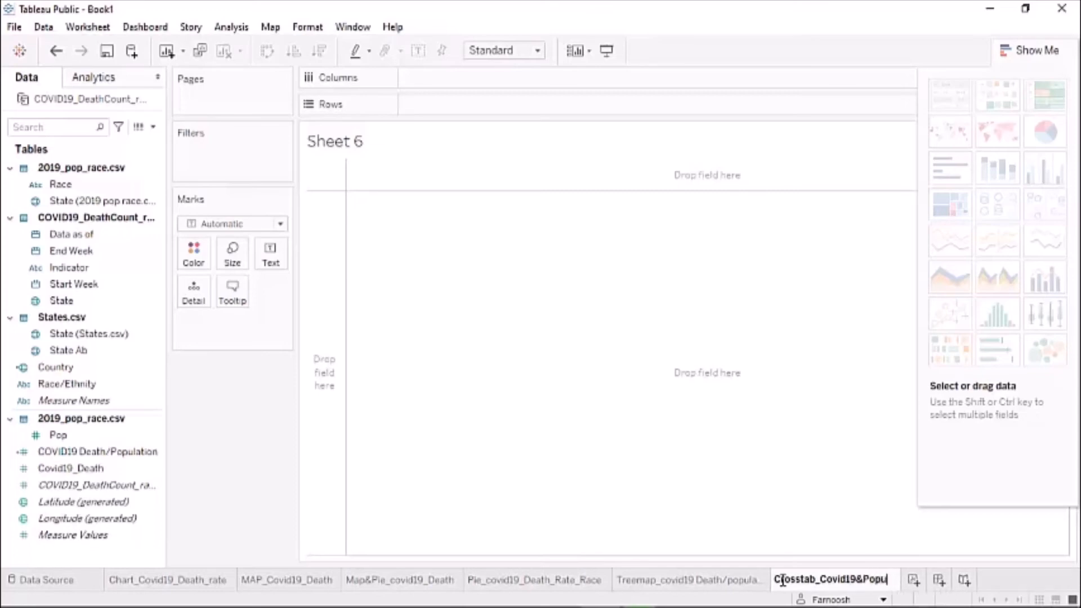
text(lation)
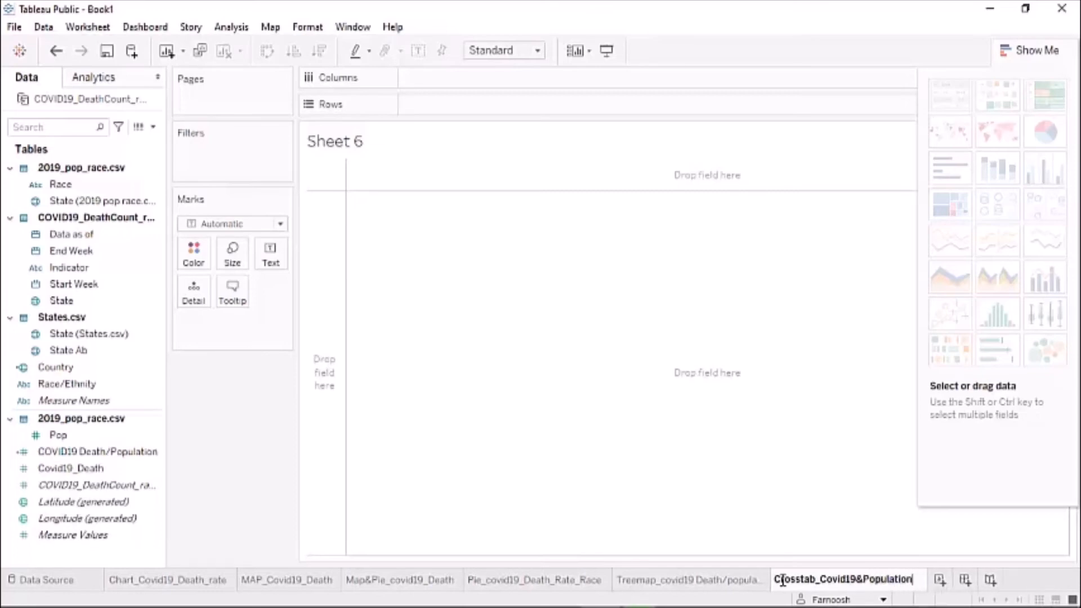
click(729, 541)
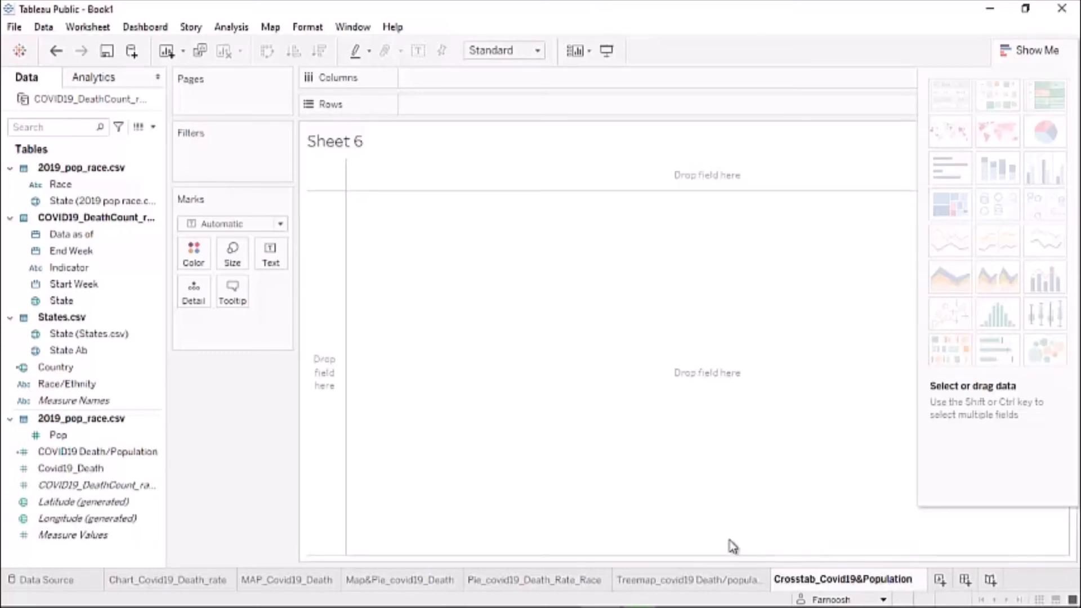
click(246, 417)
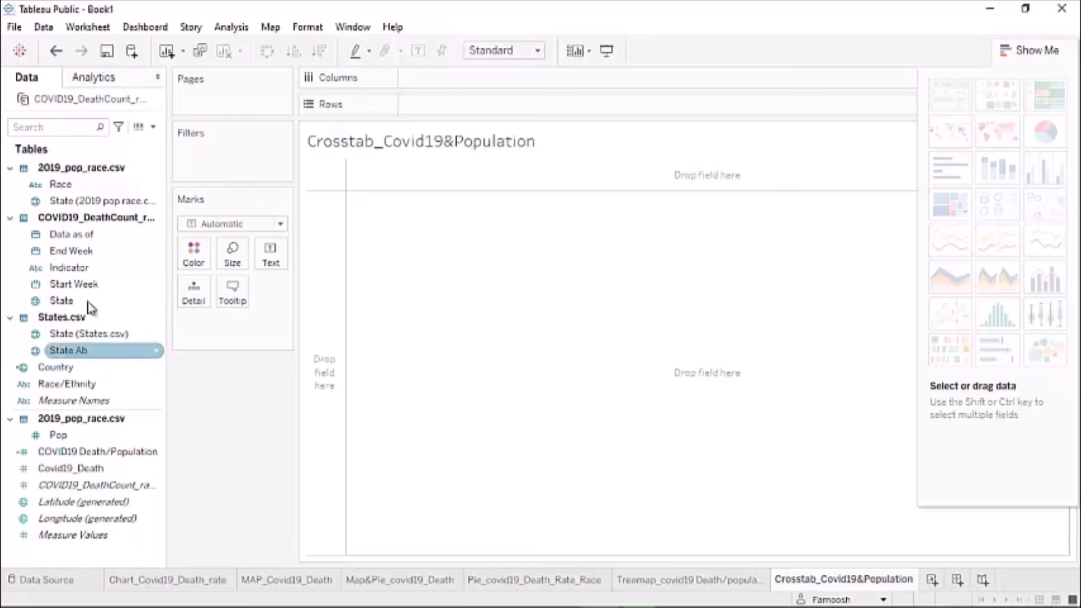
Place Pop, Covid19_Death and COVID19 Death/Population side by side as columns and break them down by State in the rows
click(59, 436)
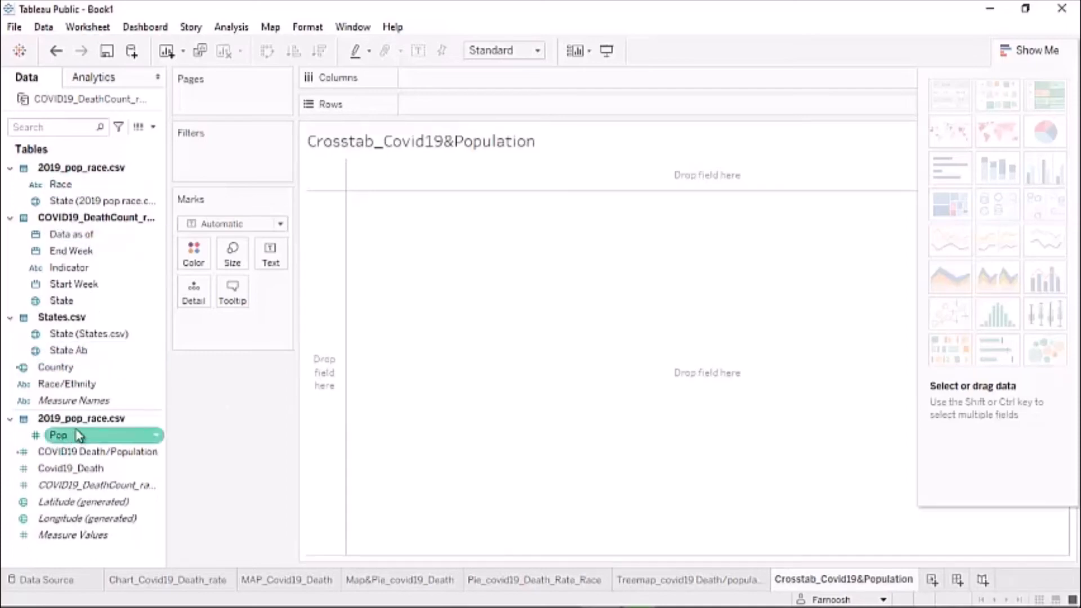
drag(79, 436, 429, 86)
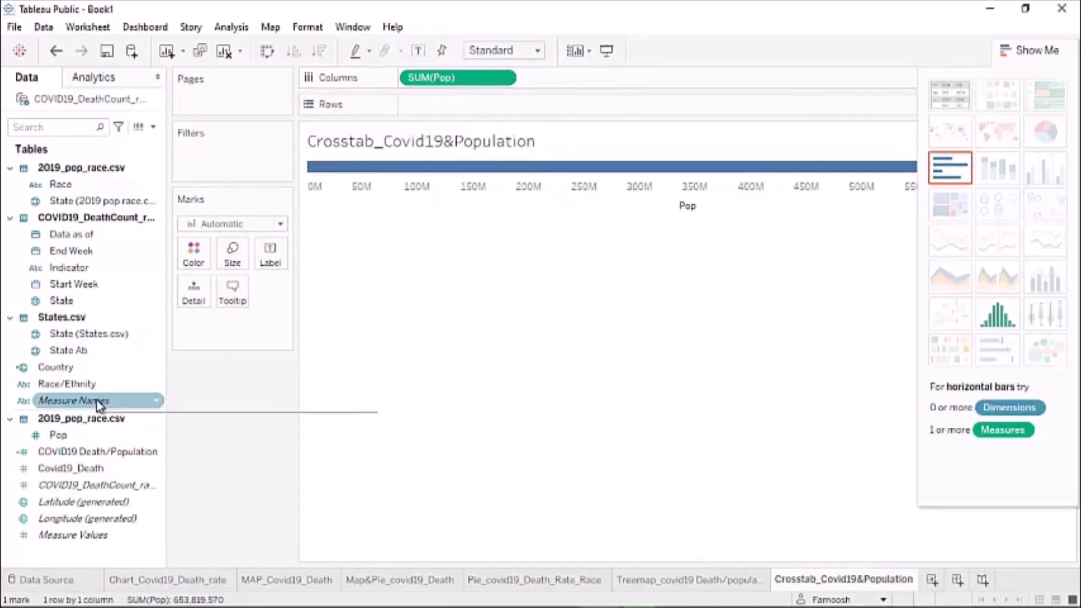
drag(66, 468, 552, 78)
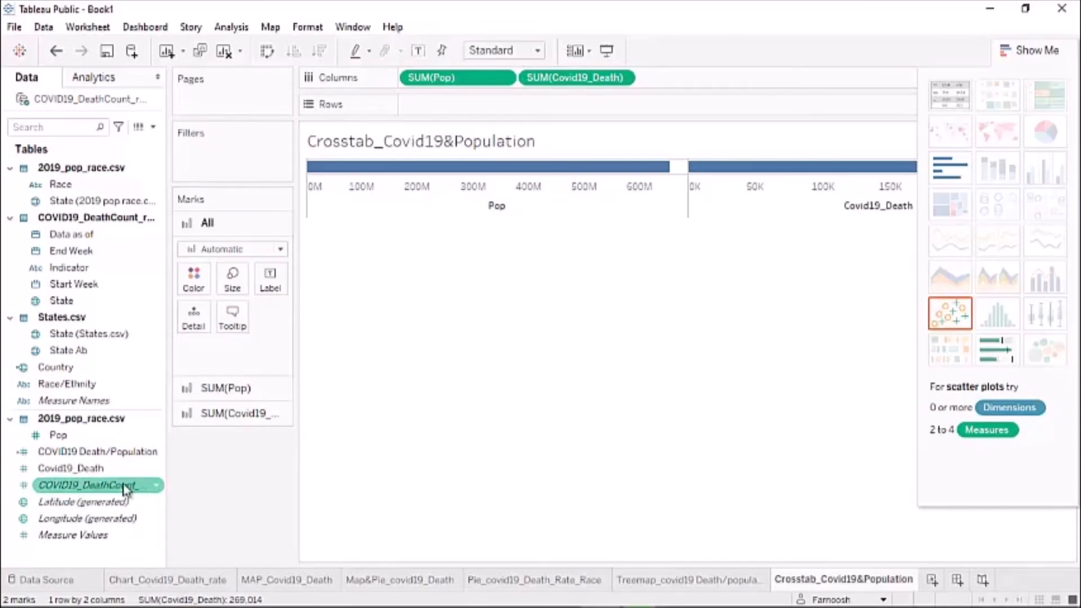
drag(125, 488, 722, 80)
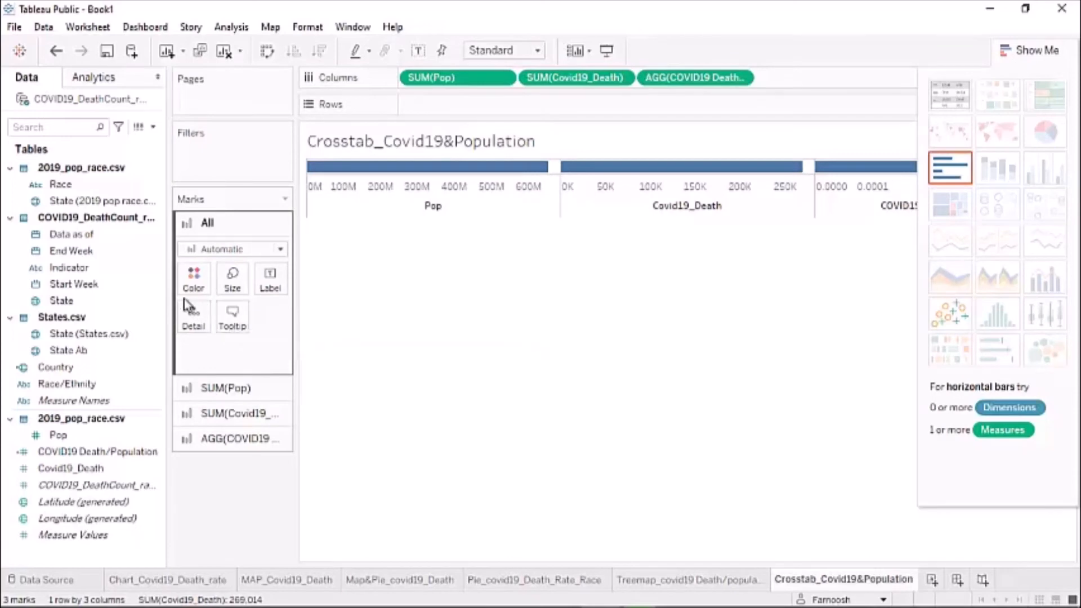
drag(80, 302, 442, 110)
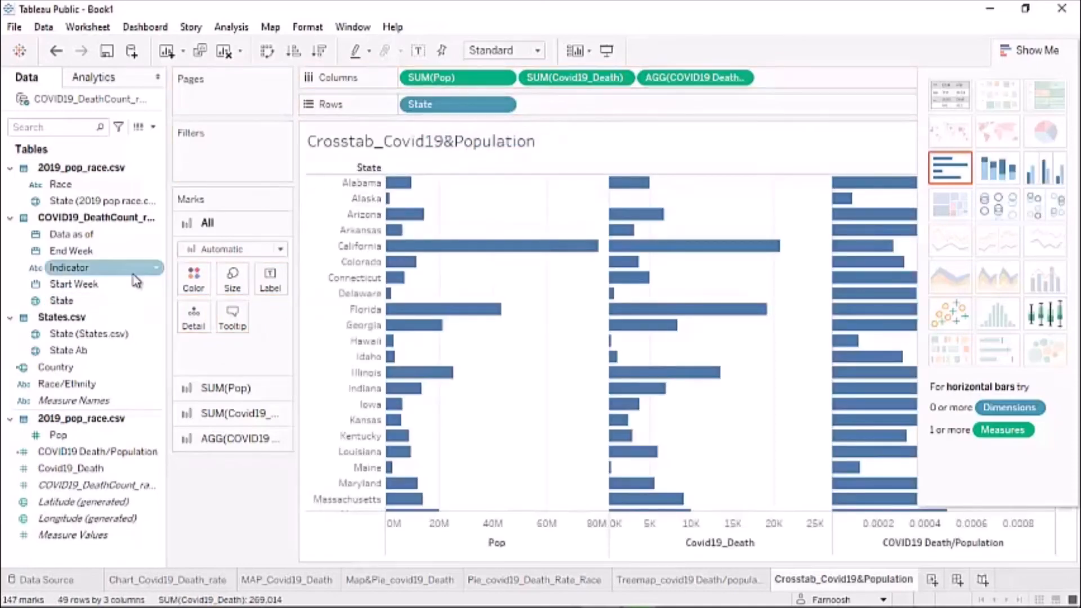
click(121, 285)
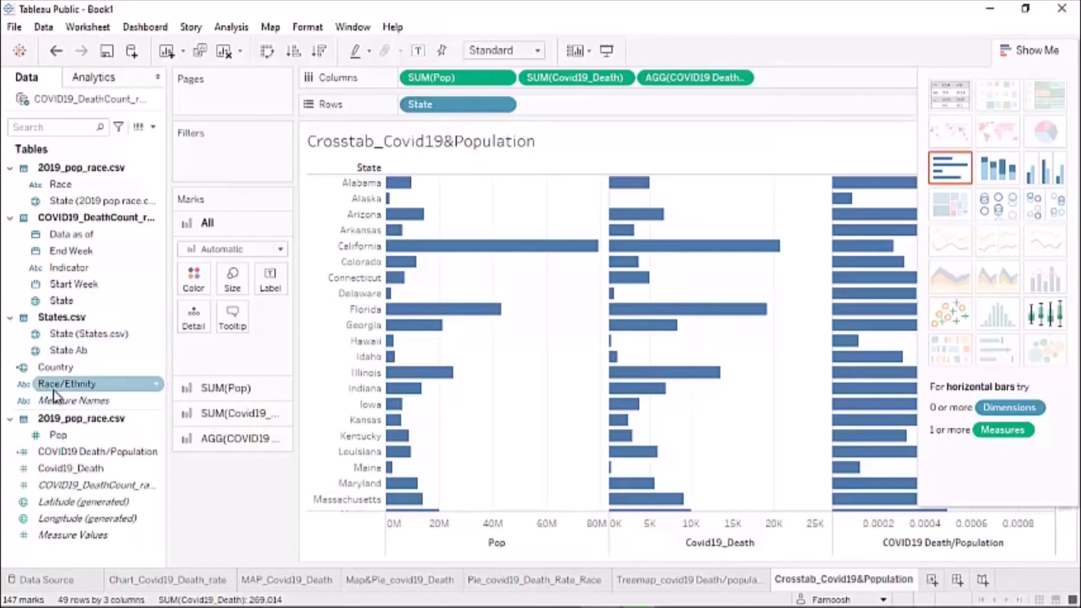
Break the rows down further by Race/Ethnity and convert the bar view into a text table
drag(55, 388, 549, 110)
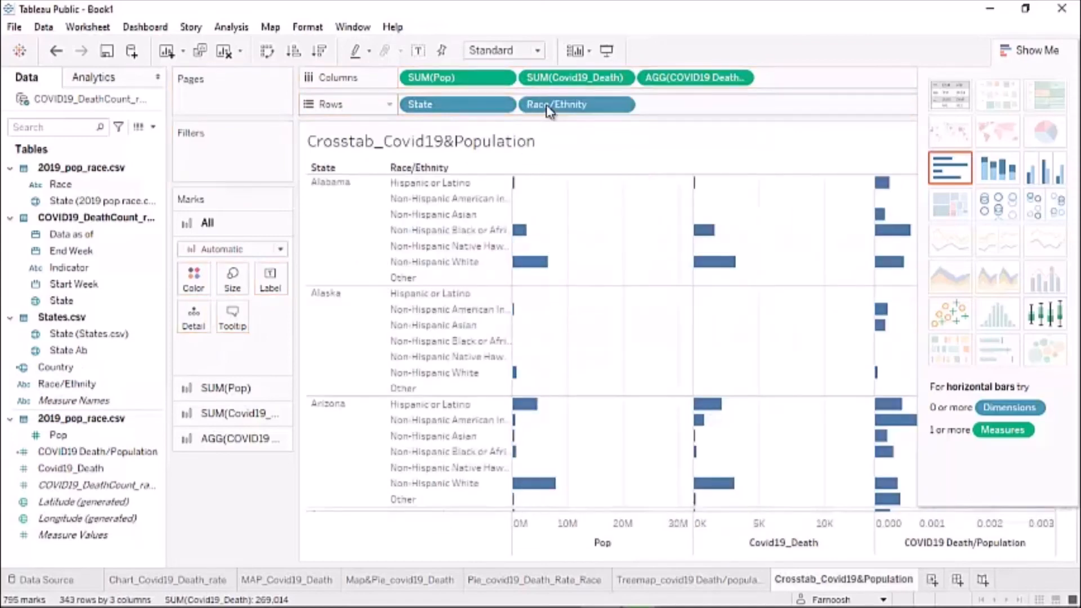
click(951, 94)
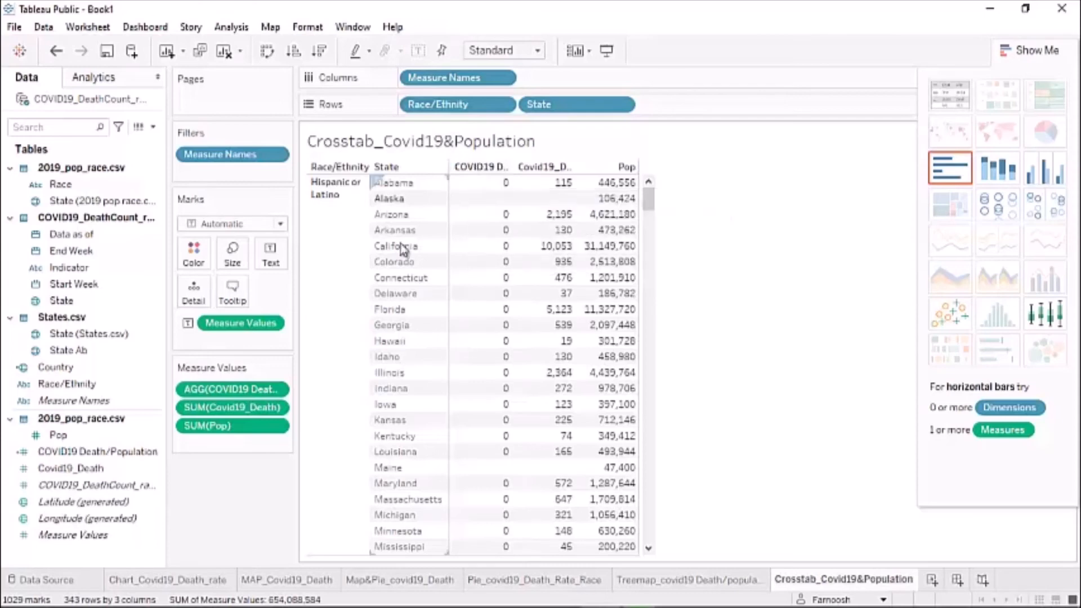
Format the crosstab's COVID19 Death/Population values as percentages with 2 decimal places
right_click(236, 394)
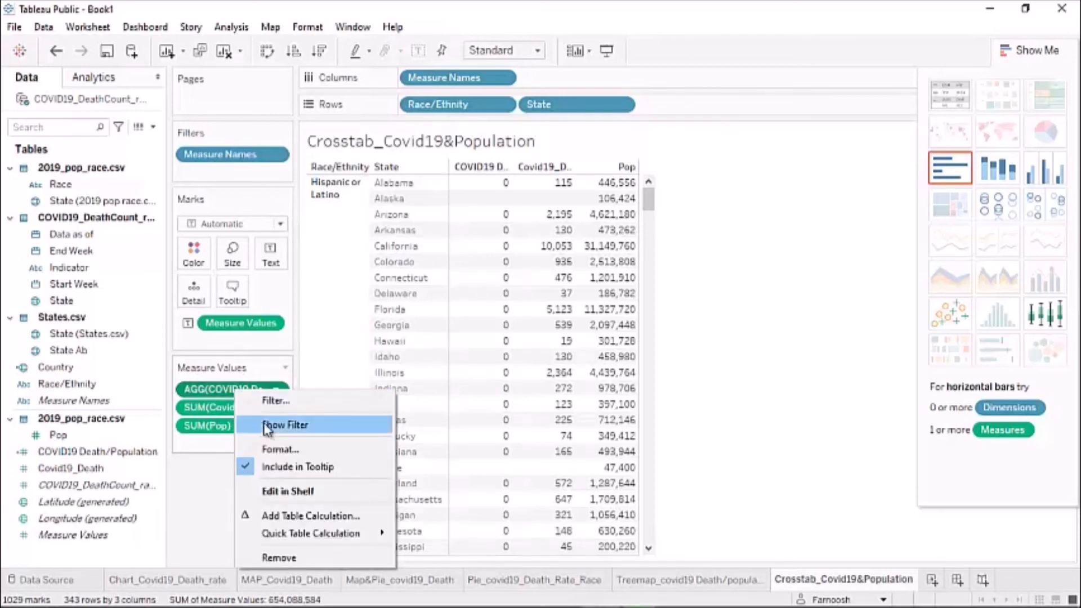
click(270, 449)
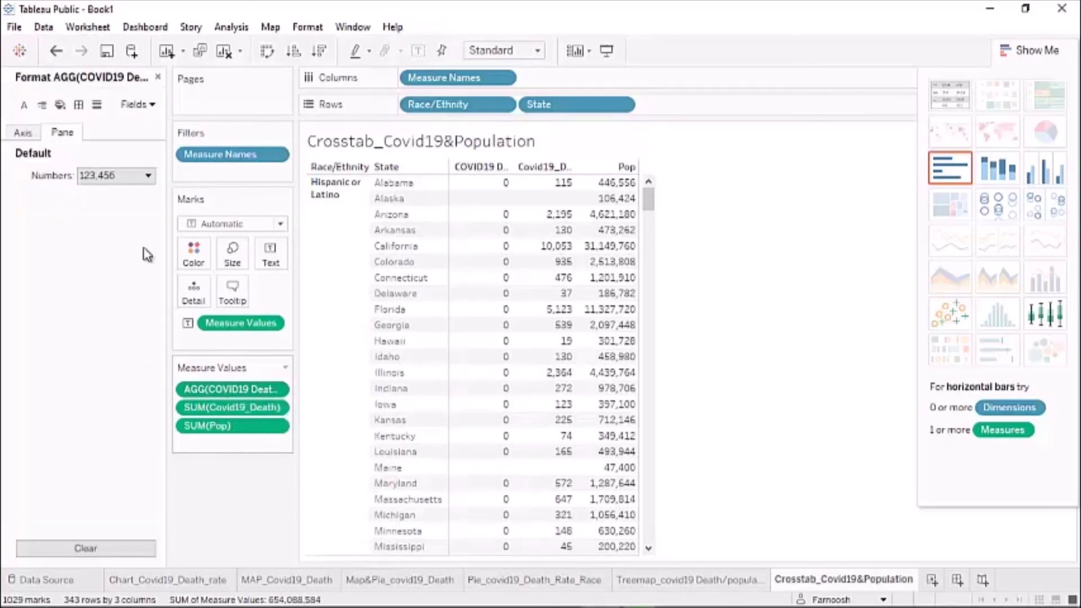
click(138, 176)
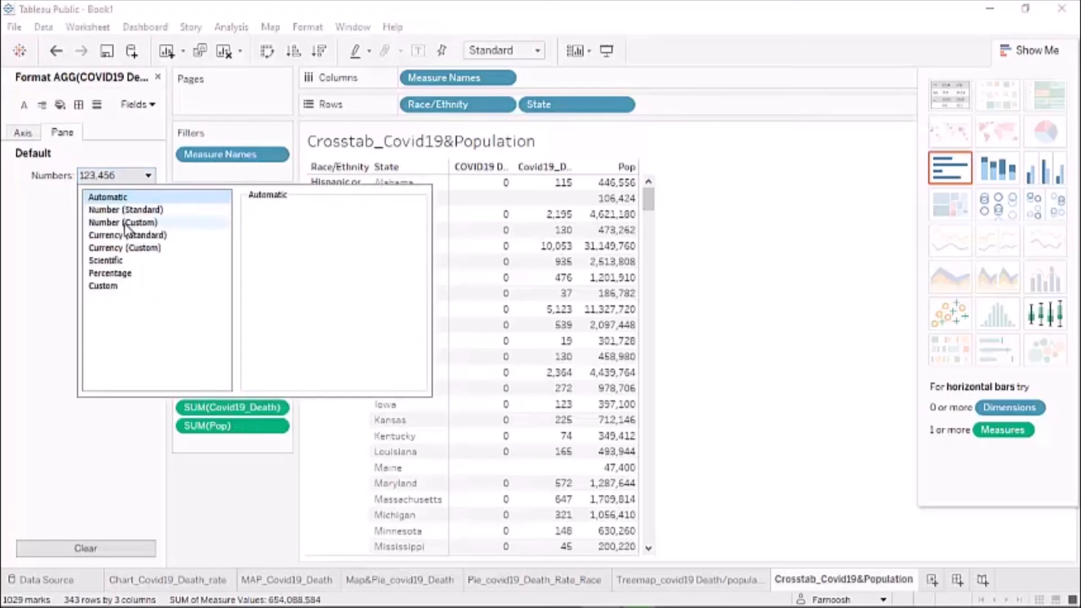
click(118, 273)
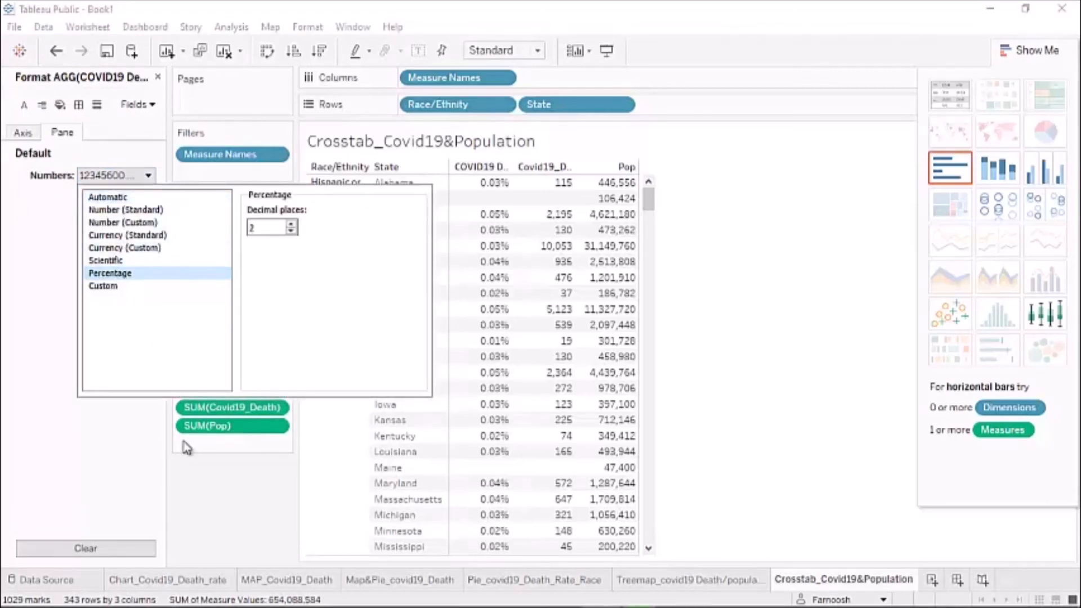
click(202, 488)
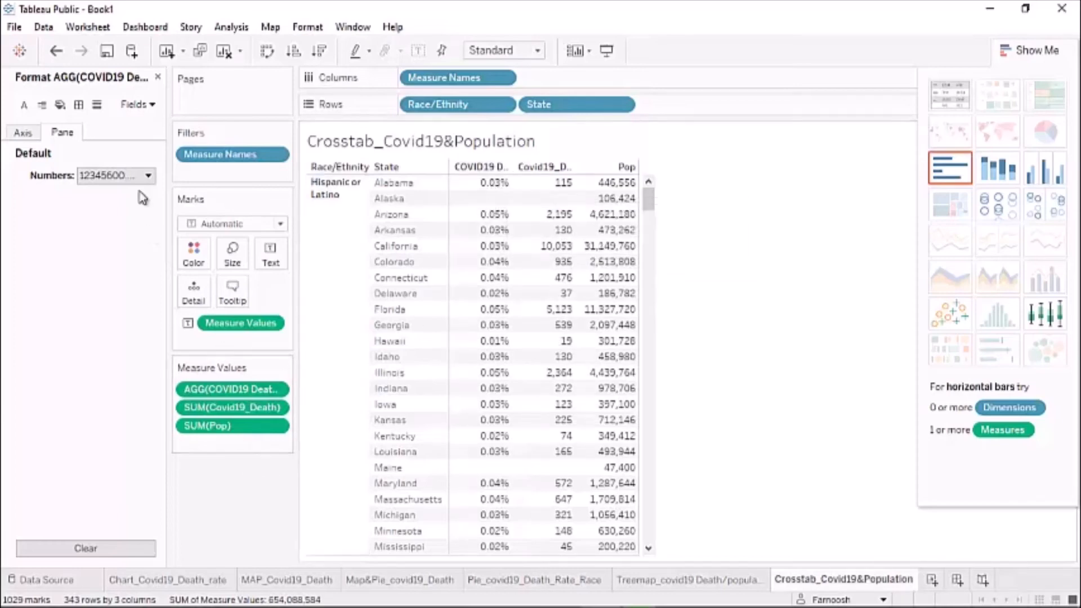
click(158, 78)
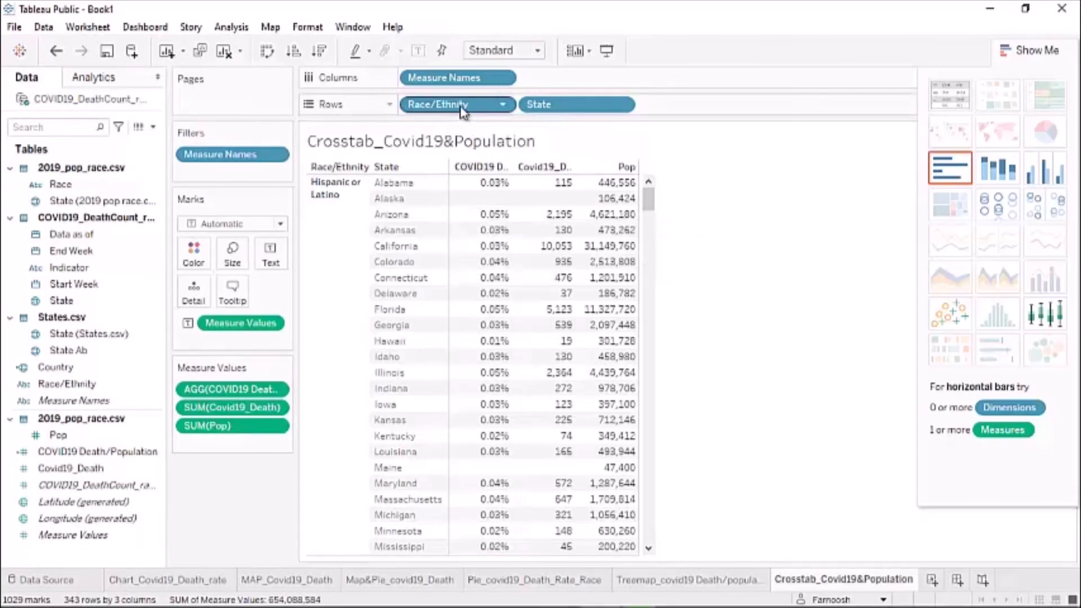
Reorder the crosstab's rows so that Race/Ethnity is nested under State
drag(463, 111, 639, 111)
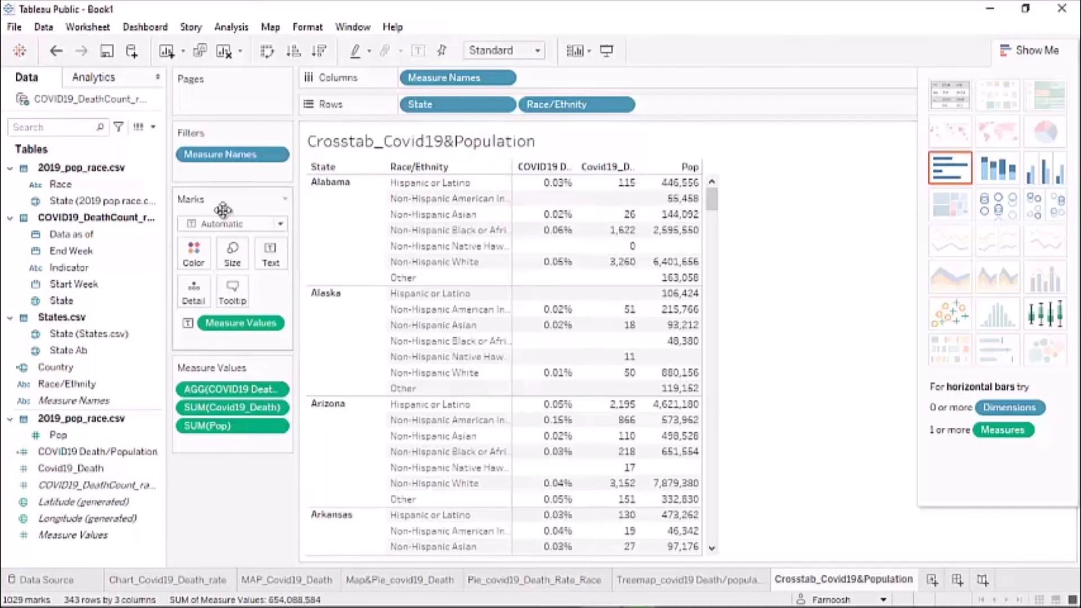
Add totals to the crosstab and sort the Race/Ethnity rows in descending order
click(96, 85)
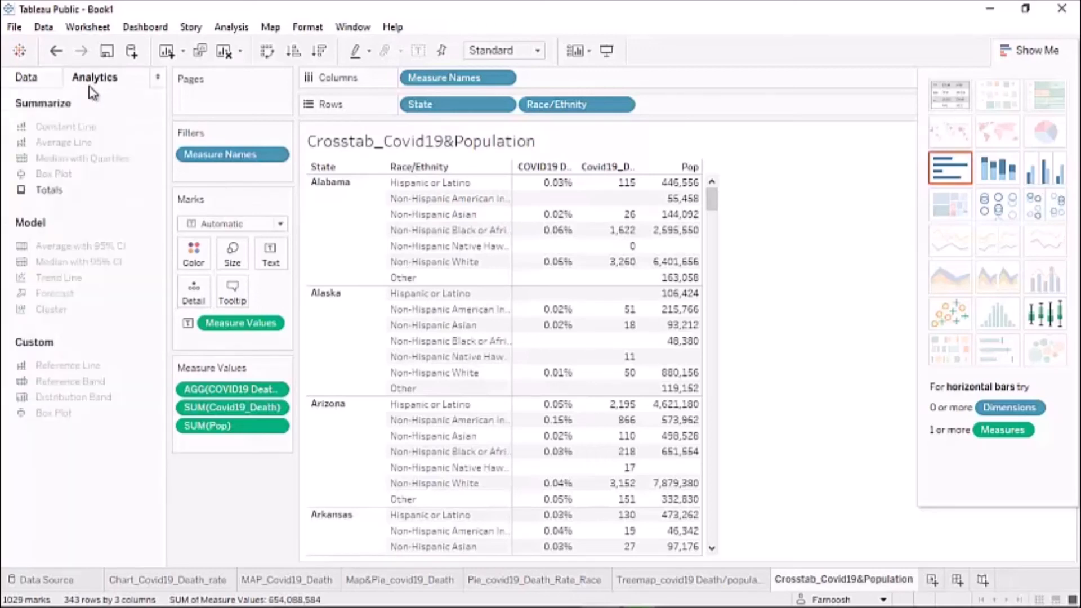
double_click(48, 191)
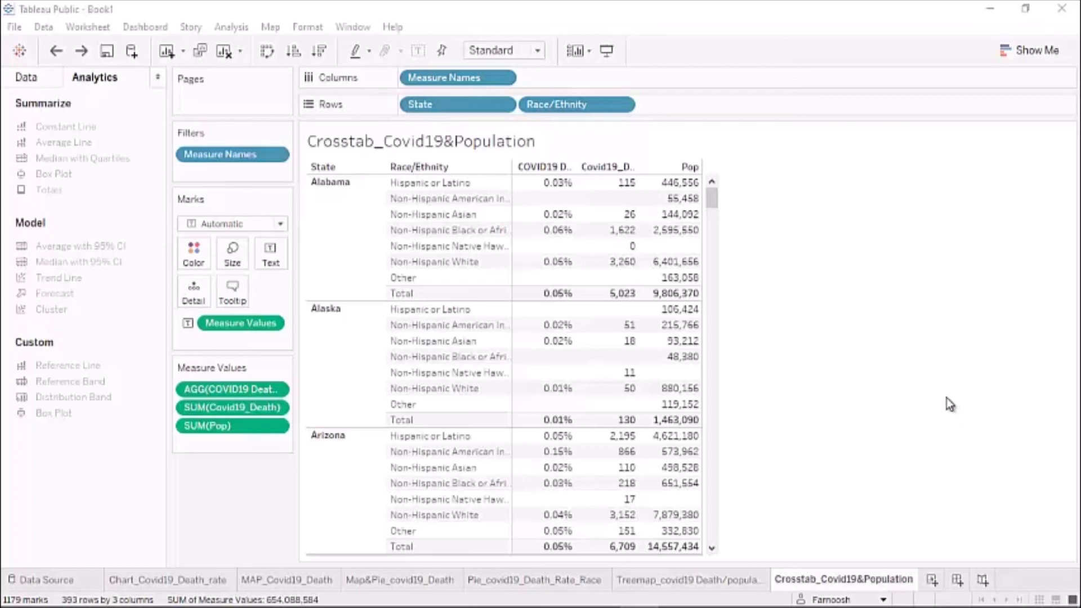
click(316, 55)
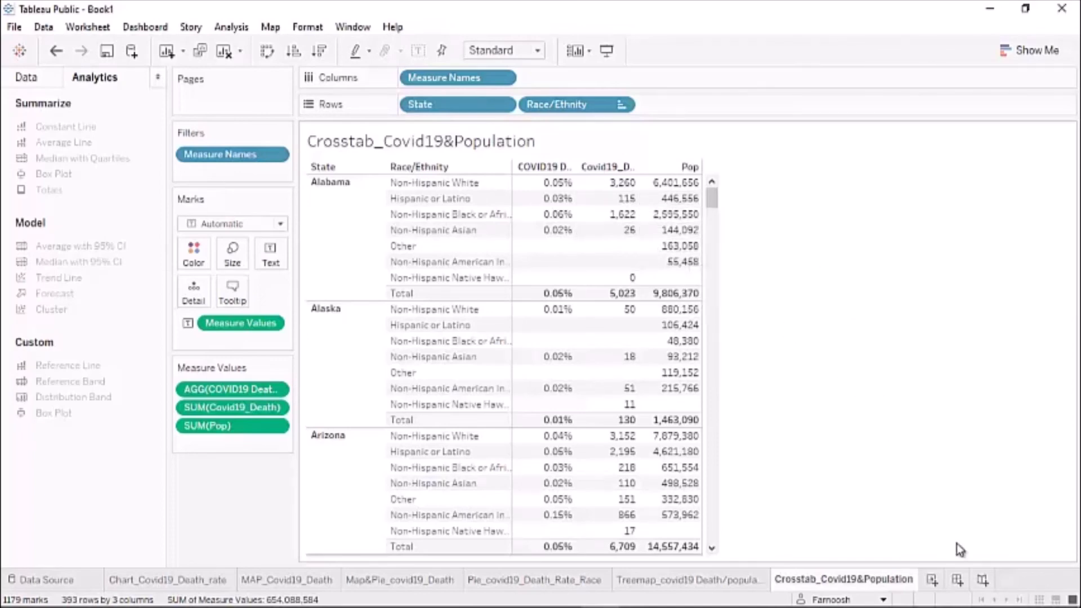
Create a new dashboard and place the Treemap_covid19 Death/population sheet on it
click(957, 581)
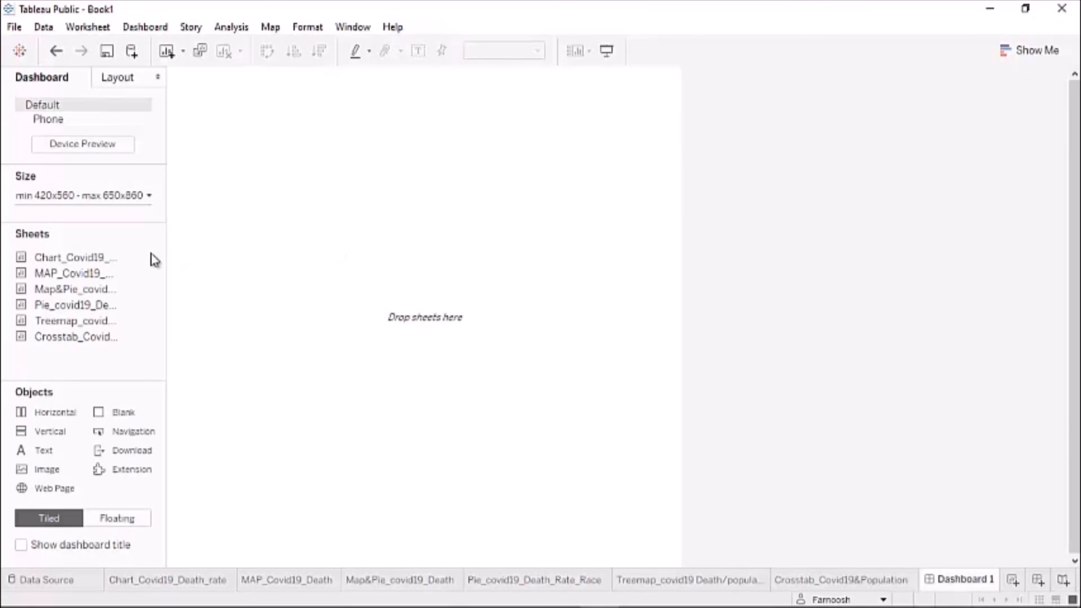
mouse_move(100, 264)
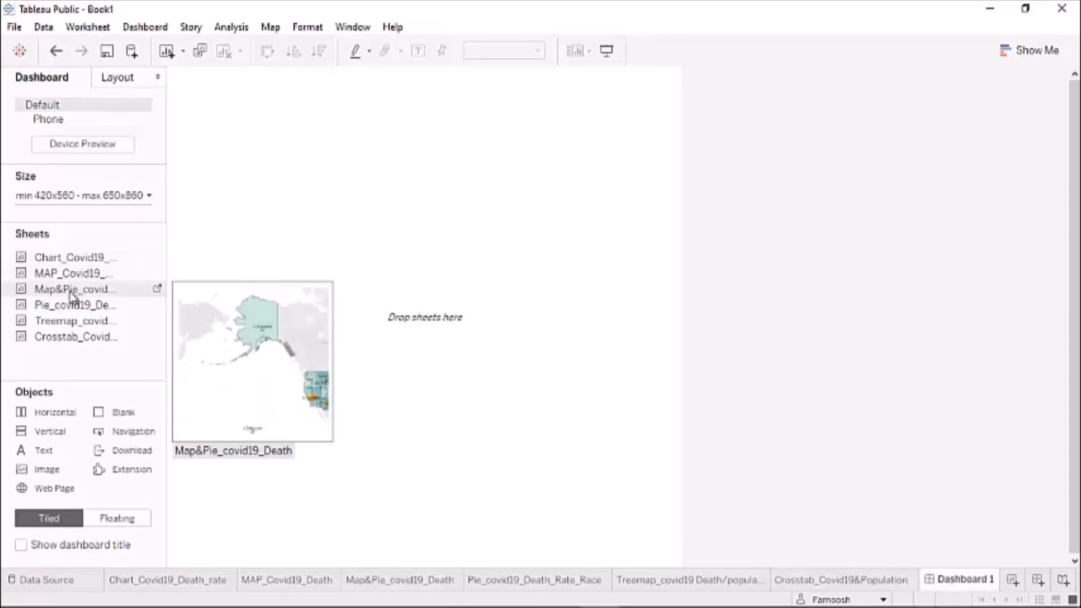
drag(149, 306, 431, 213)
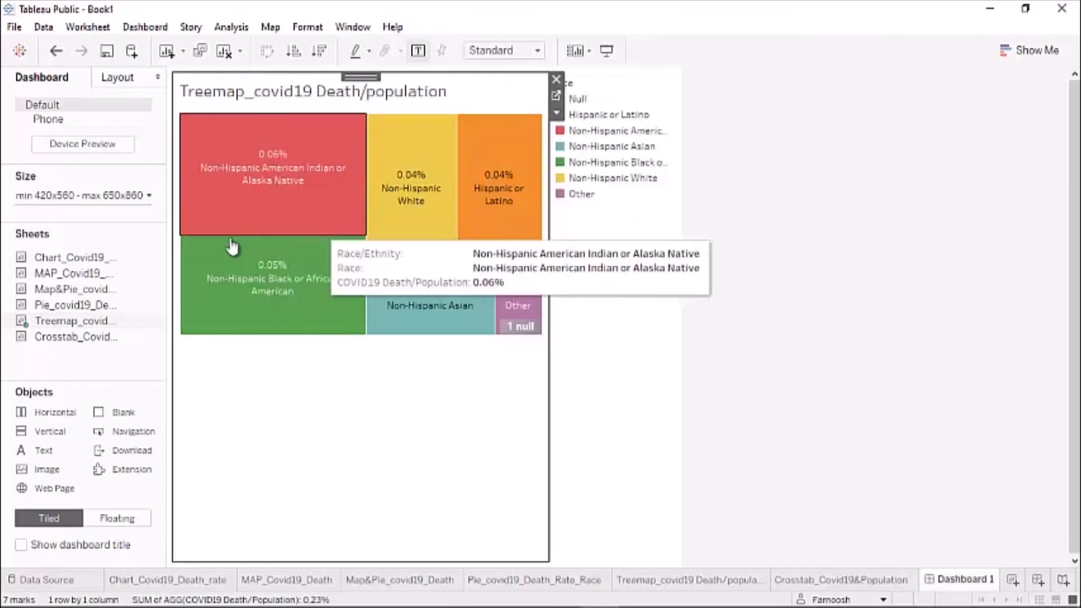
Add Chart_Covid19_Death_rate below the treemap and Pie_covid19_Death_Rate_Race to the right of that chart
mouse_move(105, 261)
drag(78, 261, 263, 511)
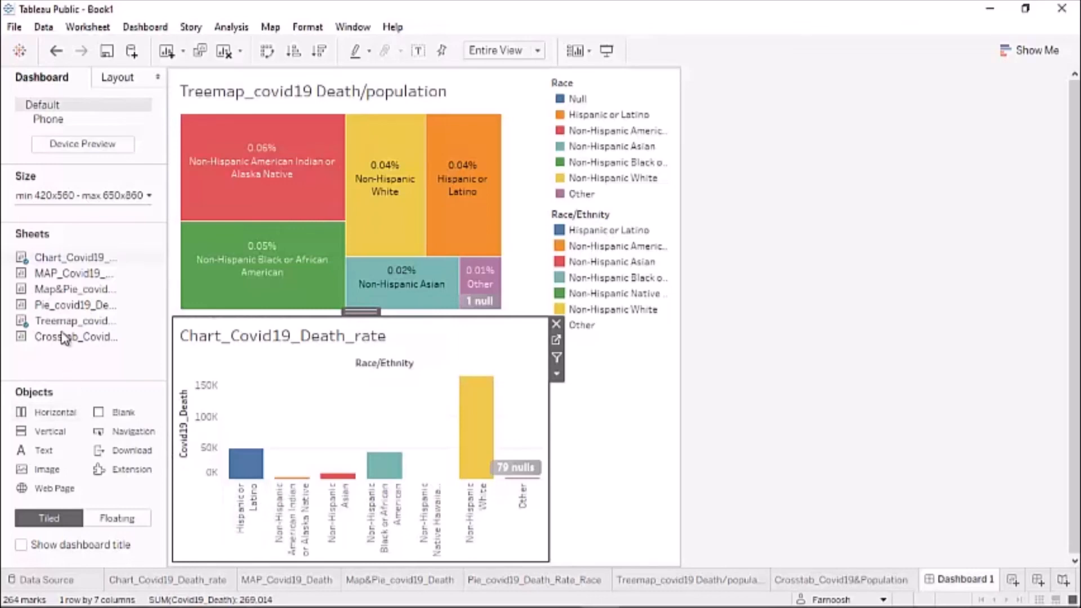
mouse_move(53, 310)
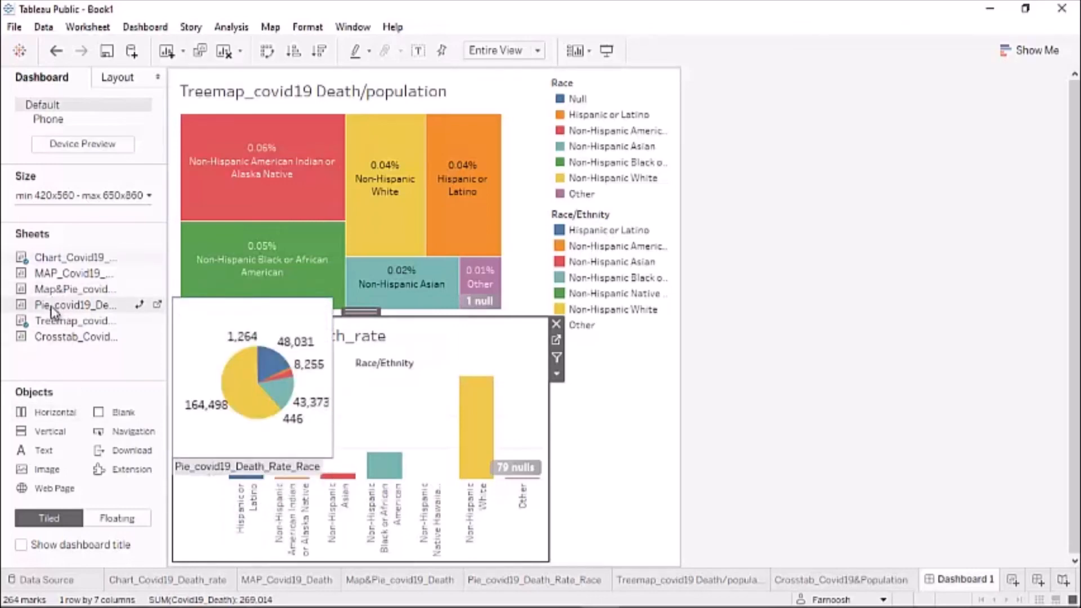
drag(52, 309, 510, 416)
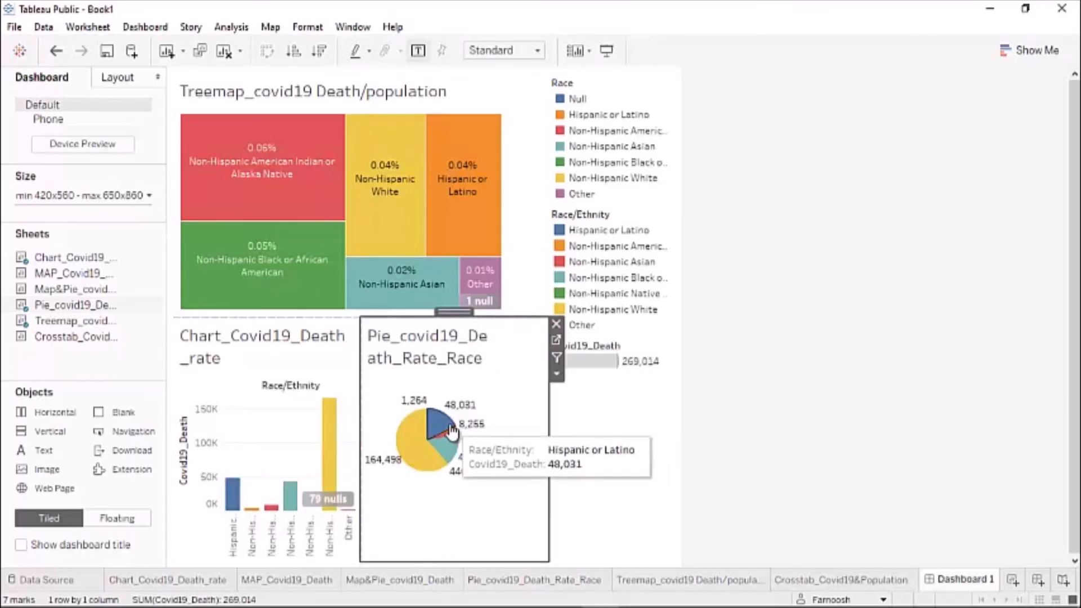
Add a dashboard highlight action run on Select, with only the treemap as source sheet and all three sheets as targets
mouse_move(632, 367)
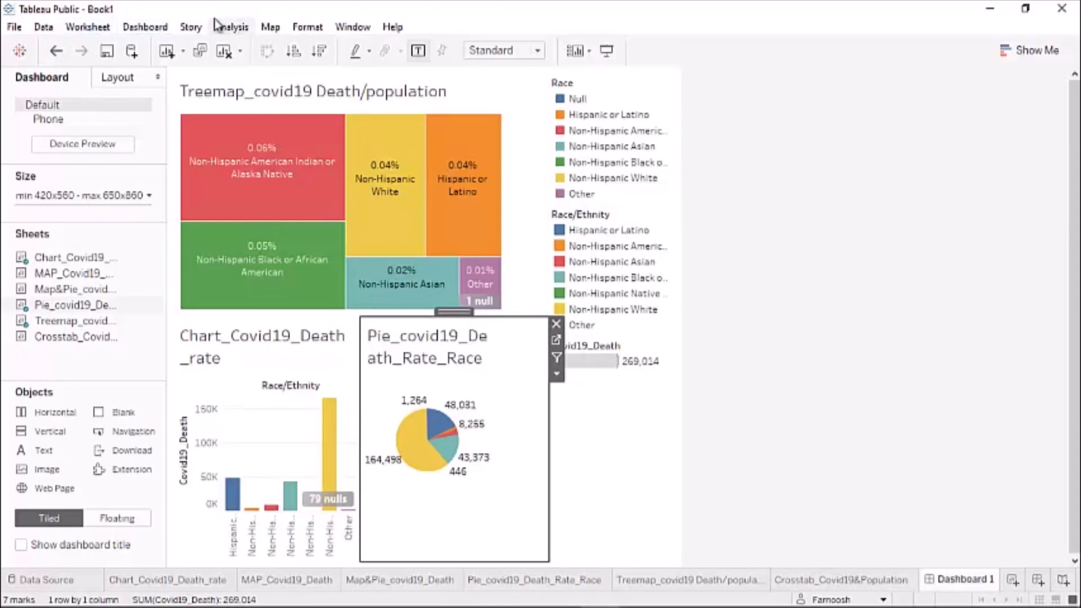
click(142, 28)
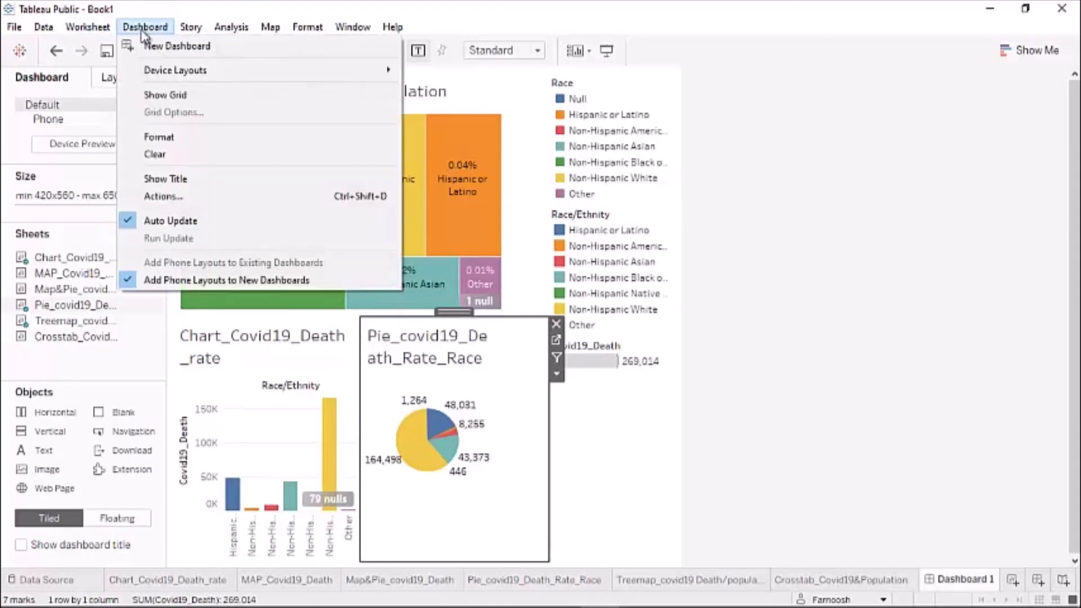
click(162, 197)
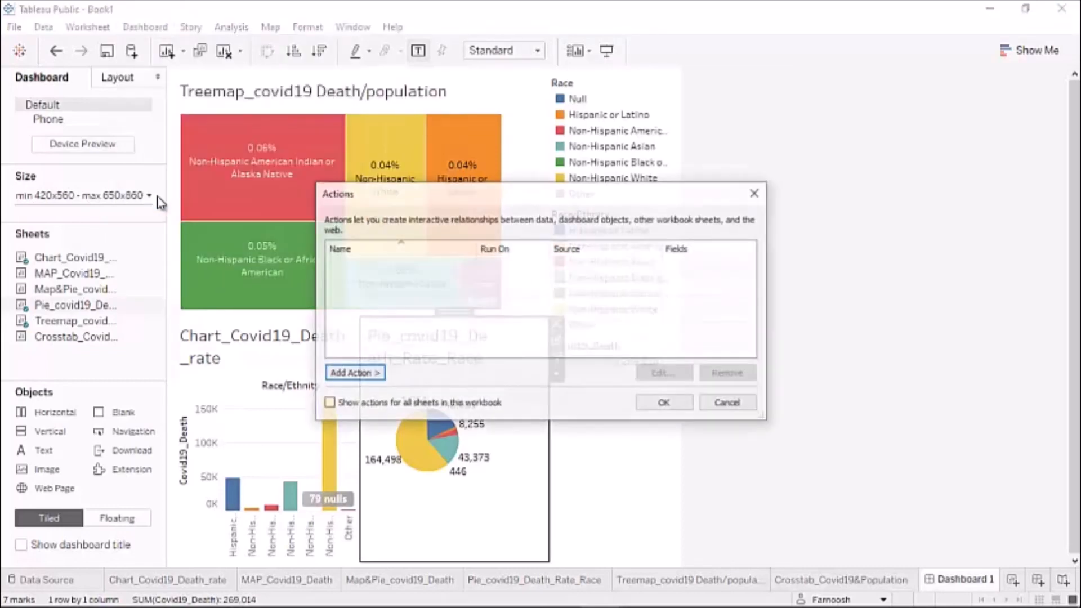
click(347, 375)
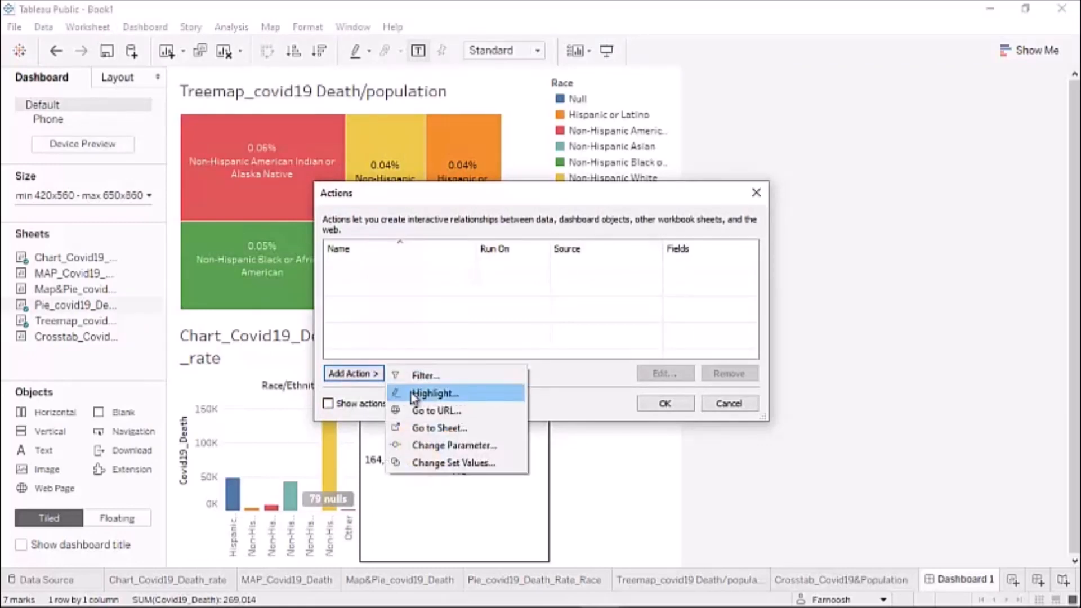
click(460, 396)
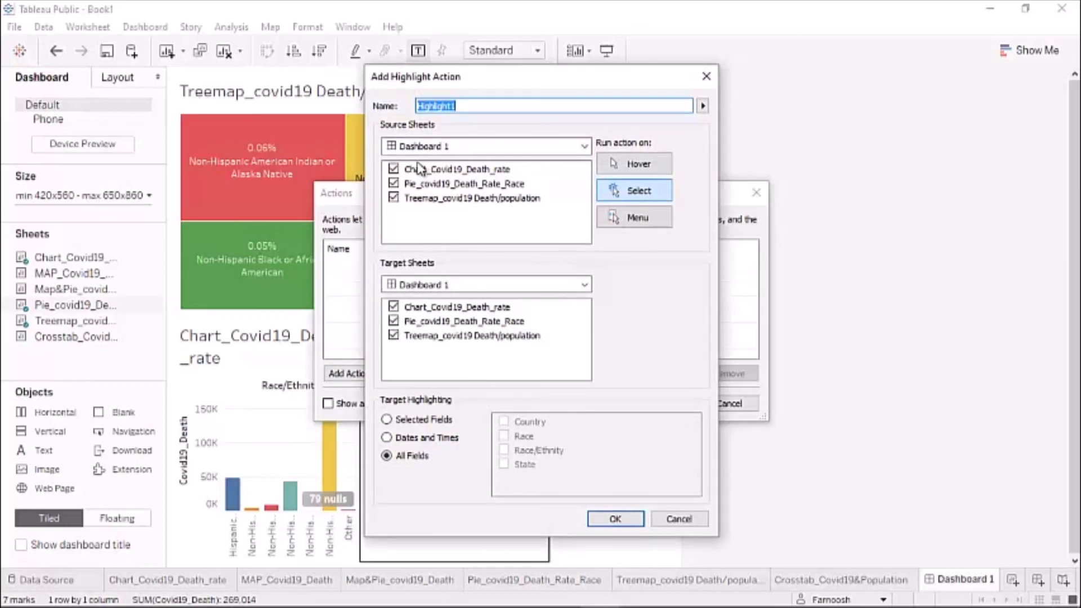
click(394, 183)
click(394, 169)
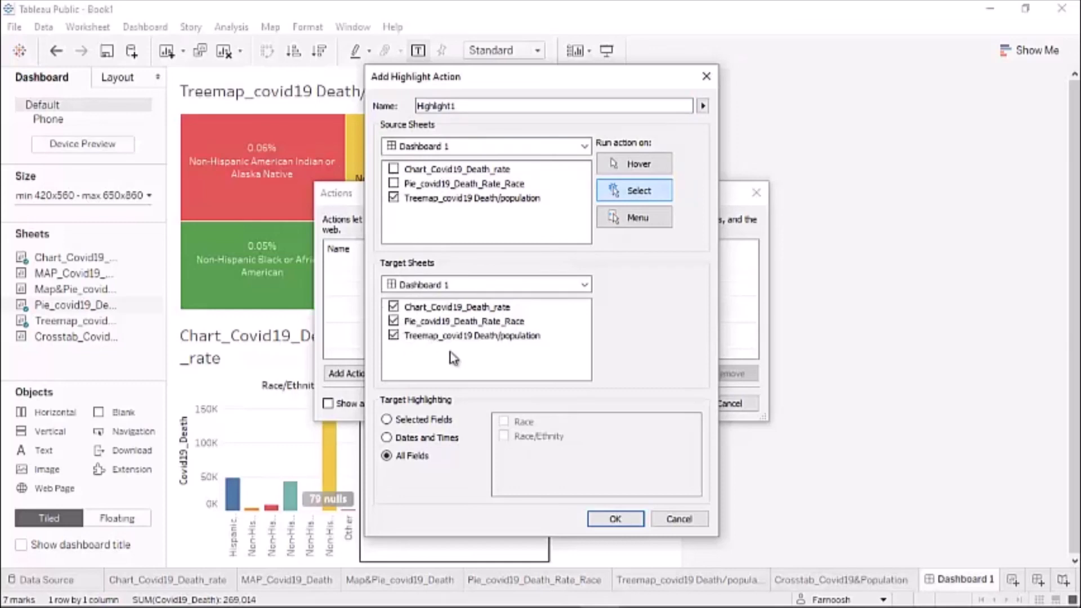
click(615, 519)
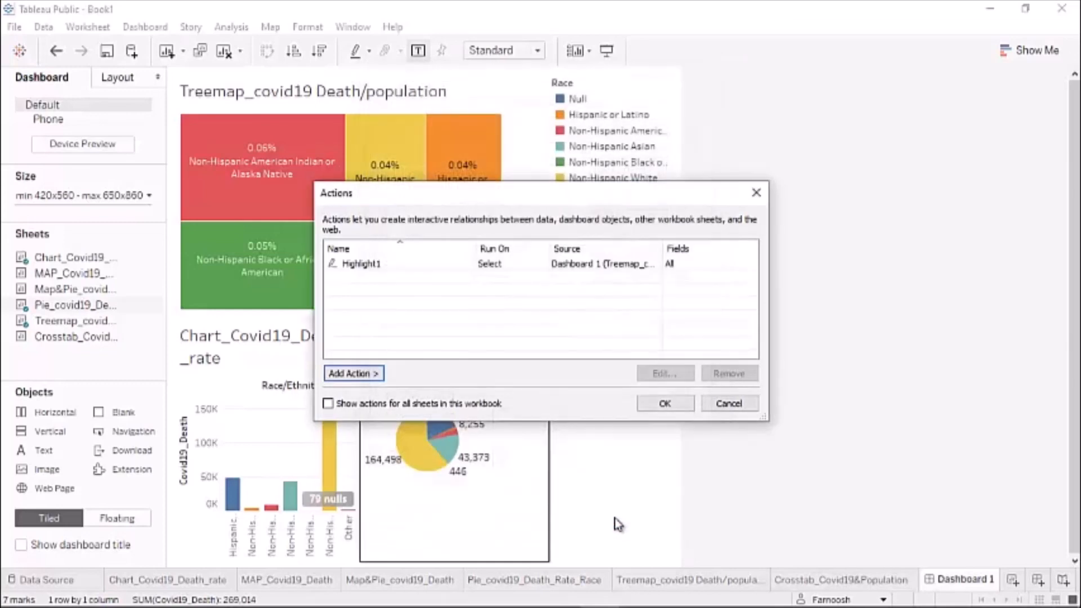
click(655, 406)
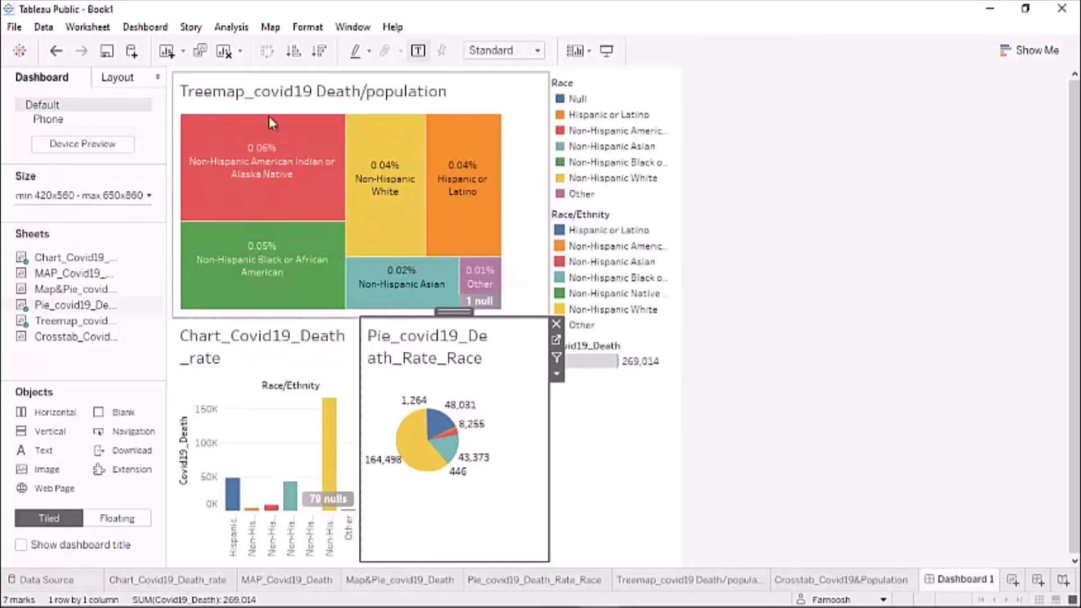
Test the highlight action by selecting the treemap's Non-Hispanic White, American Indian or Alaska Native, and Black or African American tiles in turn
click(388, 207)
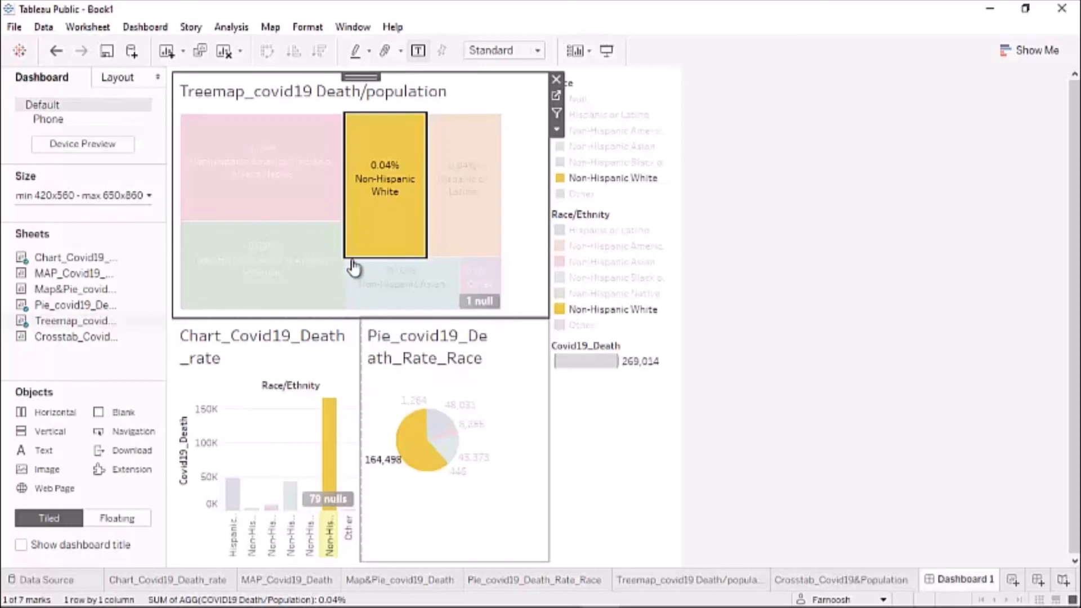
click(294, 185)
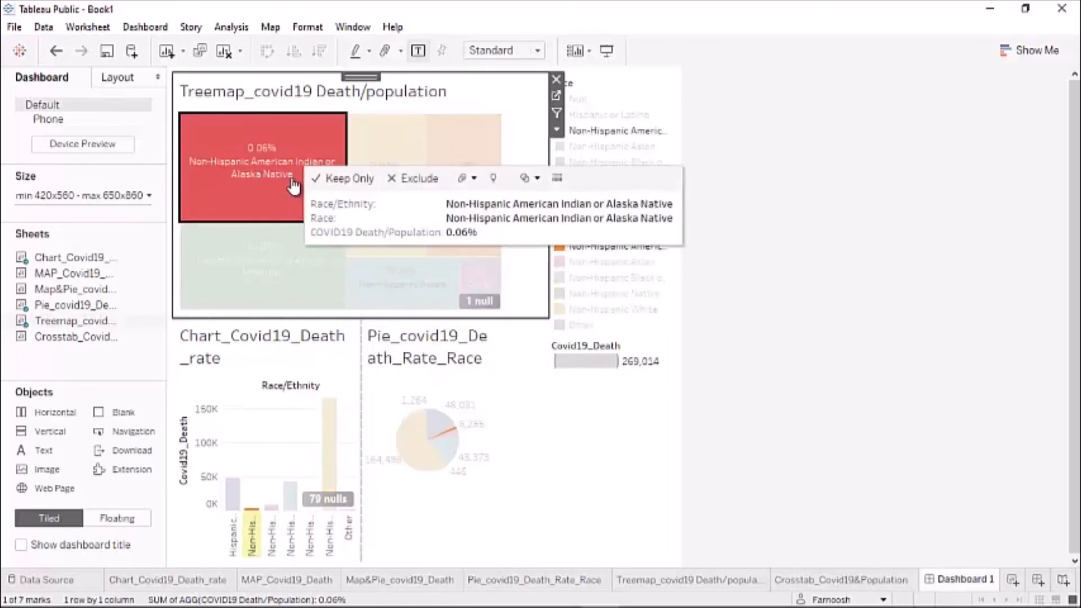
click(313, 246)
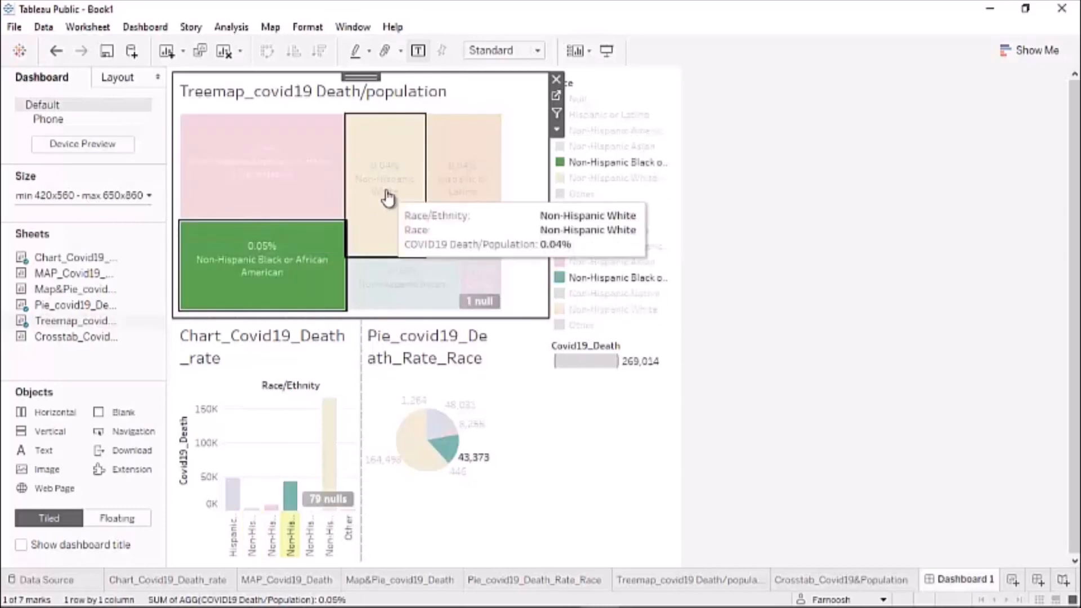
click(388, 198)
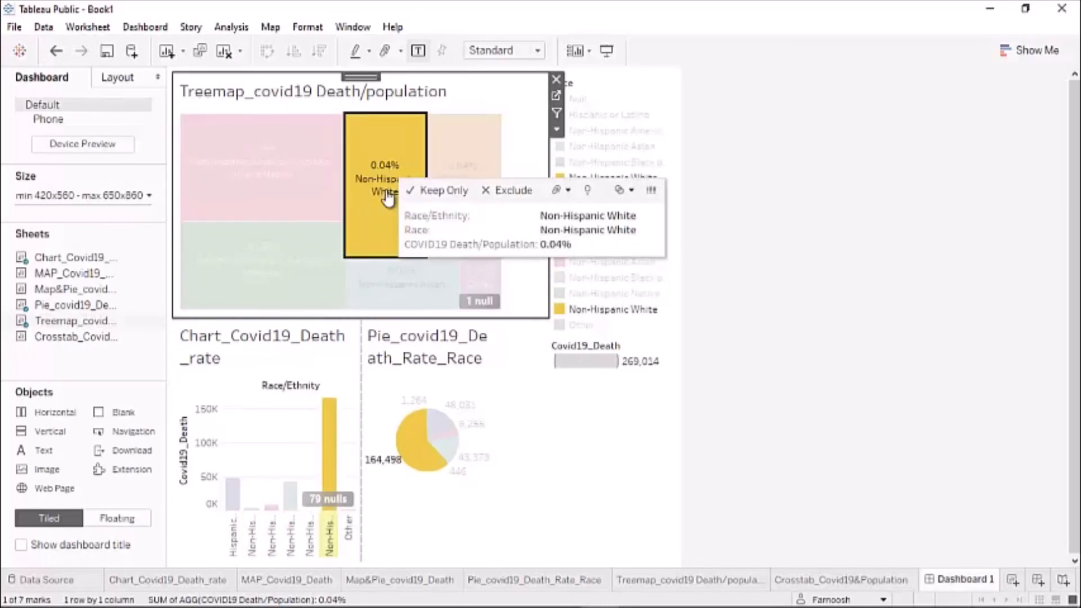